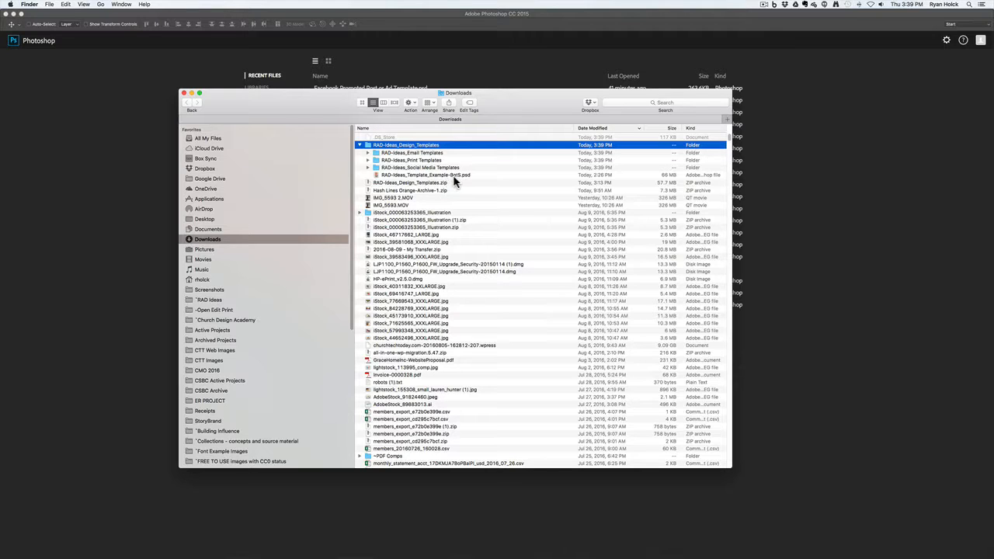
Open RAD-Ideas_Template_Example-BotS.psd from the Downloads list in Photoshop
double_click(378, 176)
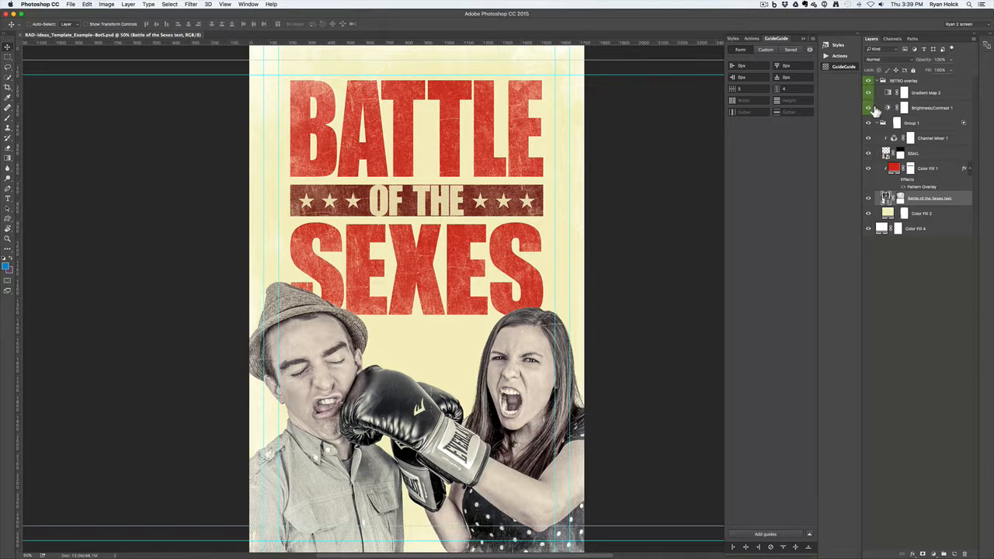
Disable the layer masks on the Battle of the Sexes title text and Color Fill 1
click(902, 201)
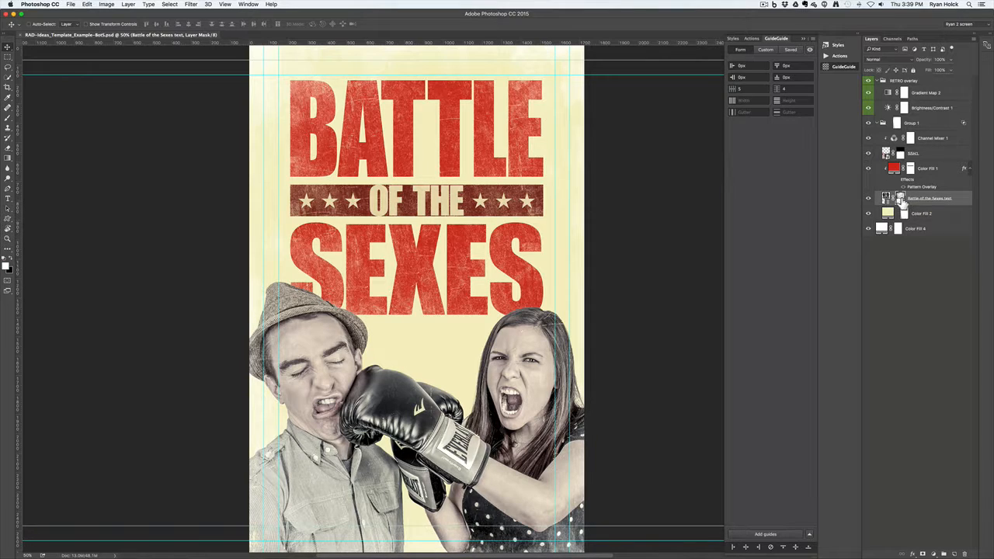
right_click(902, 200)
click(936, 200)
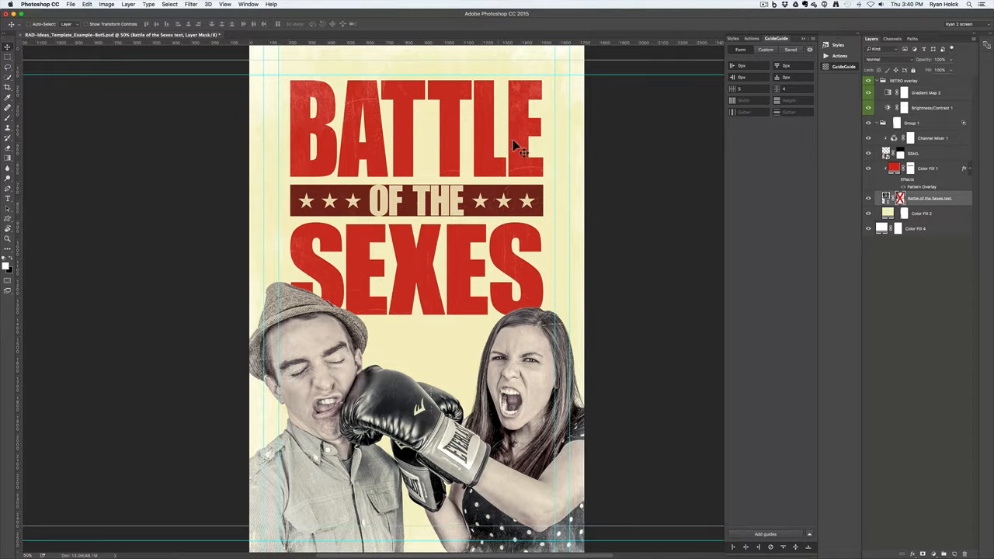
click(911, 171)
right_click(911, 171)
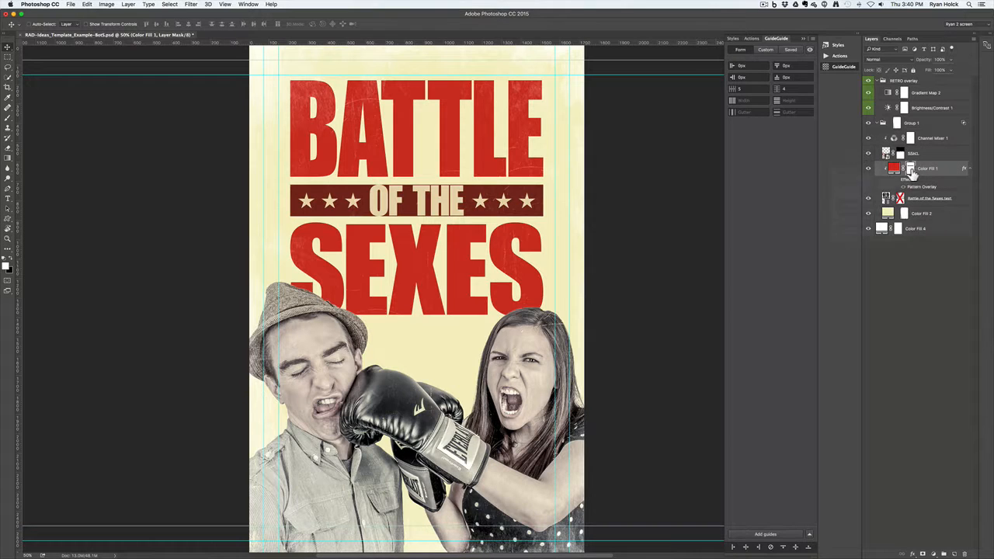
right_click(910, 172)
click(907, 174)
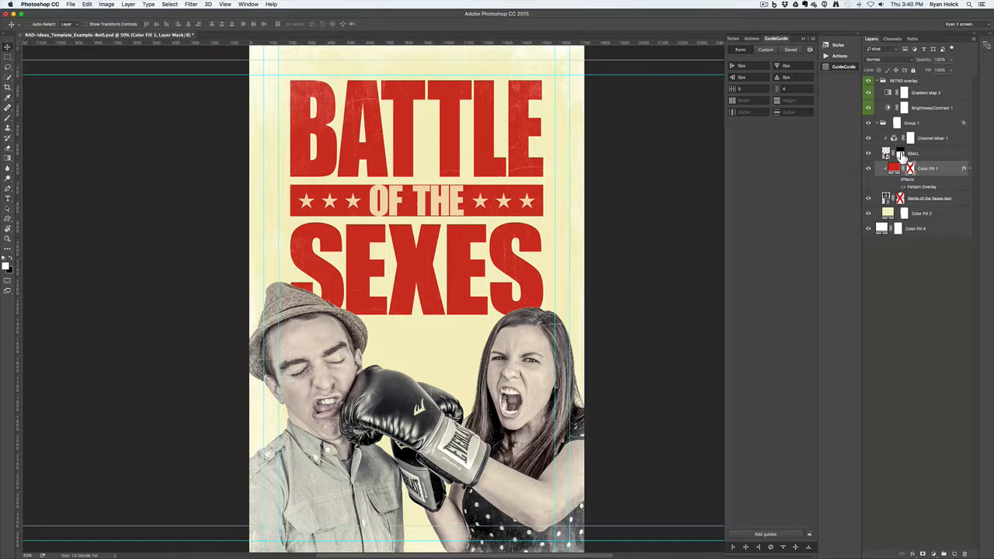
click(899, 155)
Disable the layer masks on the SSKL photo and the Color Fill 2 background
right_click(900, 154)
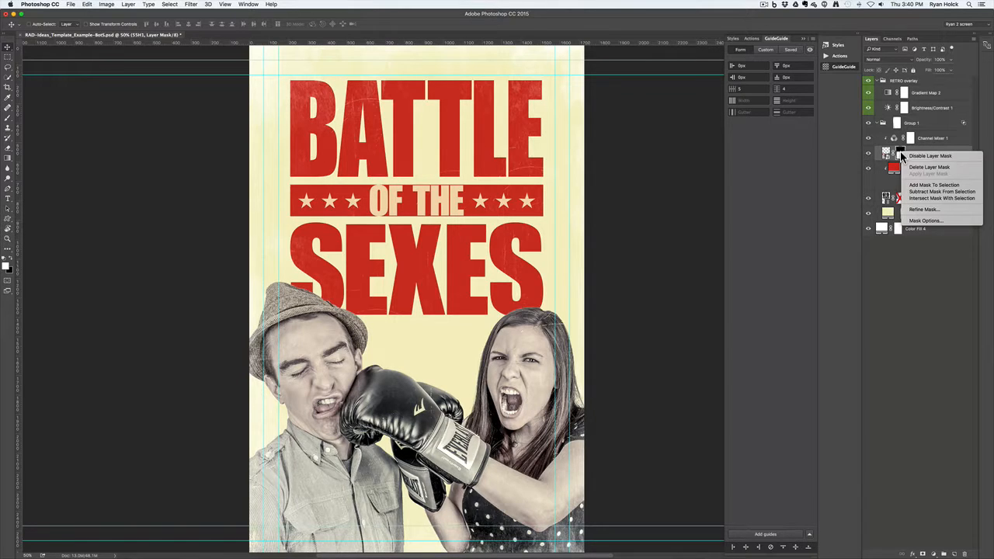
click(914, 158)
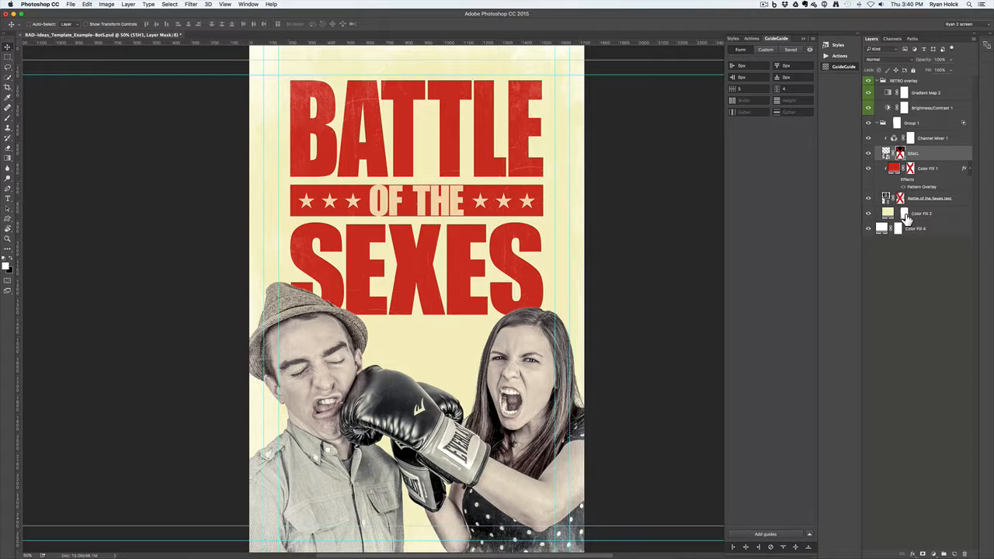
right_click(905, 216)
key(Escape)
right_click(914, 222)
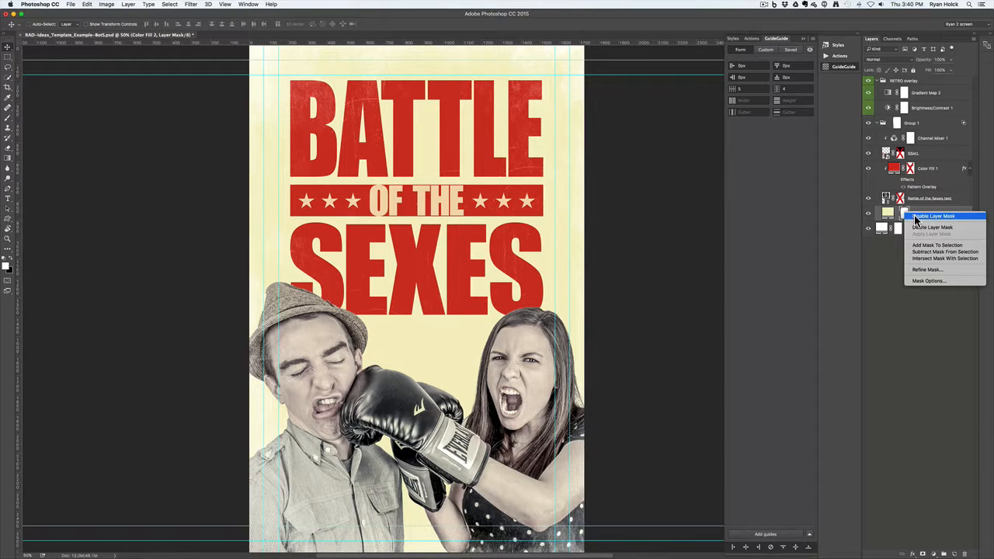
key(Escape)
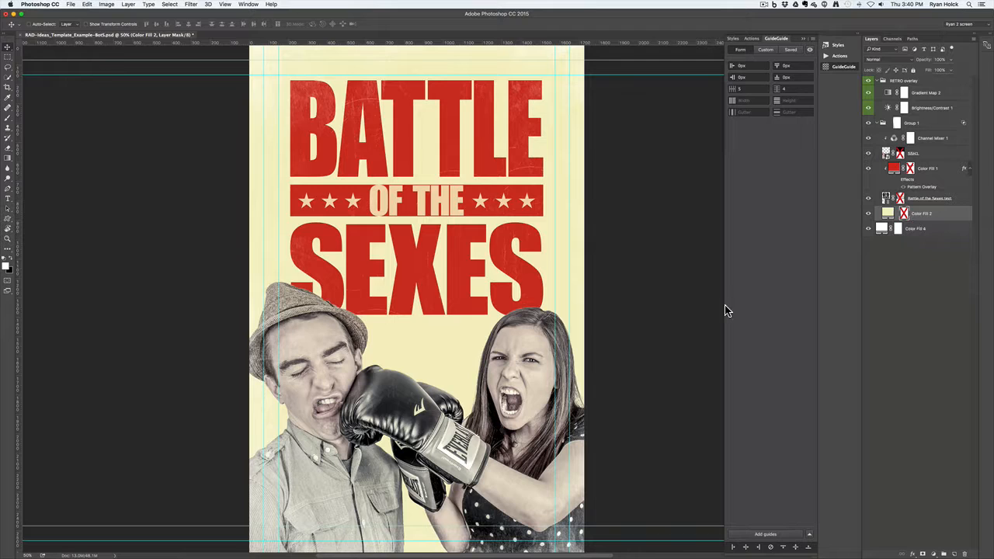
Toggle the title text, red Color Fill 1 and boxing photo layers off and on to compare
click(887, 198)
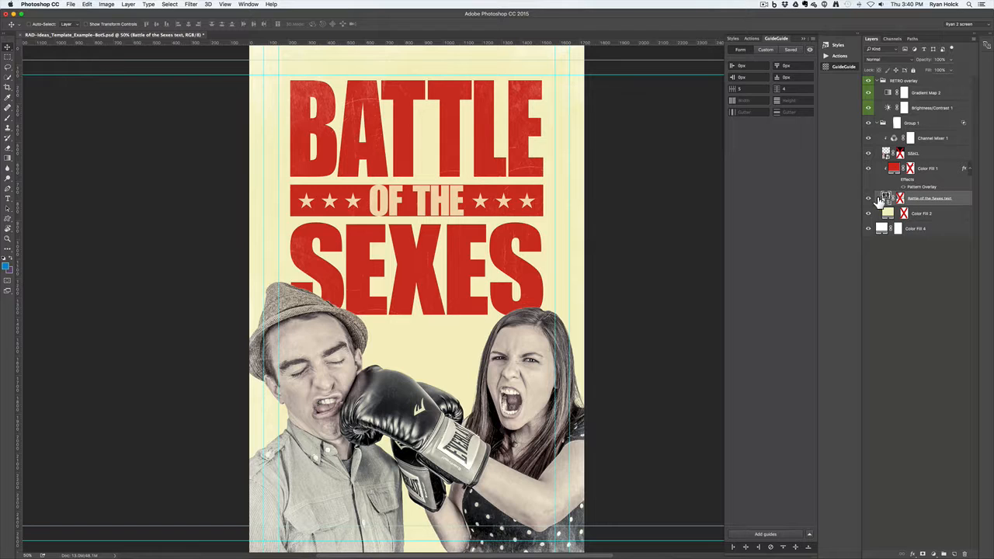
click(869, 199)
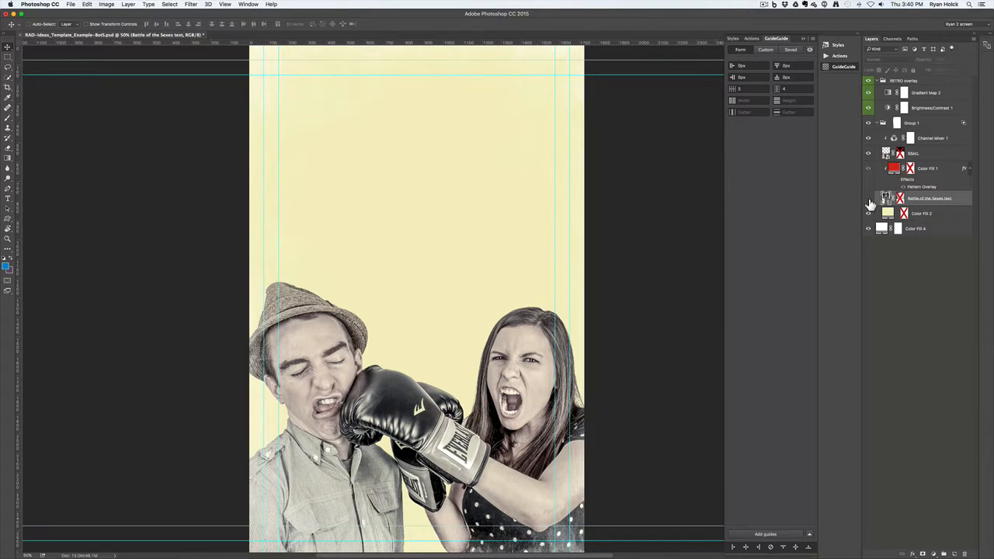
click(869, 201)
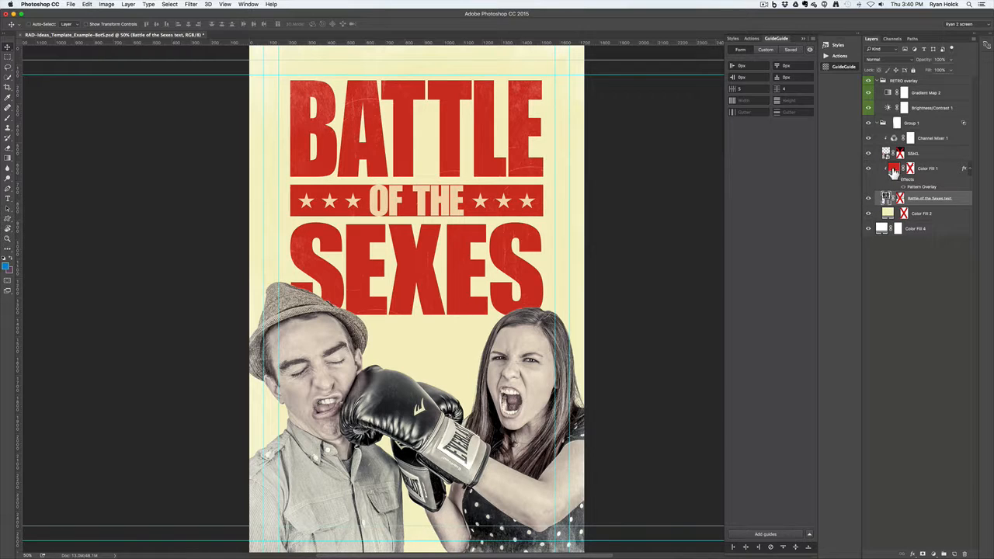
click(868, 171)
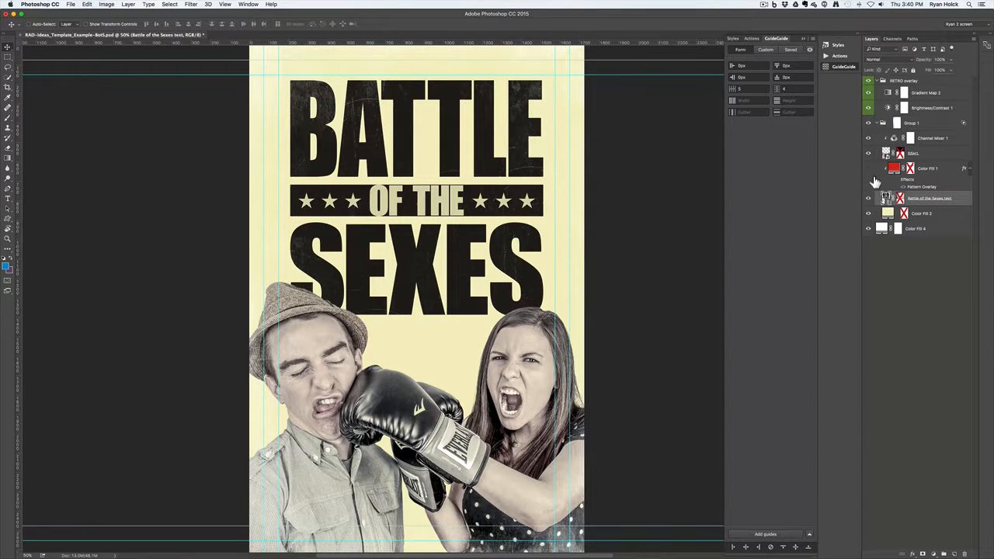
click(868, 169)
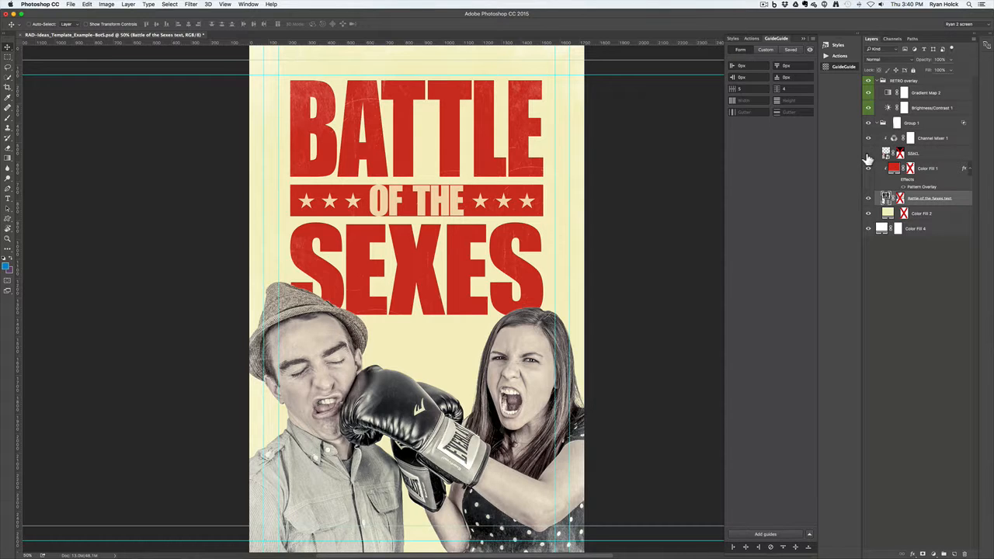
click(868, 156)
click(867, 156)
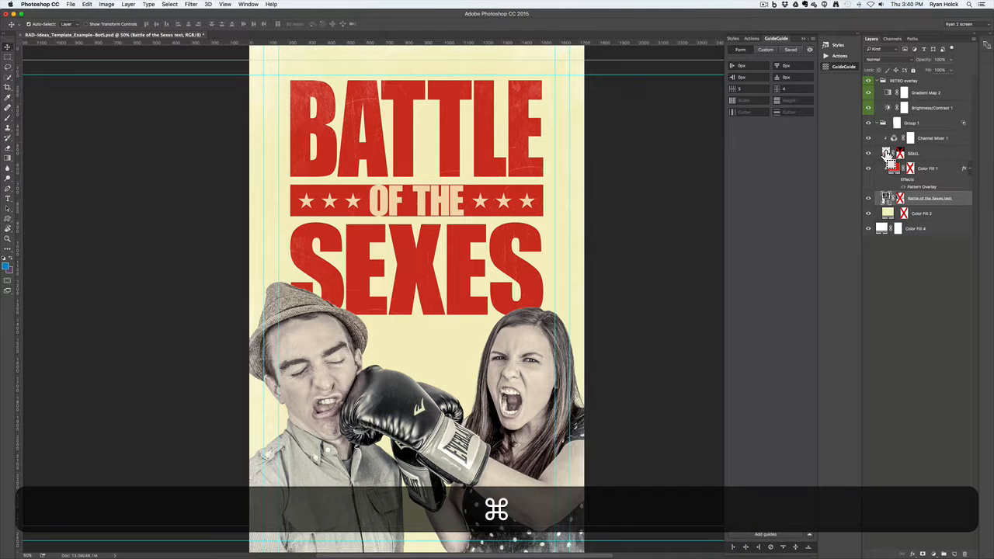
super+click(890, 159)
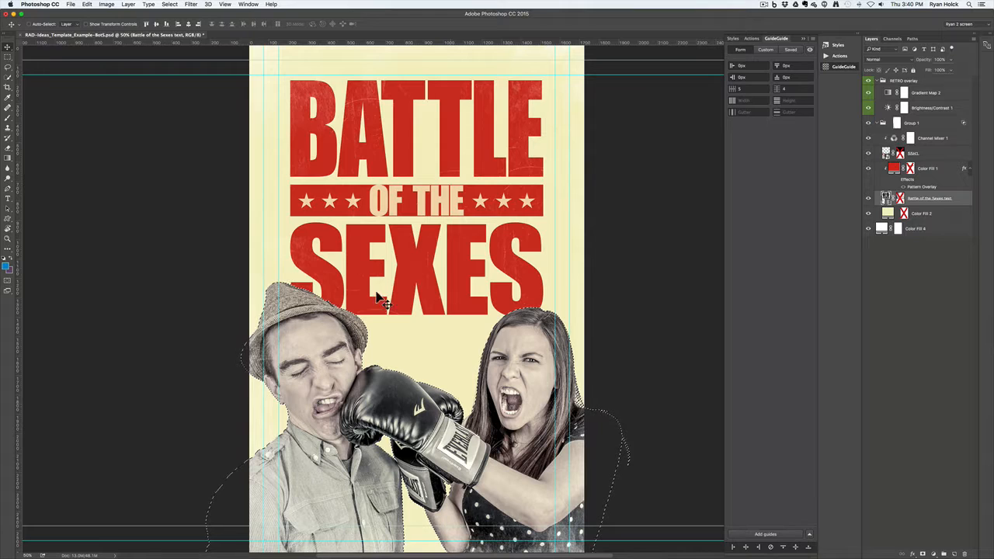
key(super+d)
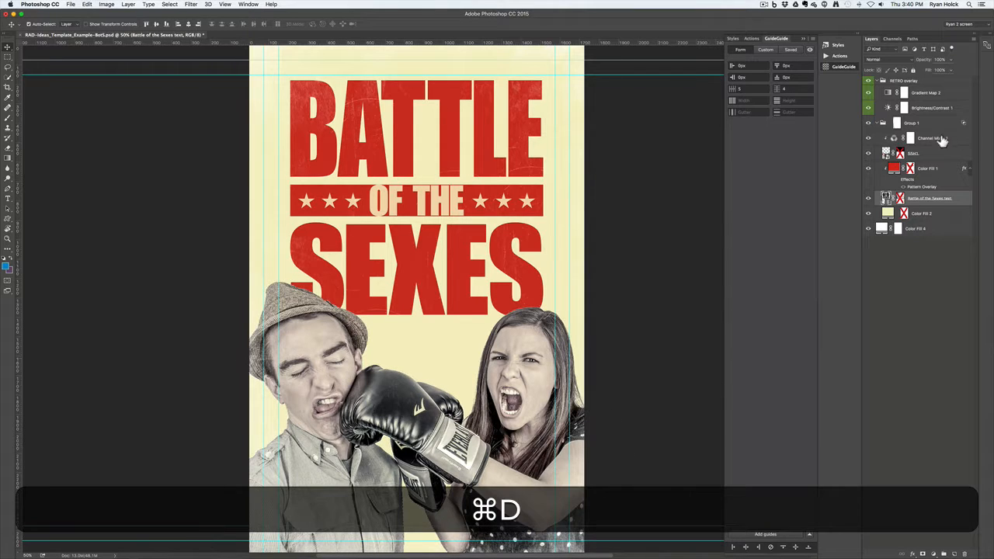
click(889, 159)
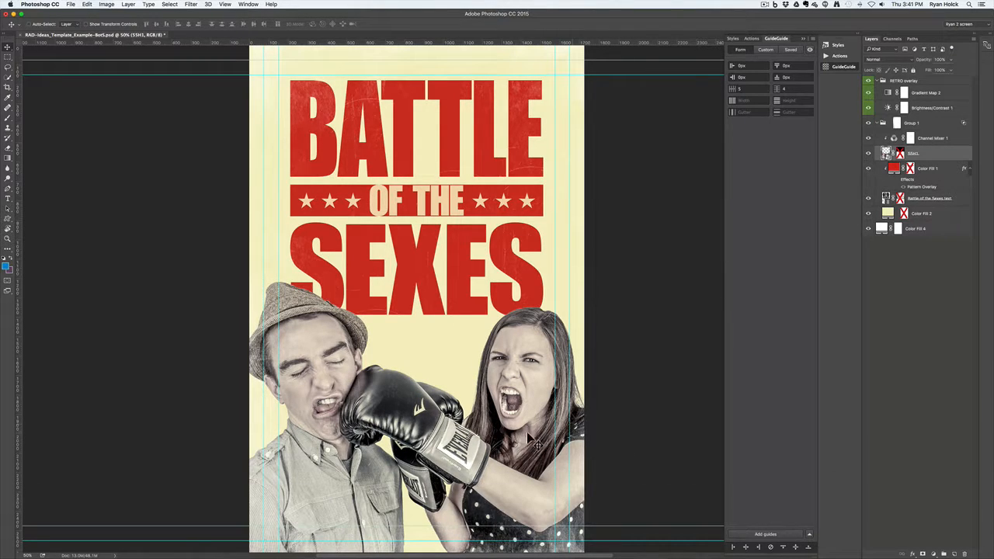
drag(544, 460, 540, 439)
key(super+z)
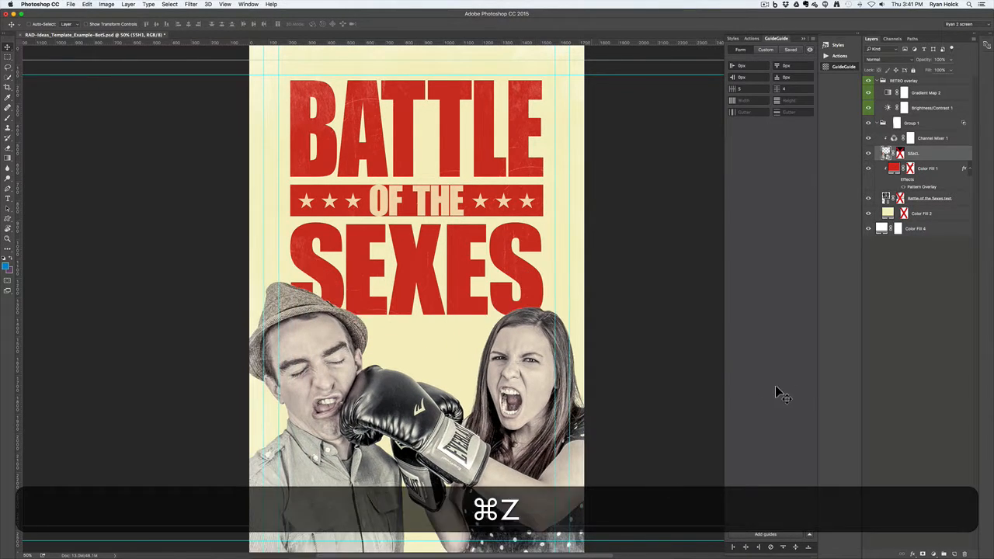
click(929, 111)
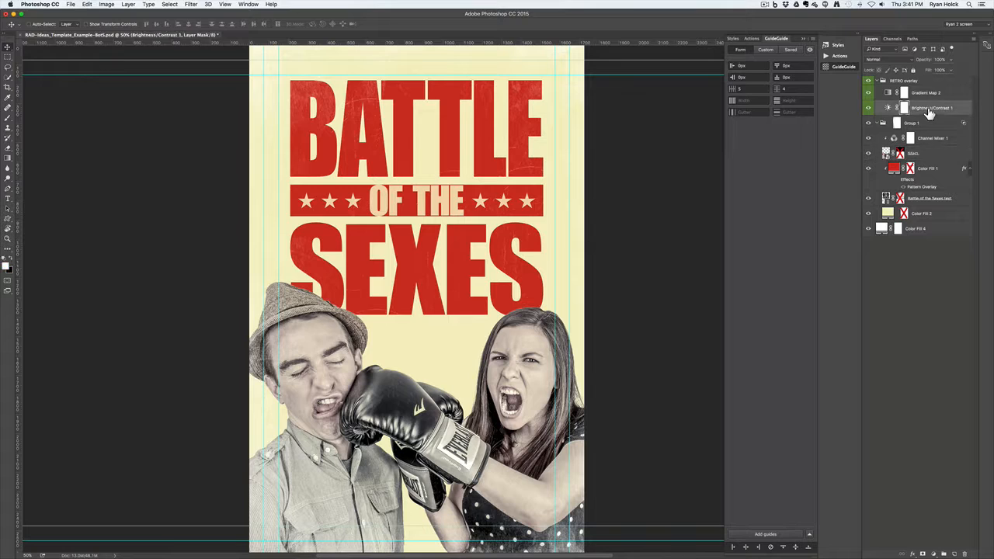
After comparing Brightness/Contrast, re-enable the SSKL, Color Fill 1, title text and Color Fill 2 masks
click(869, 113)
click(869, 109)
click(901, 156)
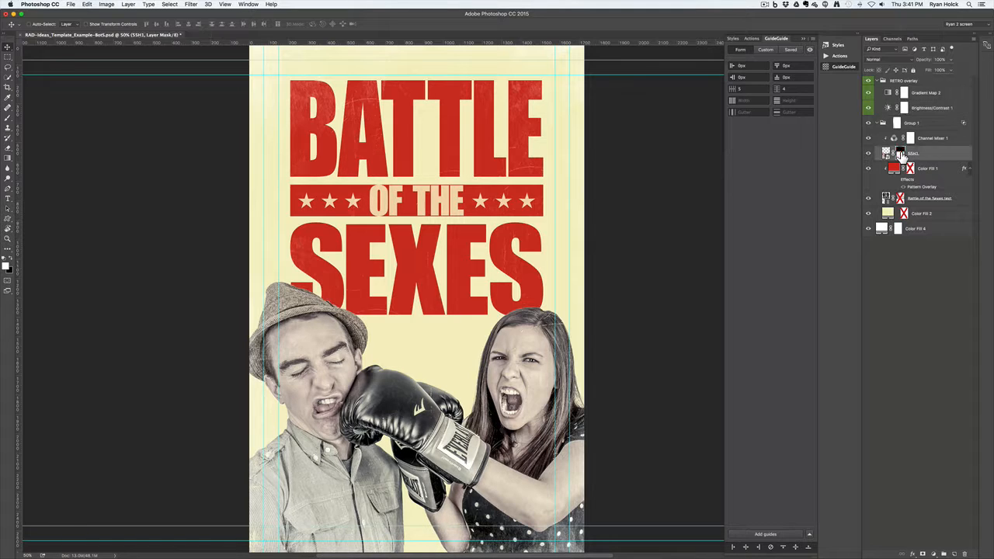
right_click(902, 152)
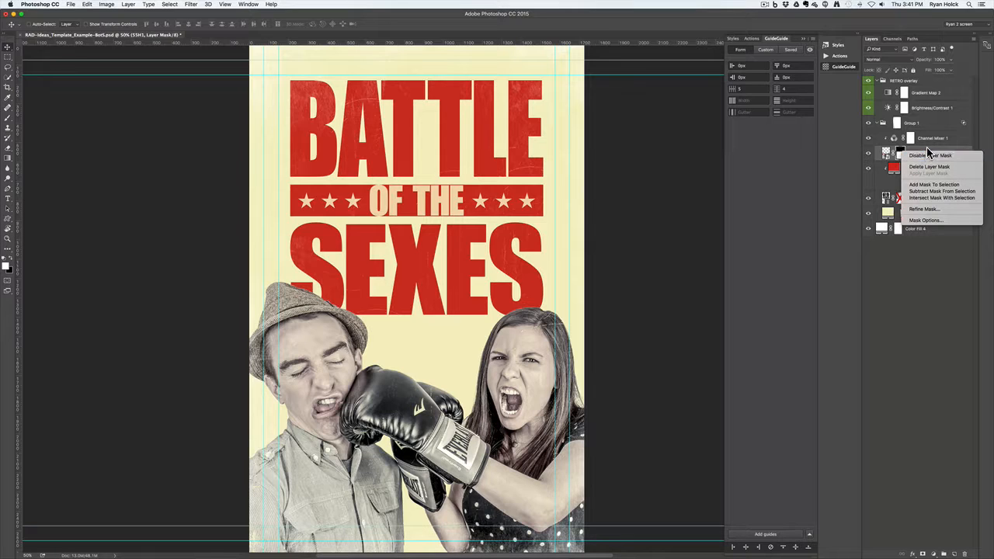
click(926, 147)
shift+click(911, 170)
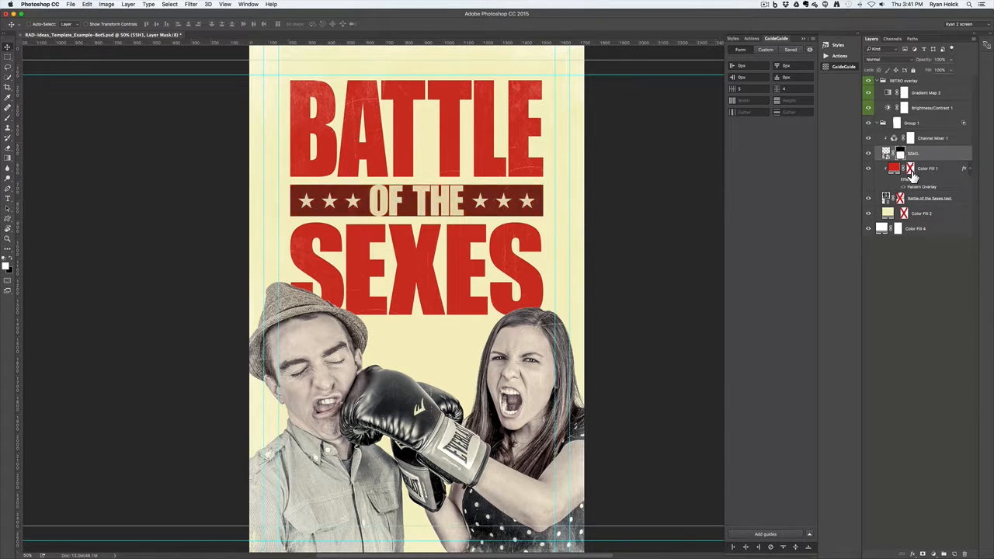
shift+click(900, 198)
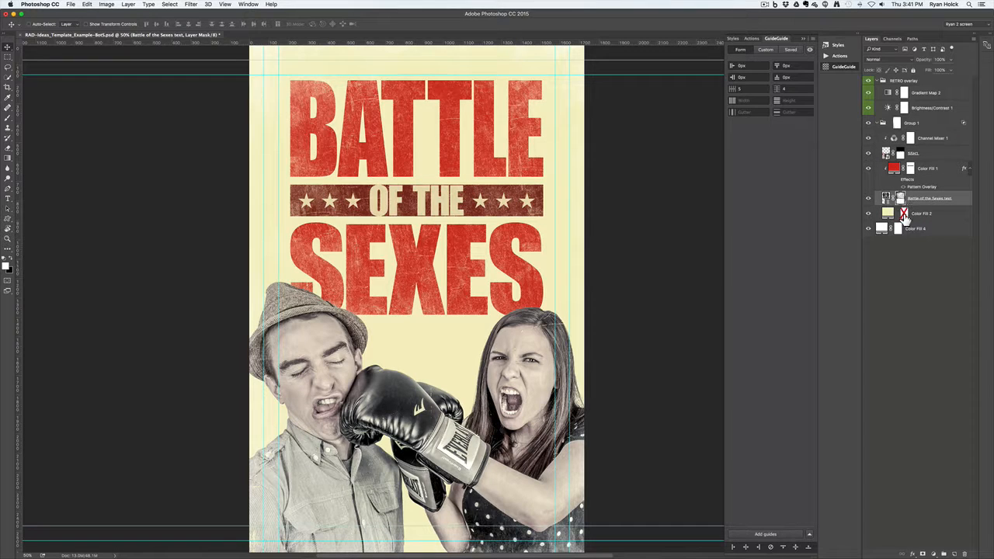
shift+click(903, 214)
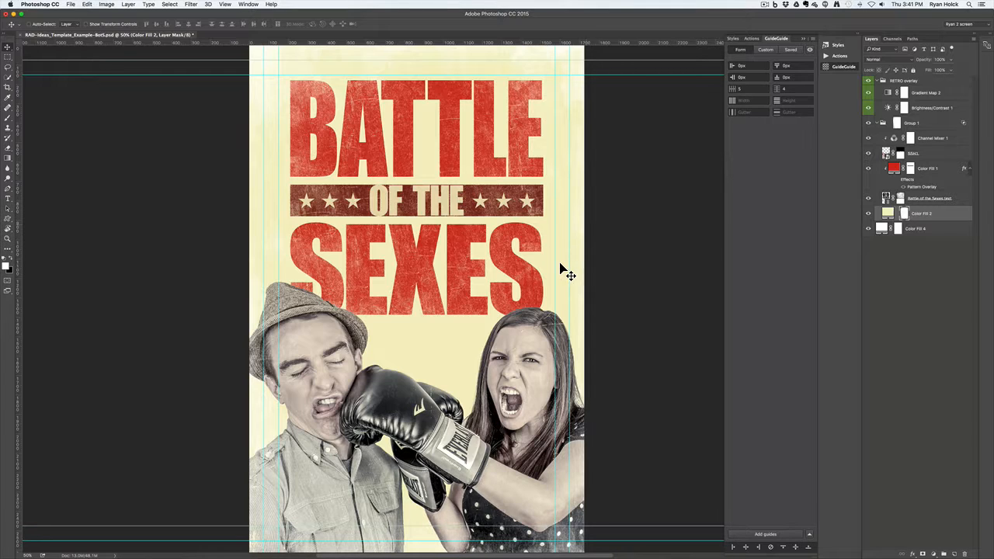
key(super+Tab)
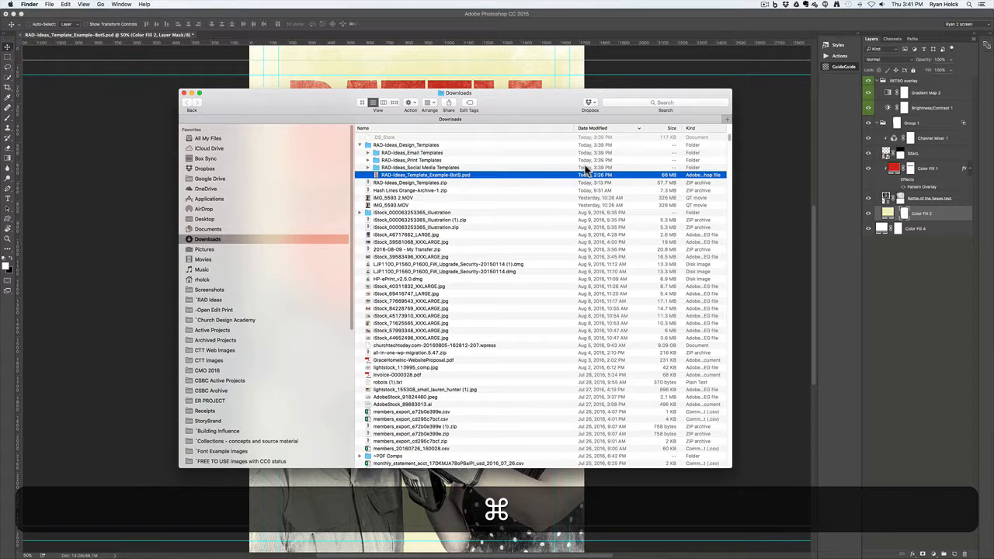
Open 8.5x5.5 Postcard Front - 2 Up Template.psd from the RAD-Ideas_Print Templates folder
click(368, 160)
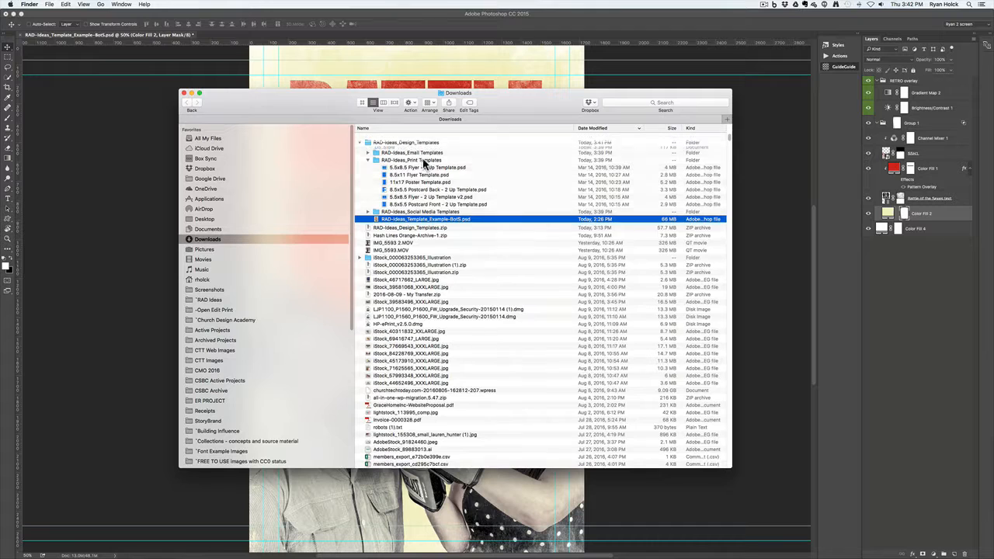
click(430, 204)
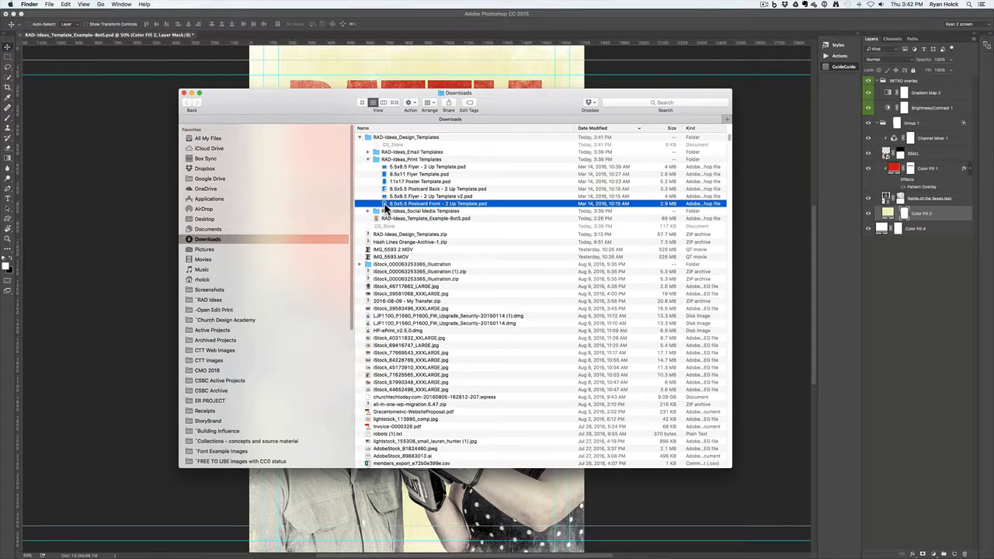
double_click(386, 204)
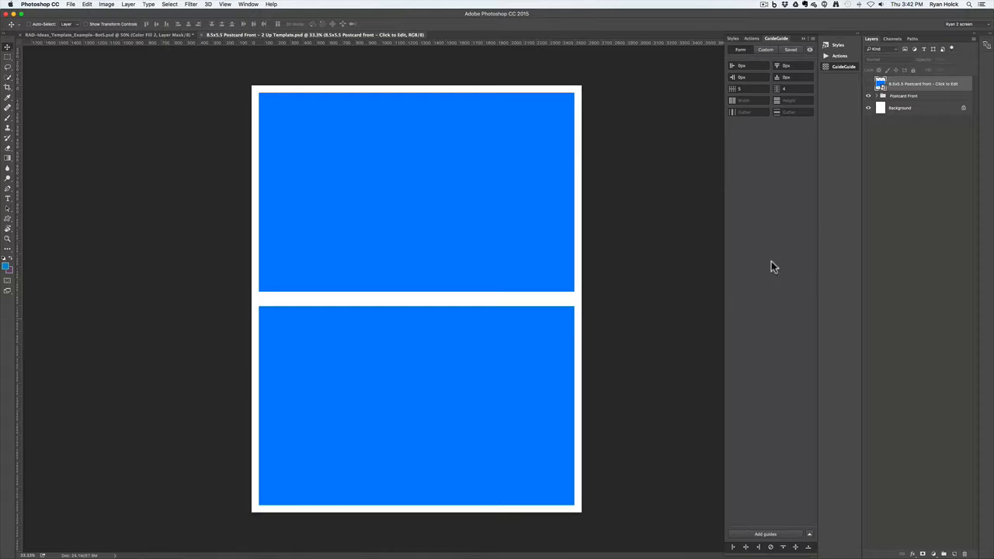
Open the Postcard Front smart object as 8.5x5.5 Postcard front.psd, zoom out, then return to the BotS poster
click(877, 96)
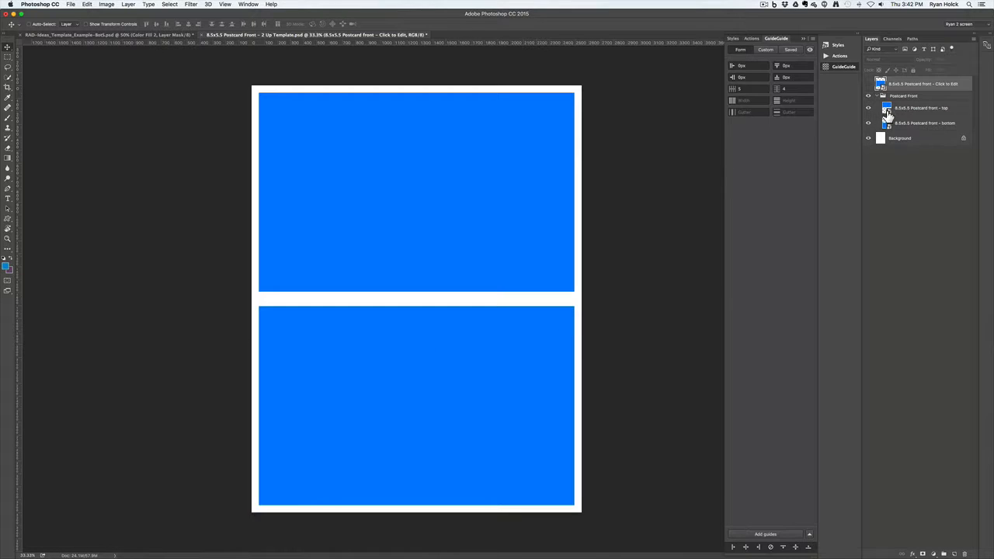
click(880, 97)
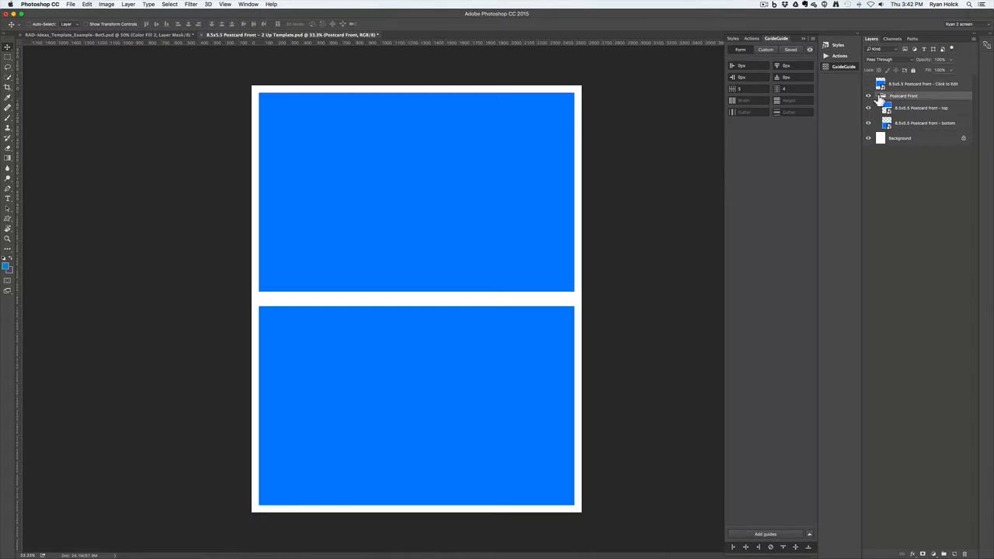
click(876, 96)
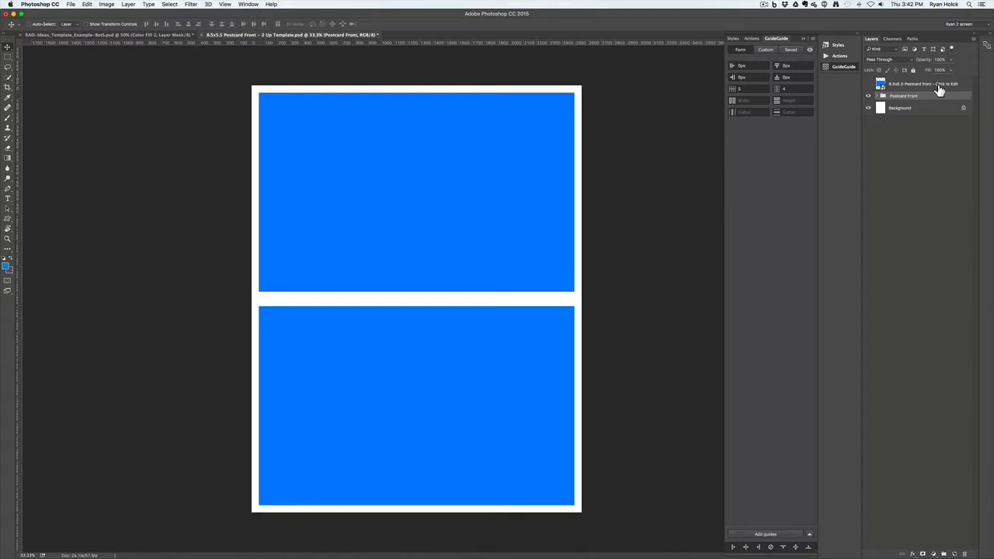
double_click(881, 83)
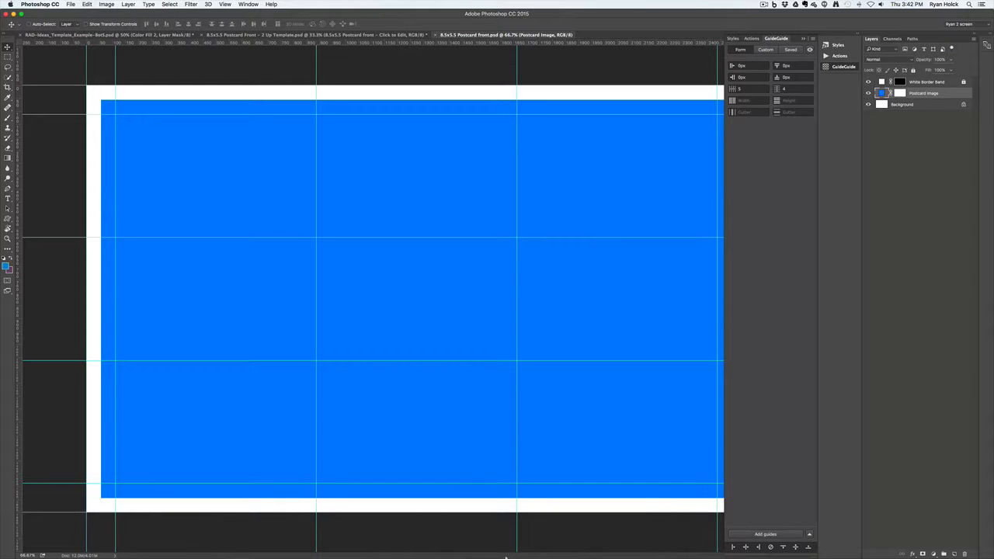
key(super)
key(super+minus)
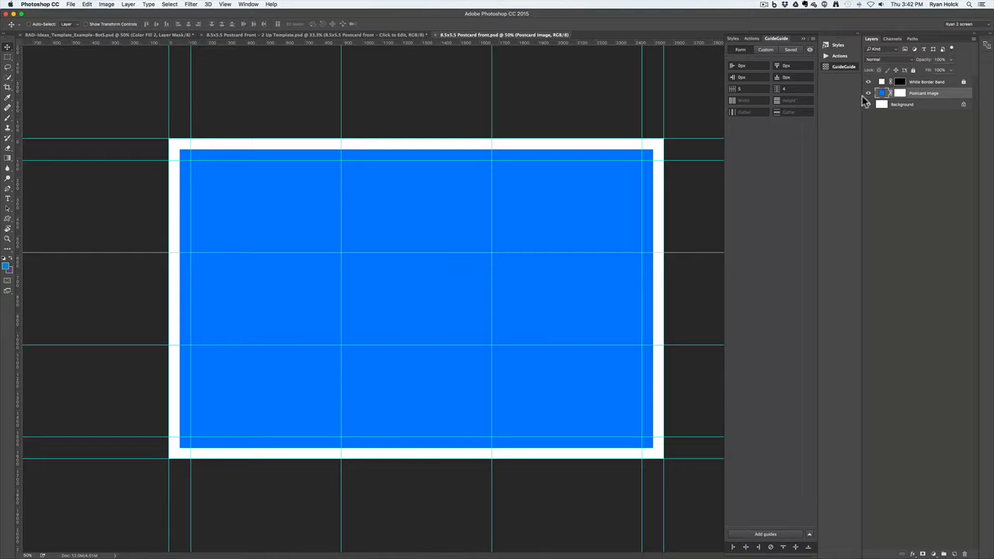
click(369, 35)
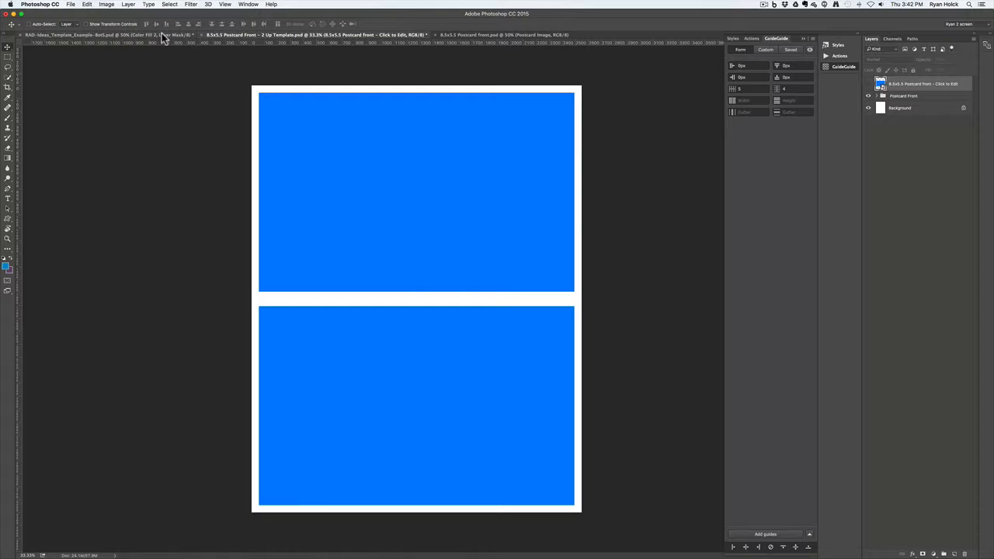
click(161, 34)
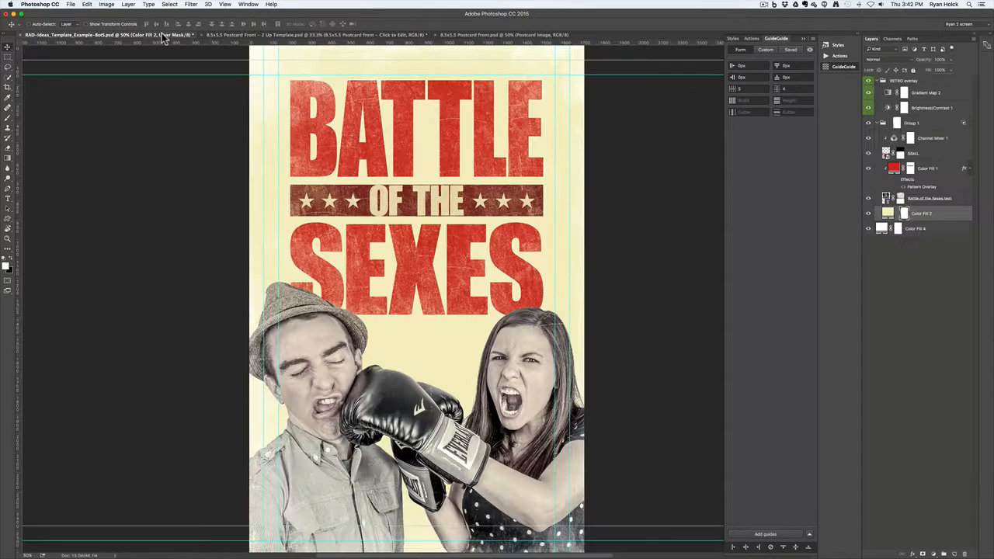
Review Group 1's layers and collapse both the Group 1 and RETRO overlay groups
click(878, 123)
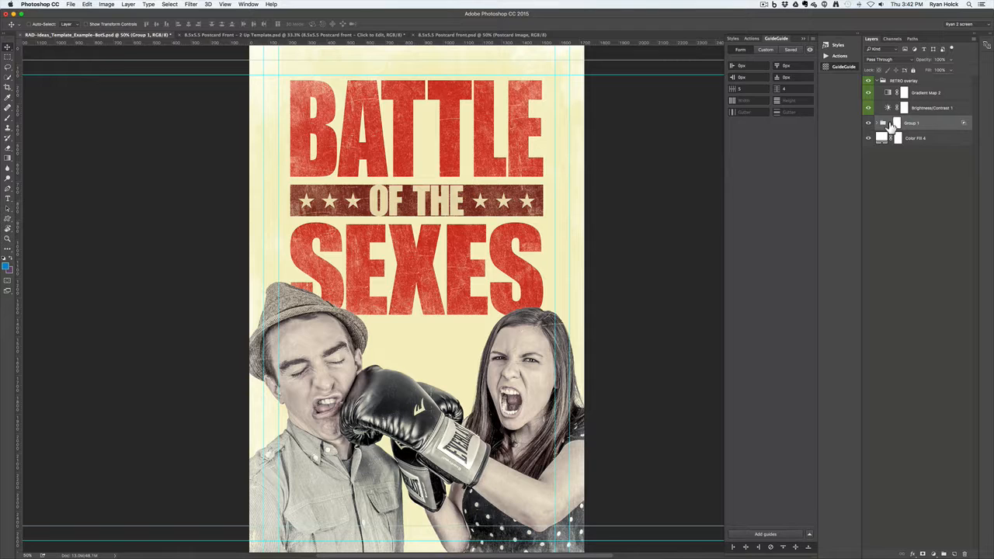
click(879, 124)
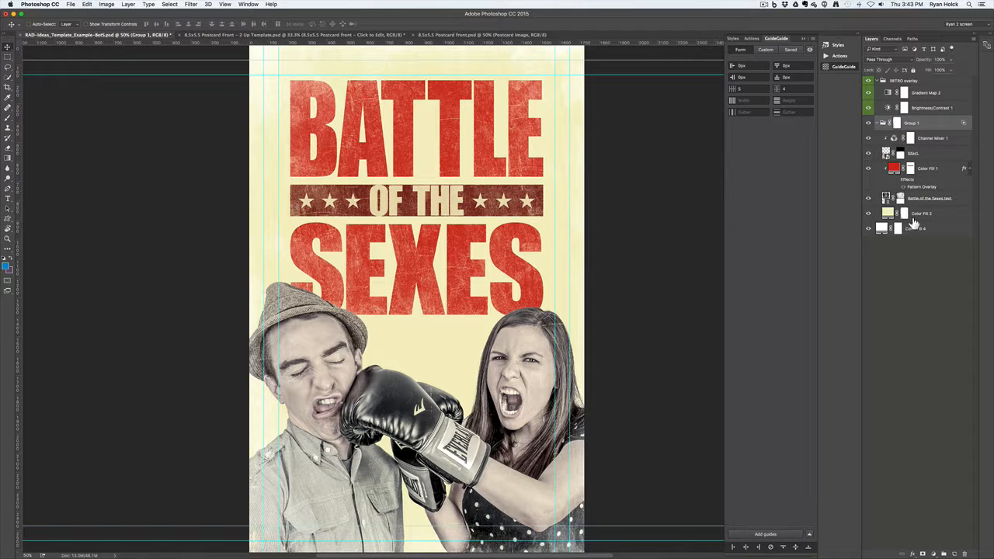
click(877, 123)
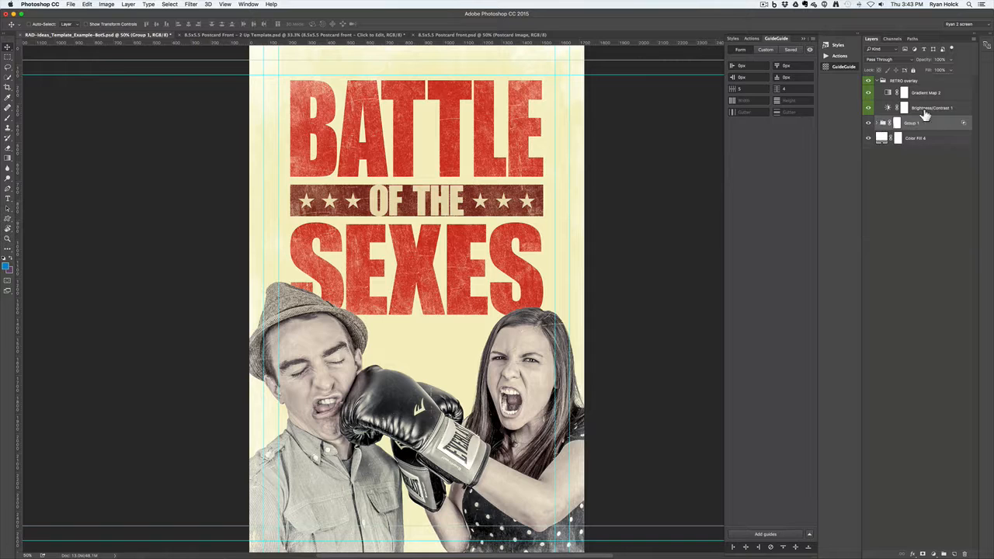
click(879, 82)
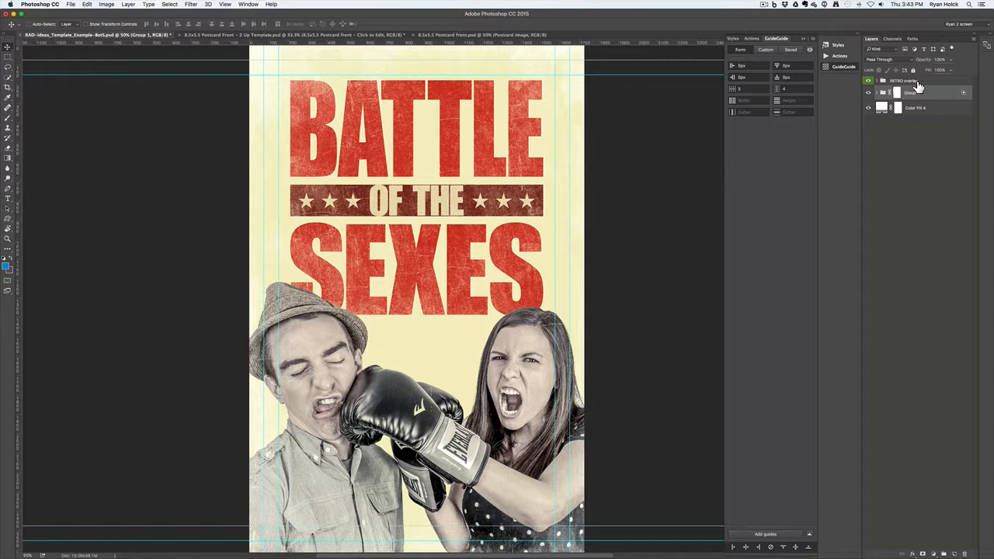
Duplicate RETRO overlay and Group 1 into the 8.5x5.5 Postcard front.psd document
key(shift)
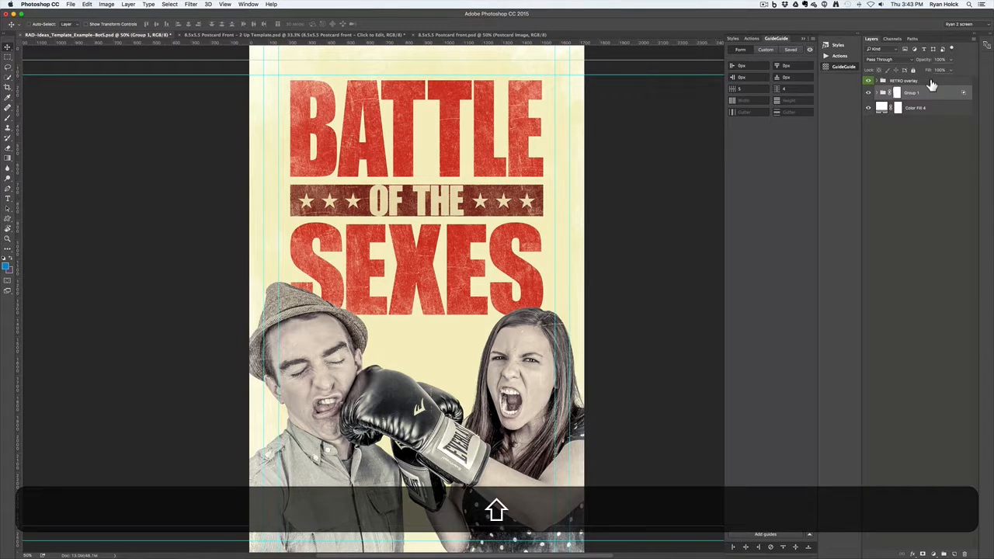
shift+click(932, 81)
right_click(930, 83)
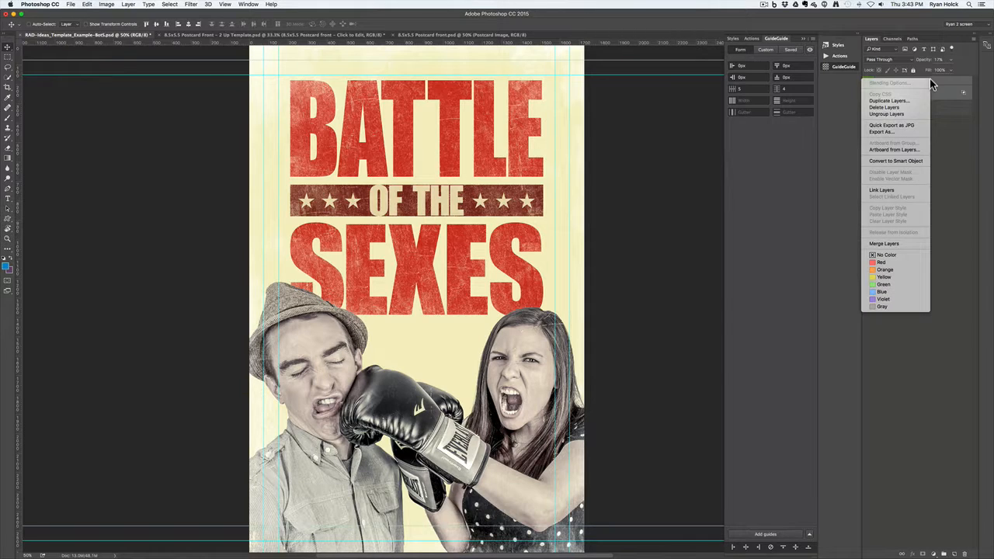
click(908, 102)
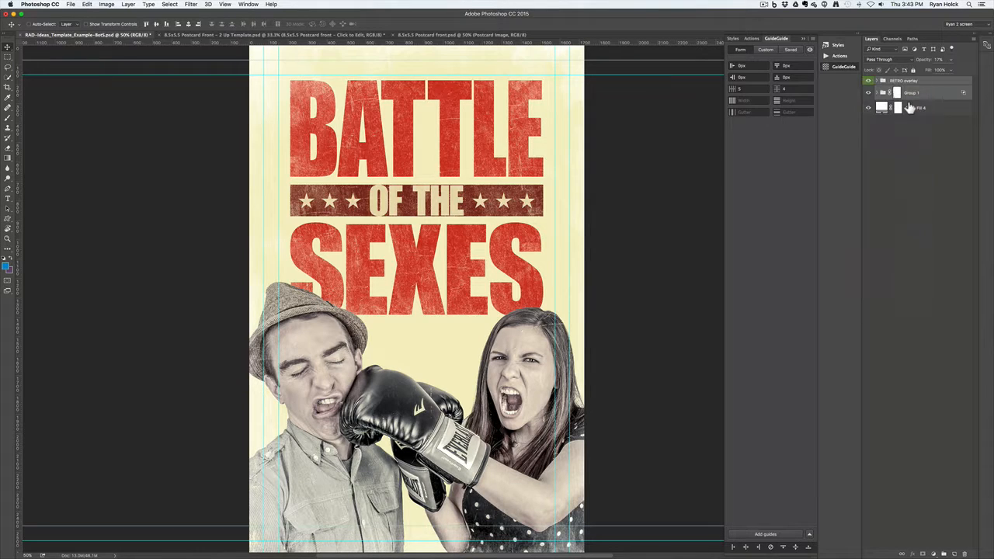
click(541, 289)
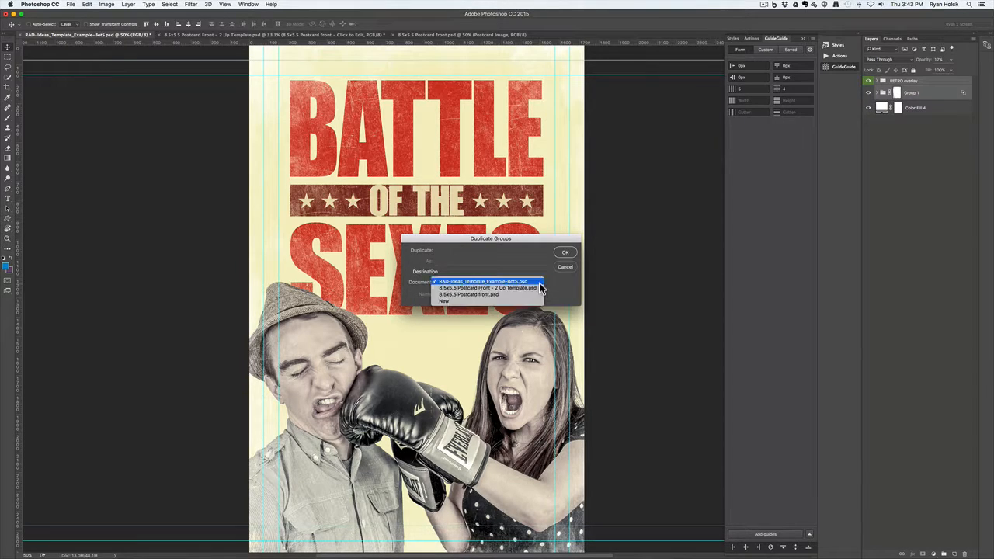
click(492, 295)
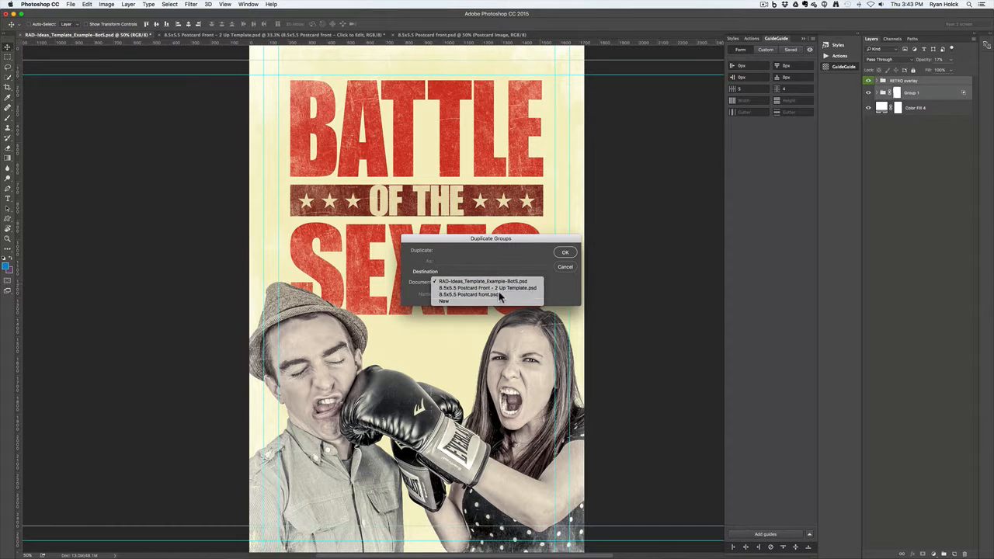
click(564, 255)
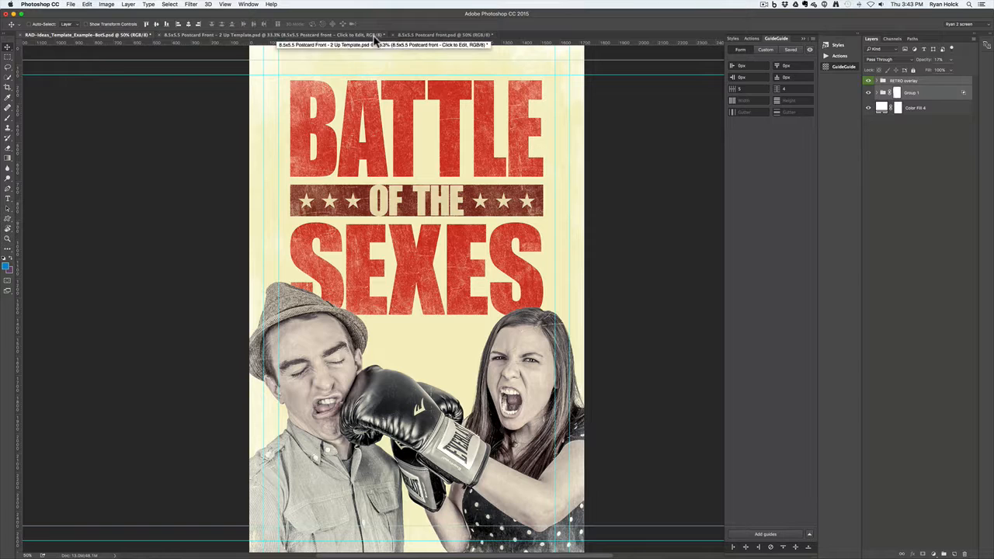
In the postcard front, hide the blue Postcard Image placeholder and centre the poster artwork
click(444, 35)
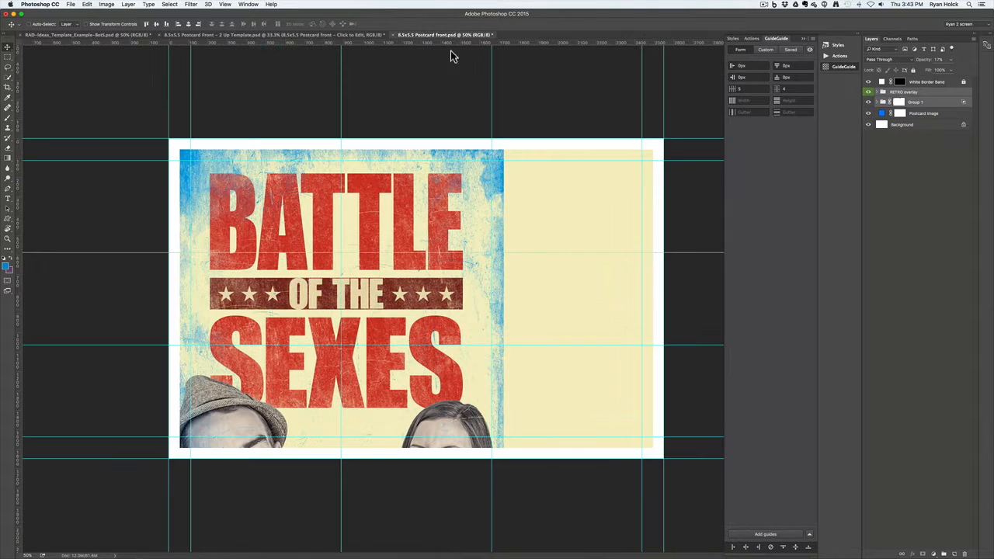
click(869, 115)
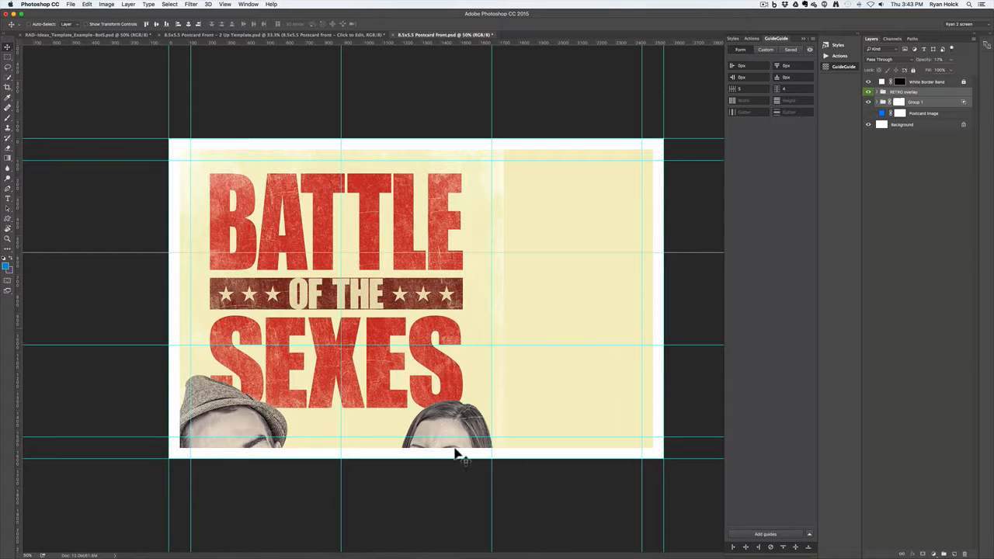
drag(464, 439, 534, 277)
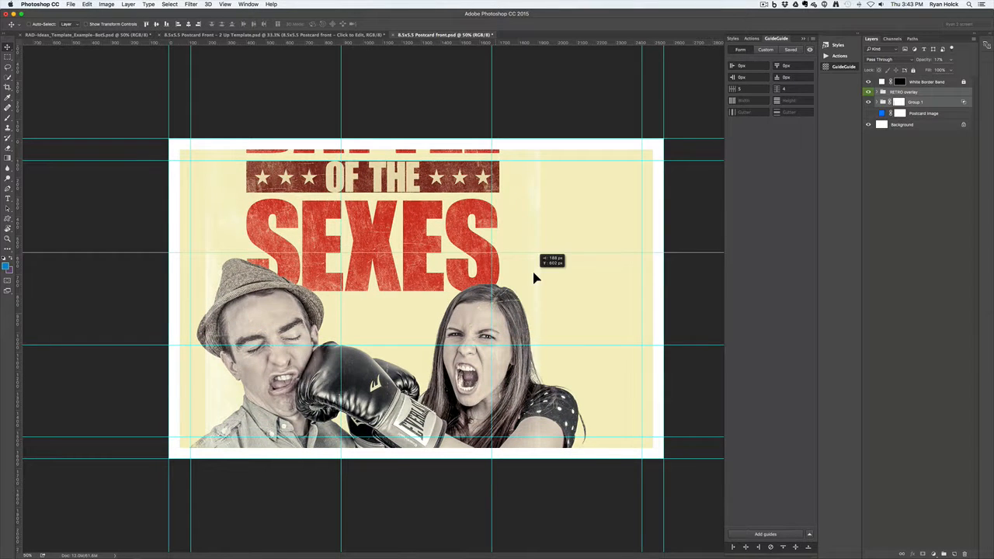
drag(536, 212, 536, 362)
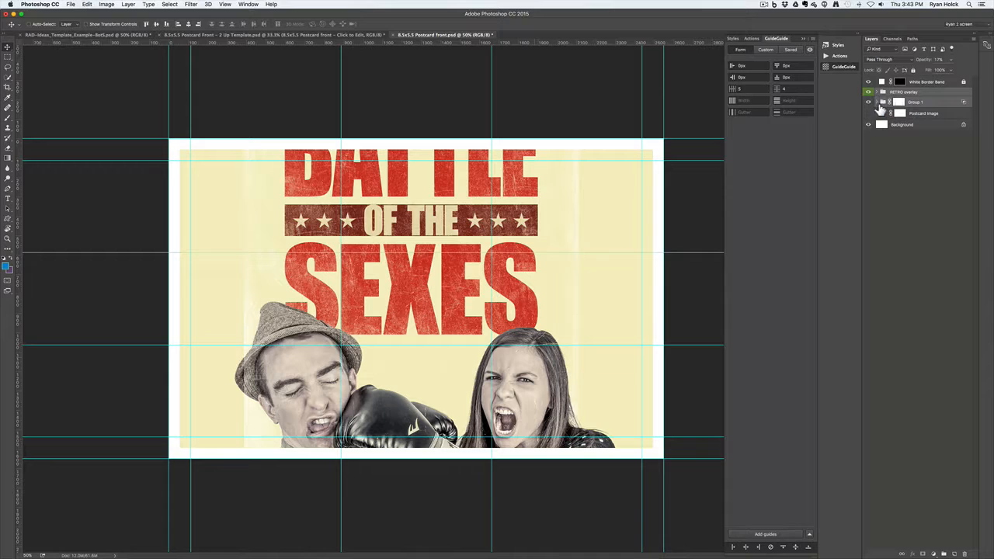
Move the Battle of the Sexes title and Color Fill 1 together to the card's left side
click(881, 102)
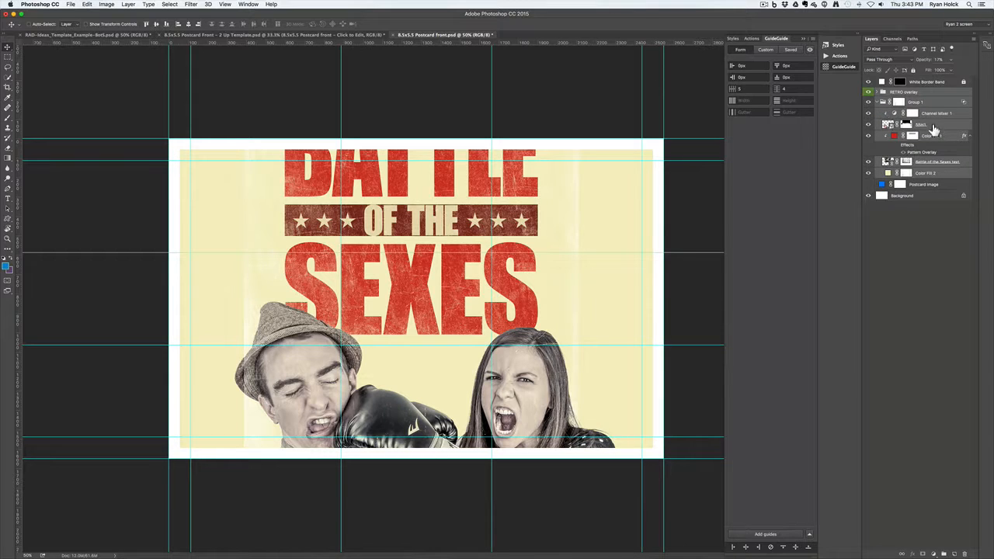
click(941, 169)
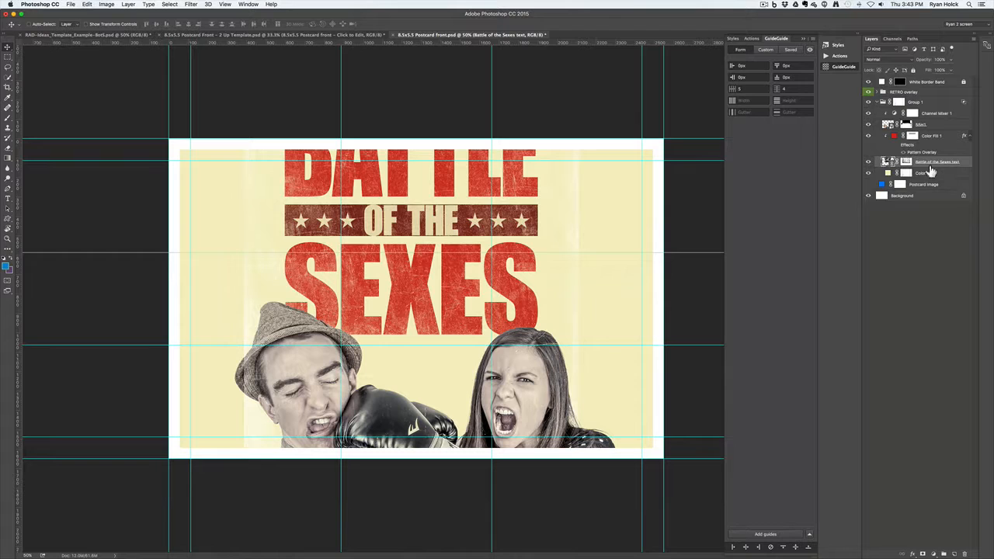
key(shift)
shift+click(894, 138)
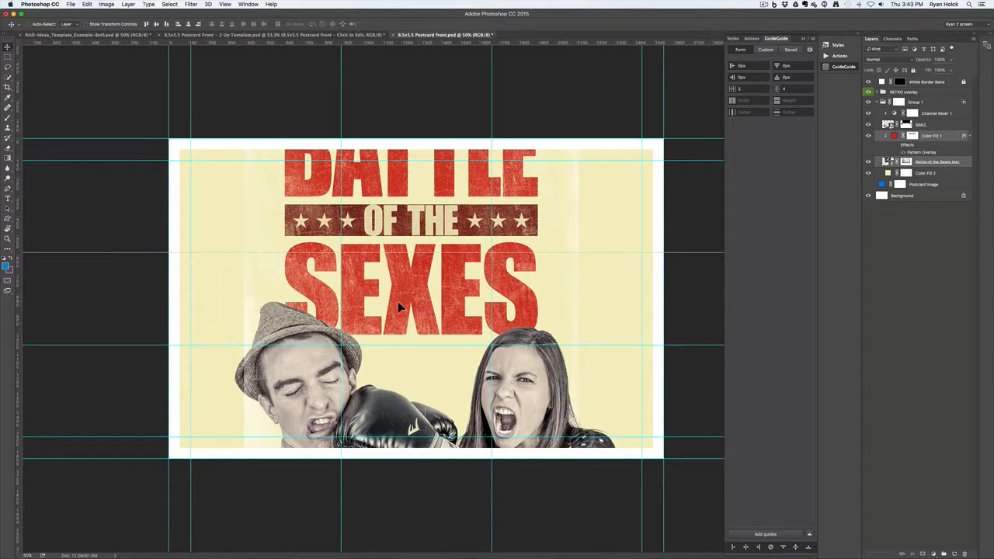
drag(397, 308, 326, 363)
Free-transform the title smaller about its centre, nudge it to the upper left, and commit
click(68, 5)
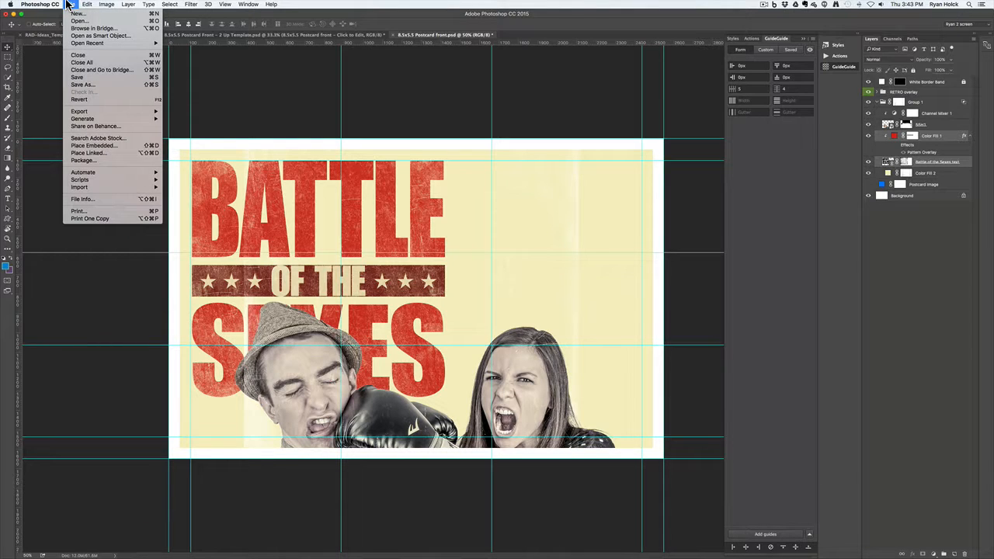
mouse_move(87, 4)
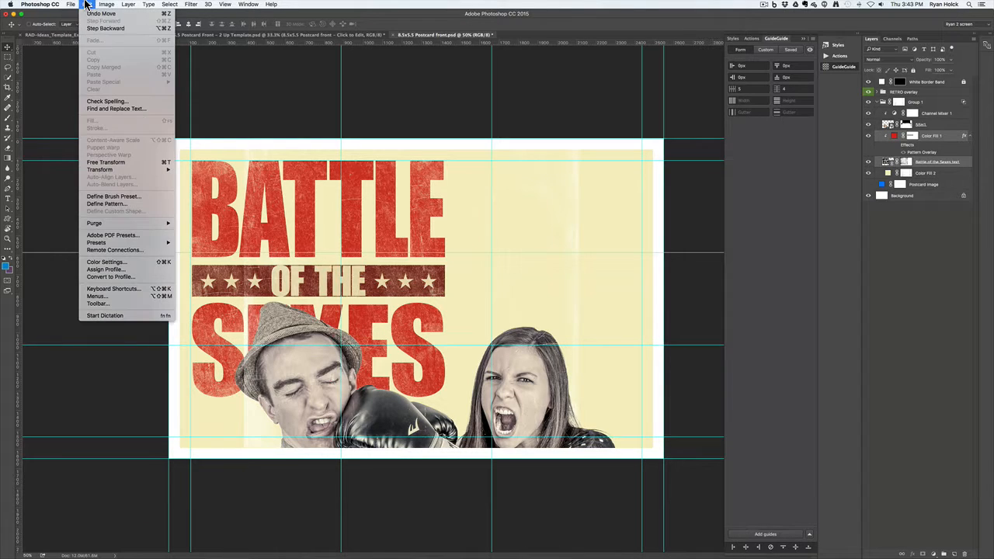
click(133, 161)
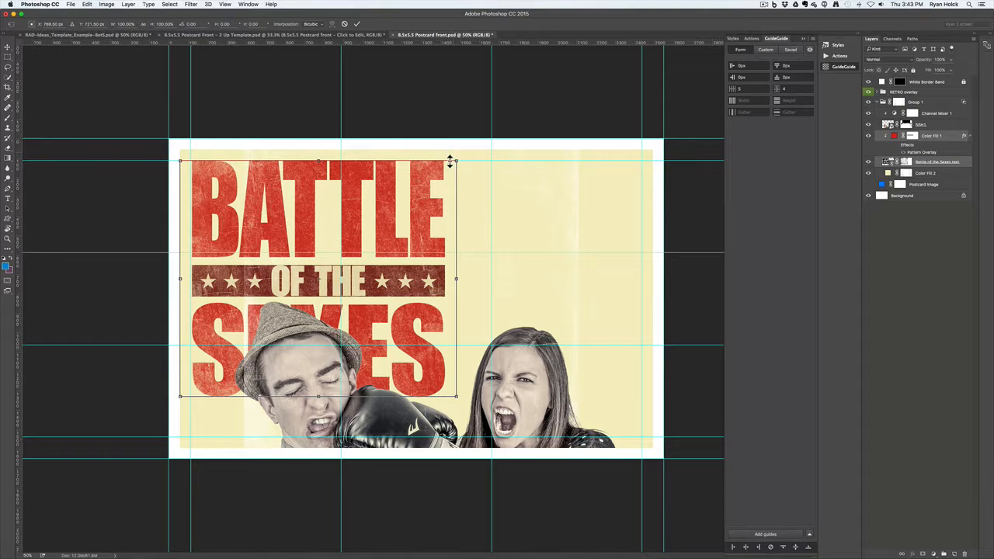
drag(457, 160, 427, 193)
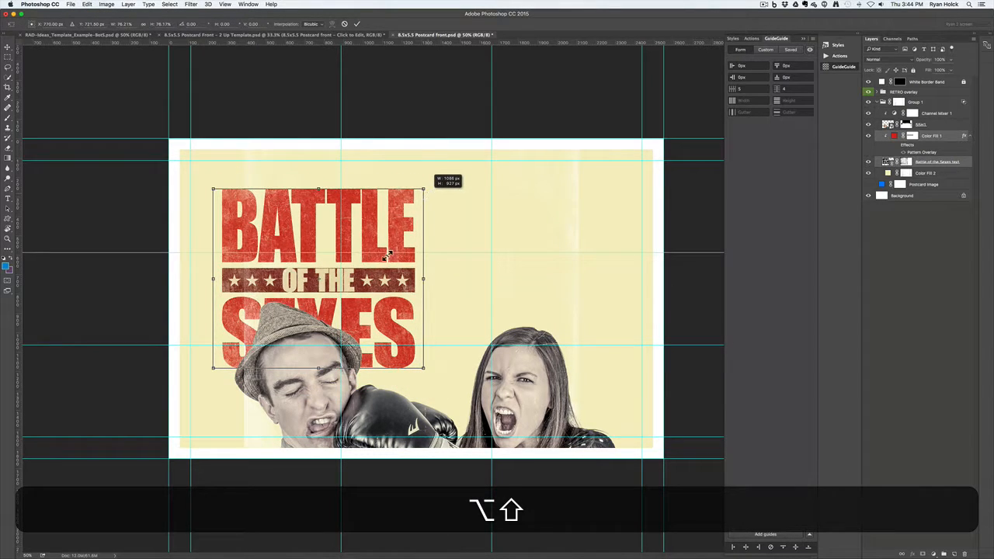
drag(388, 255, 370, 236)
click(356, 23)
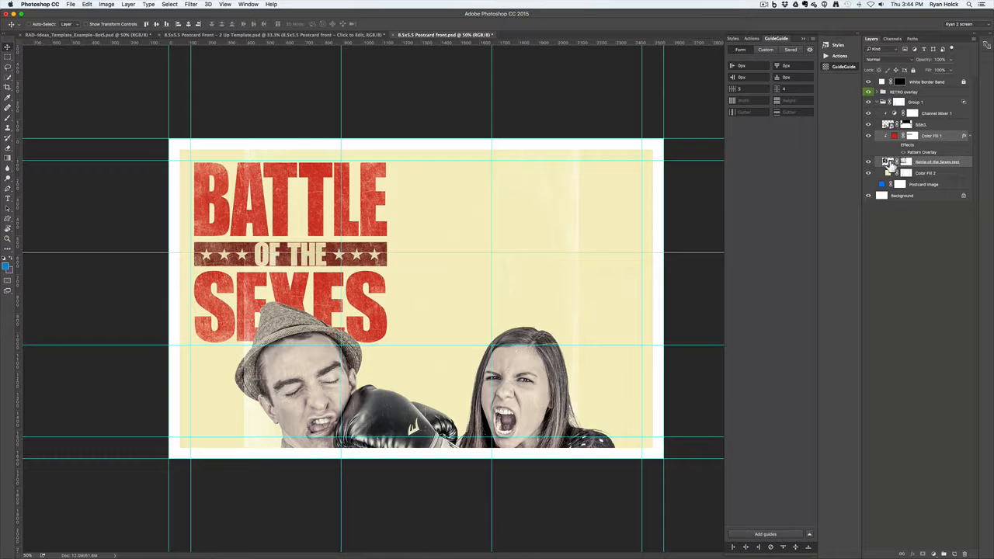
click(896, 125)
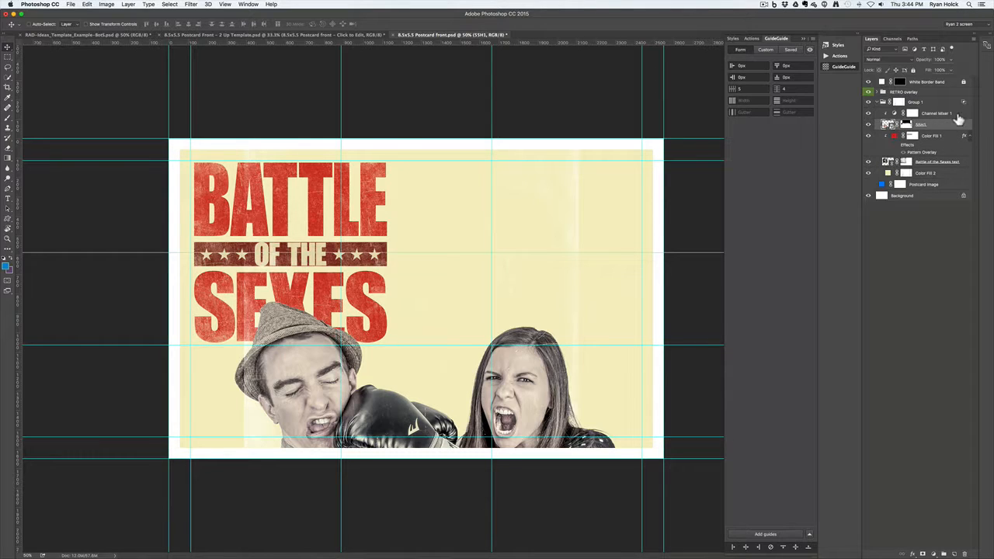
Move BSM1 and Channel Mixer 1 up-right and scale them proportionally from the centre
shift+click(952, 115)
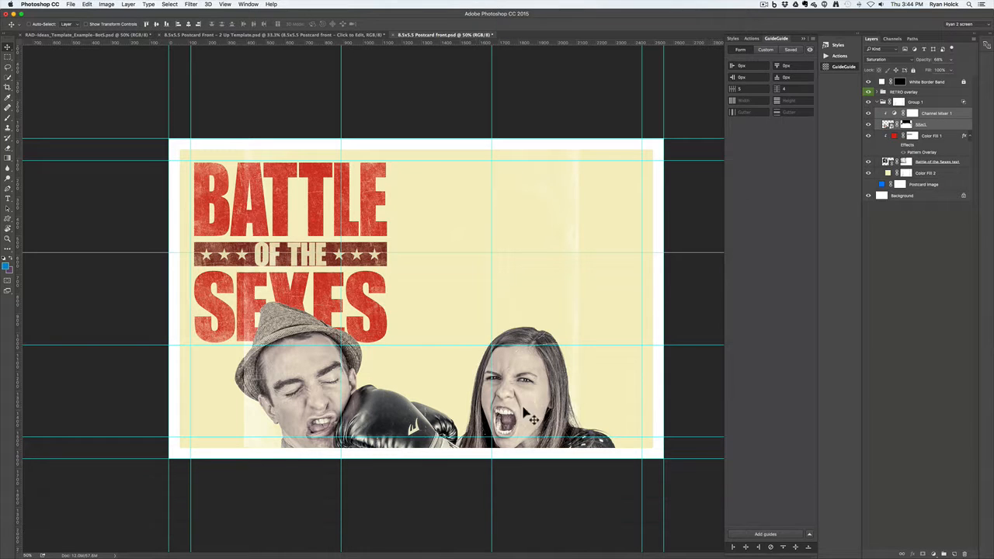
drag(531, 417, 591, 317)
key(super+t)
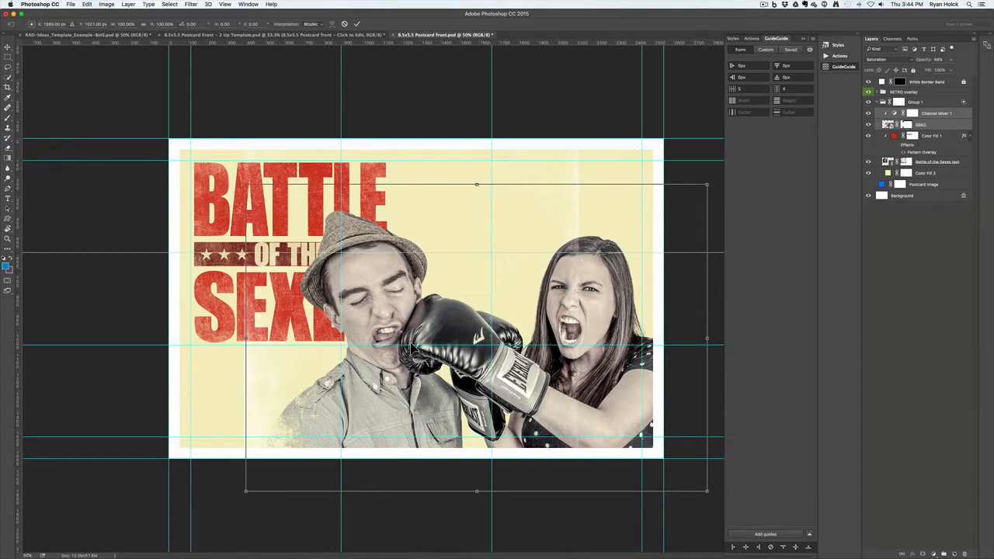
click(87, 5)
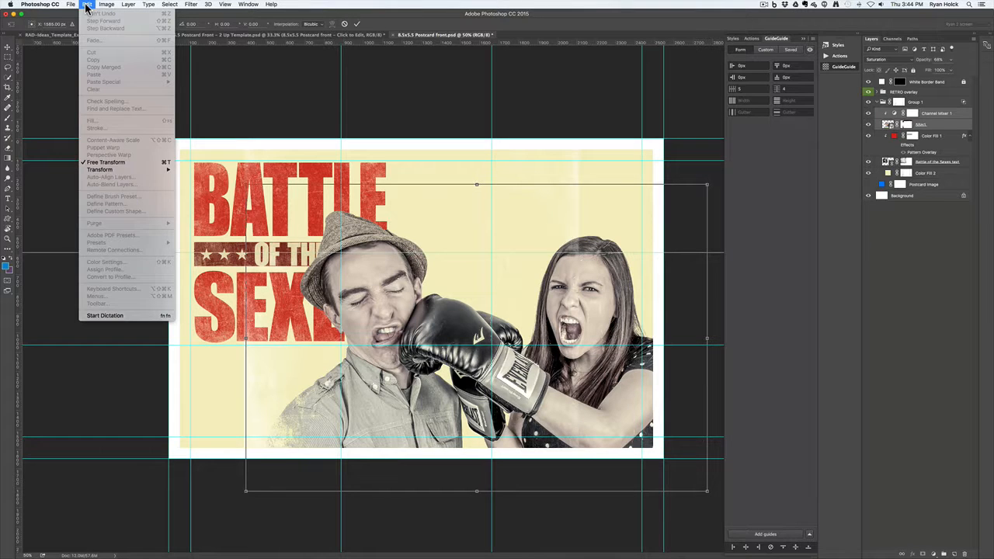
click(120, 163)
key(shift)
key(alt)
drag(707, 186, 671, 226)
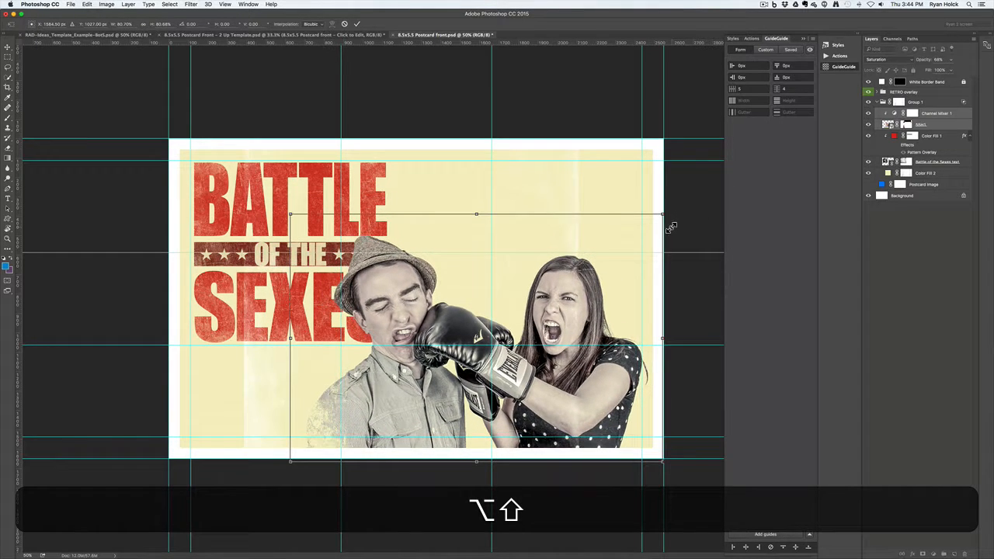
Fine-tune the couple photo's scale and position, commit, and nudge it into the lower right
drag(596, 396, 610, 397)
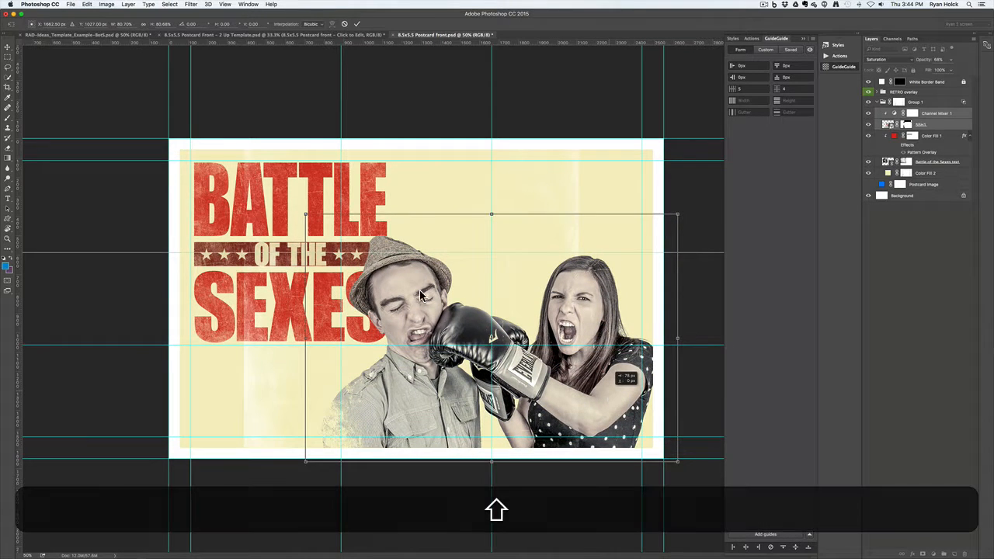
drag(305, 211, 322, 225)
click(358, 26)
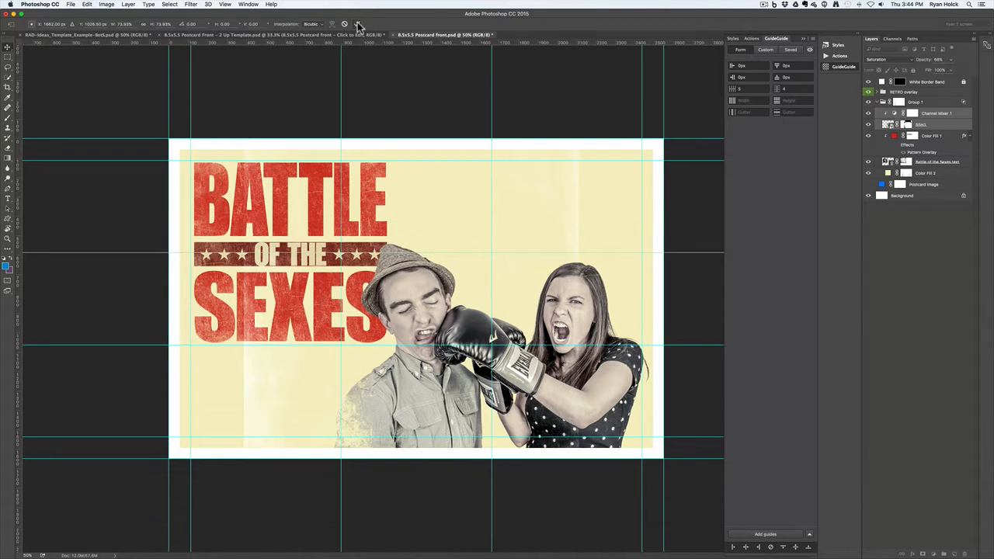
drag(596, 421, 620, 421)
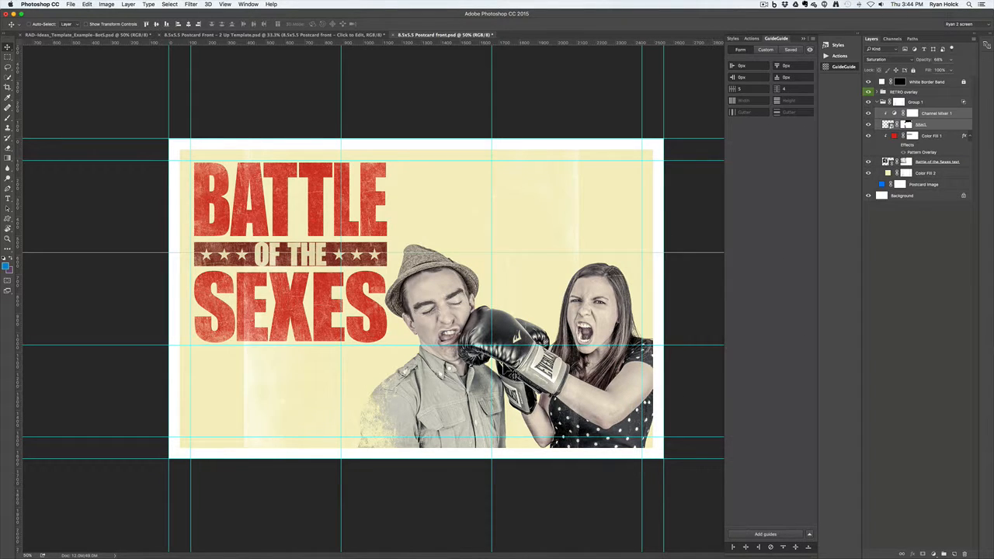
drag(603, 410, 592, 413)
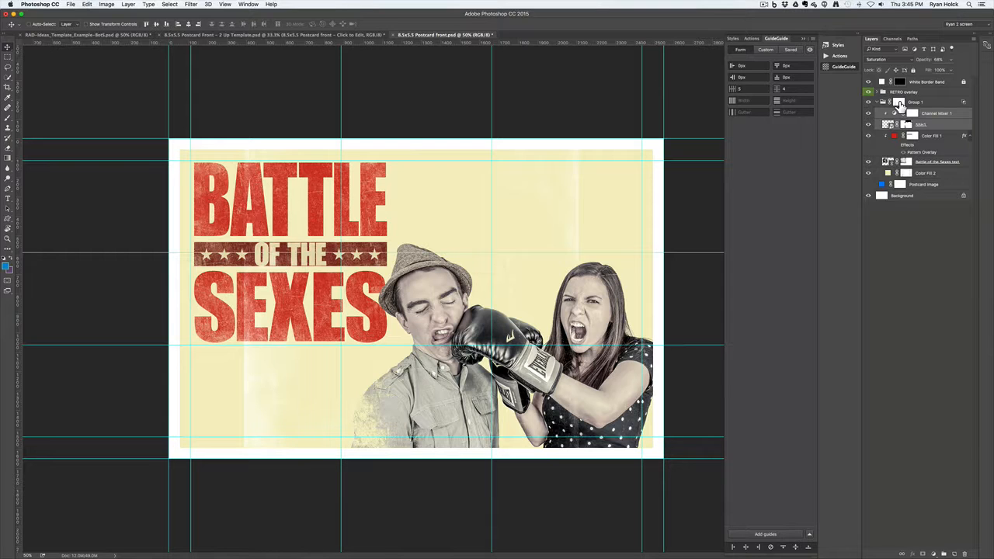
Compare the Group 1 and Color Fill 2 masks, then leave Group 1's mask disabled
key(shift)
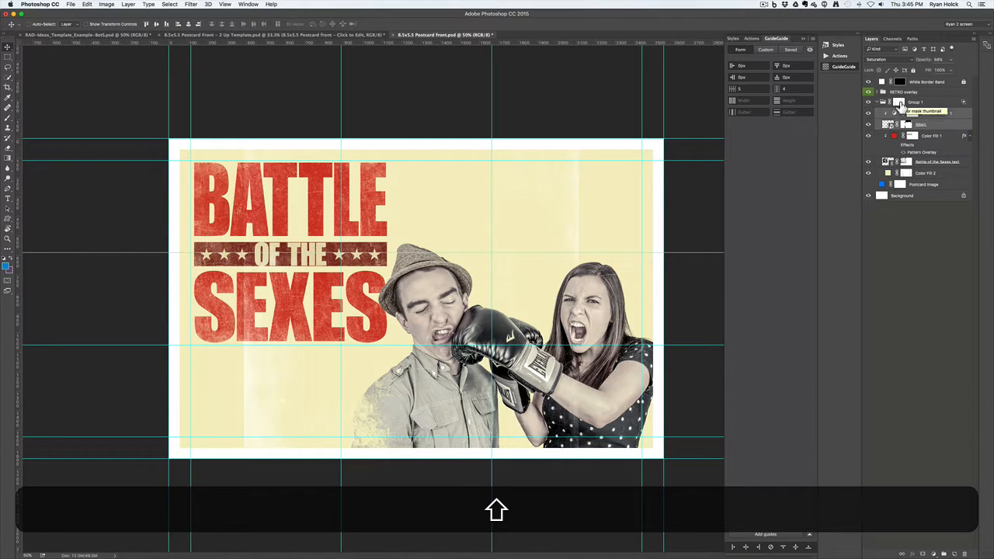
shift+click(899, 105)
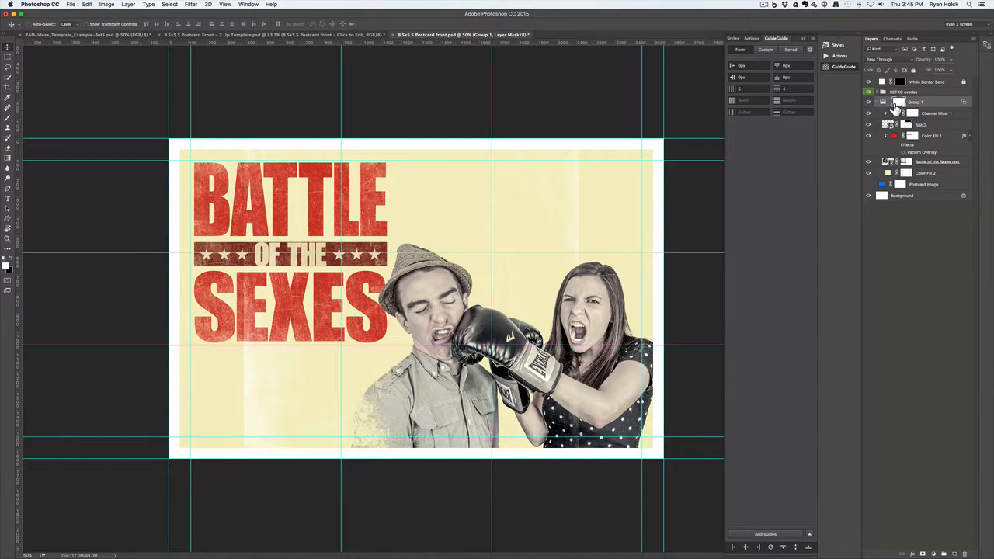
shift+click(898, 106)
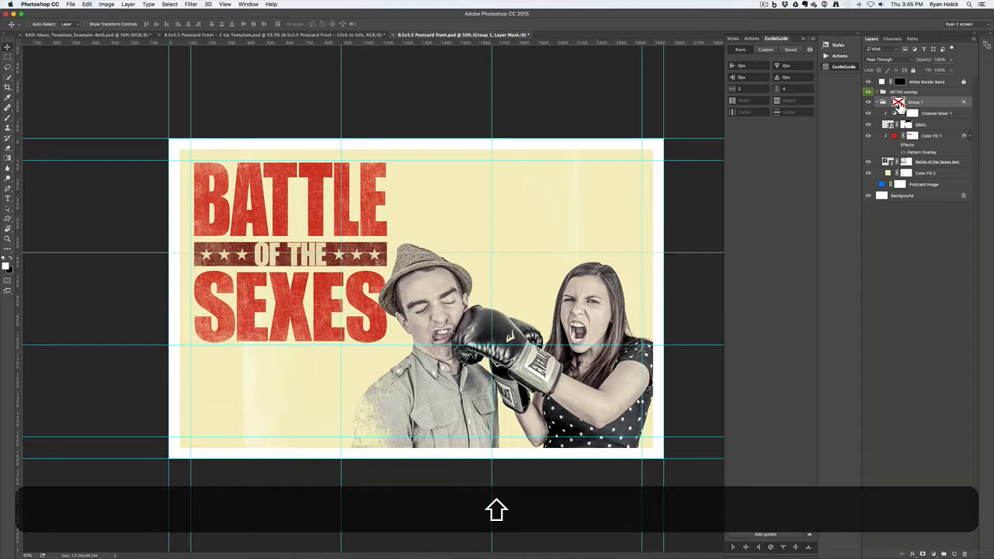
shift+click(898, 106)
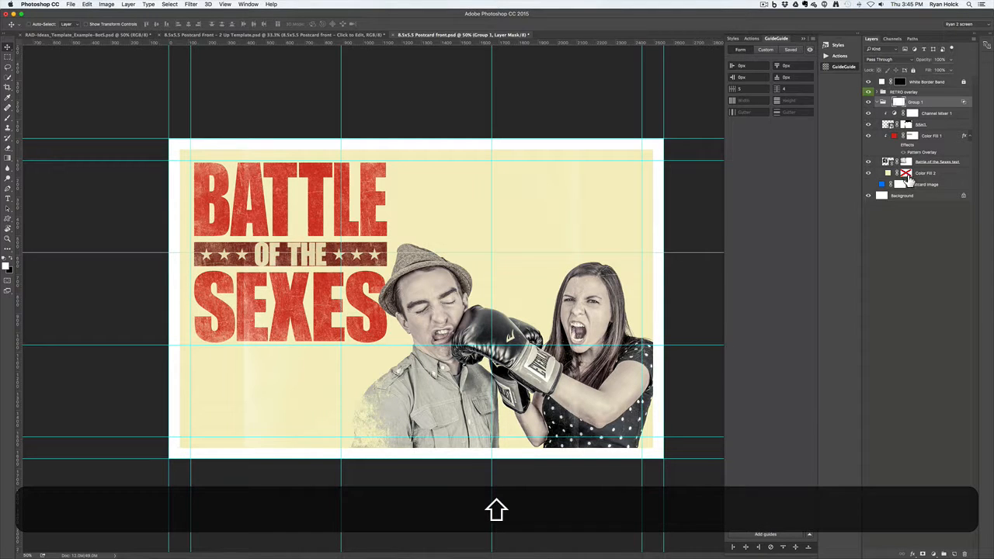
shift+click(906, 174)
right_click(898, 105)
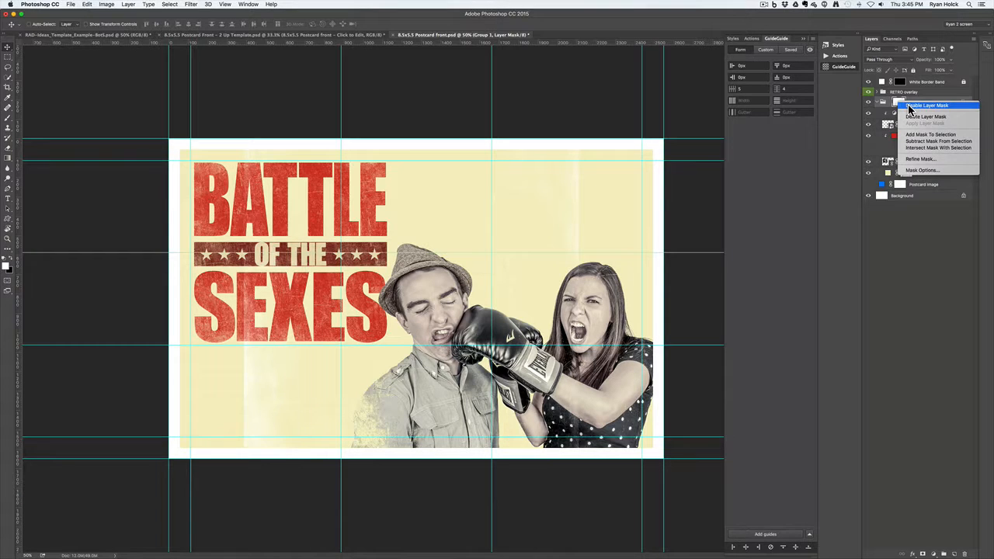
click(910, 106)
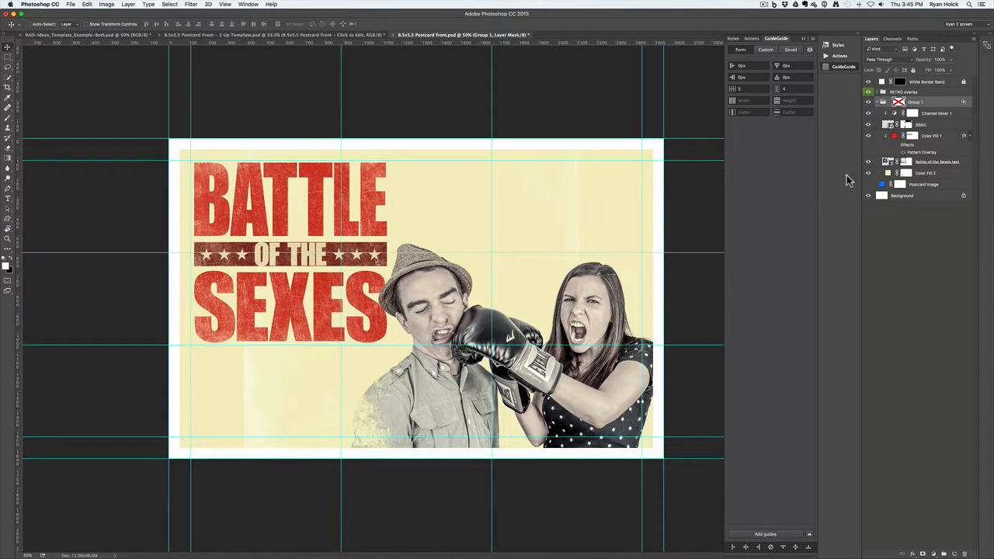
Rotate Color Fill 2's border mask to -90°, raise it about 27 px, and commit it
click(905, 174)
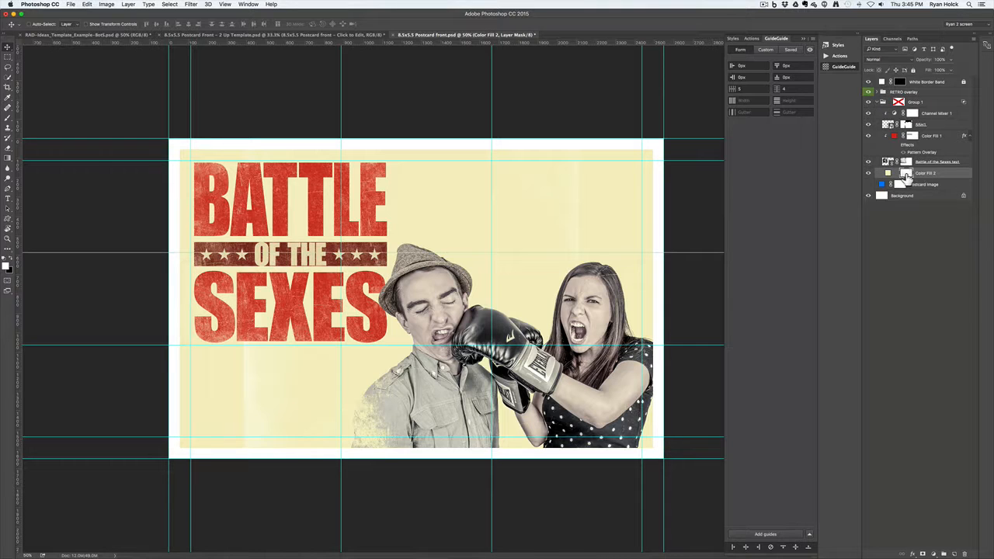
click(101, 4)
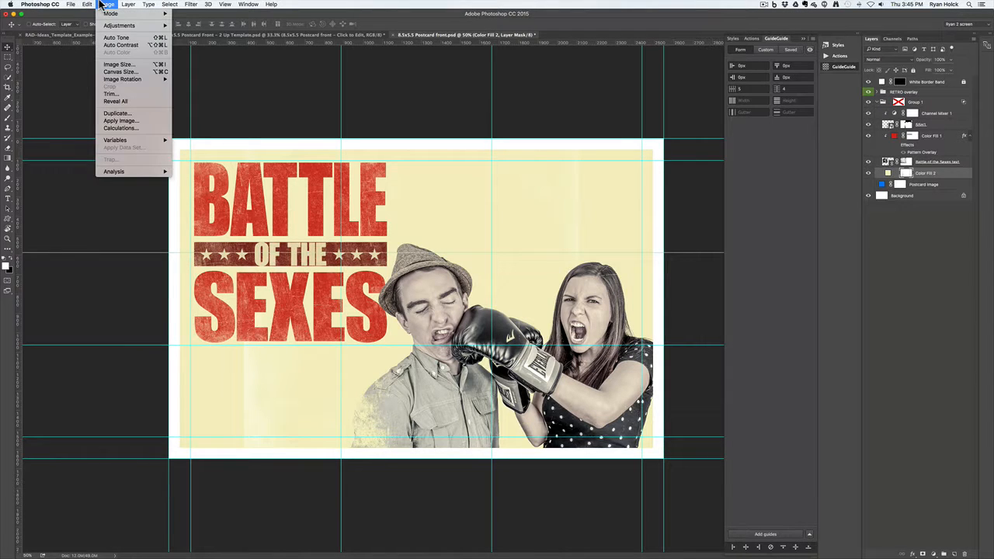
mouse_move(87, 3)
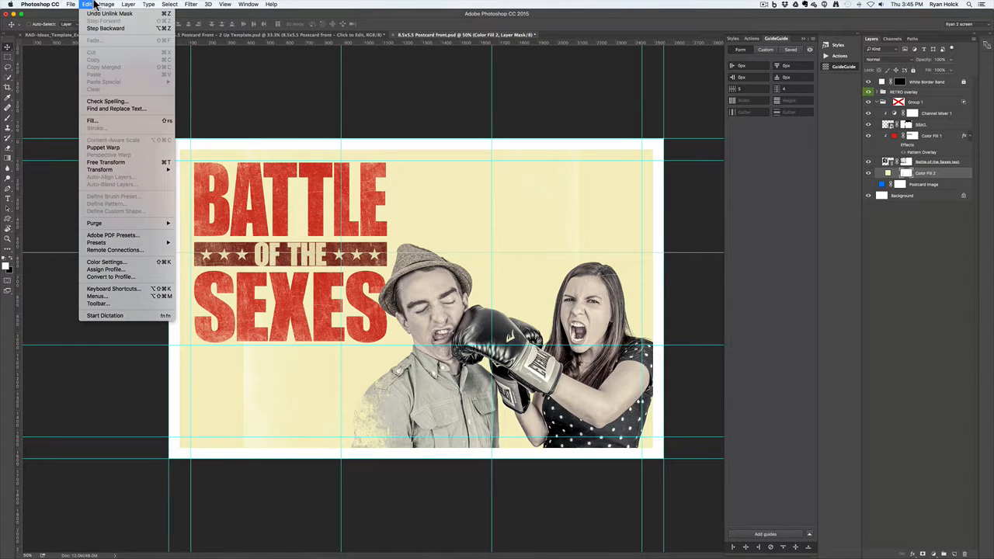
click(122, 162)
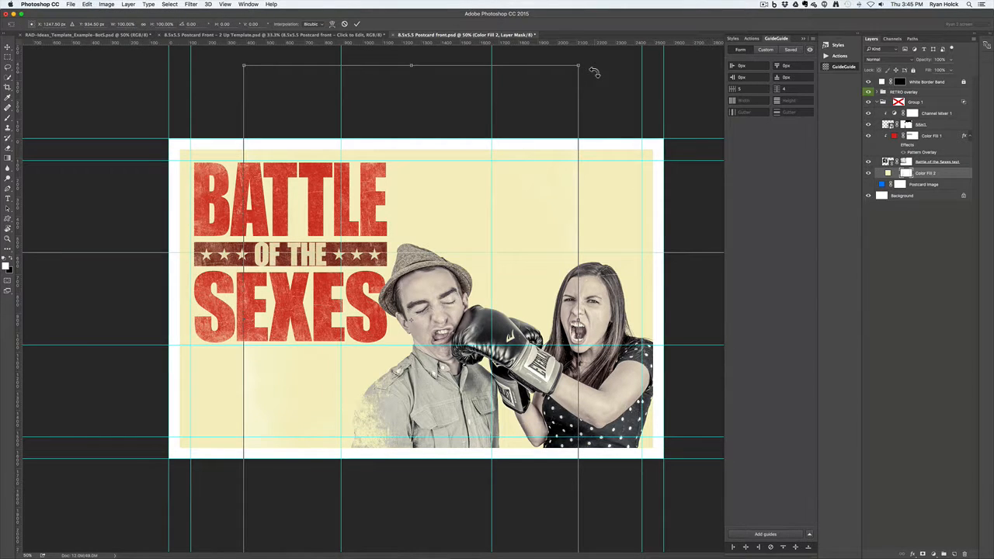
drag(591, 70, 199, 145)
key(shift)
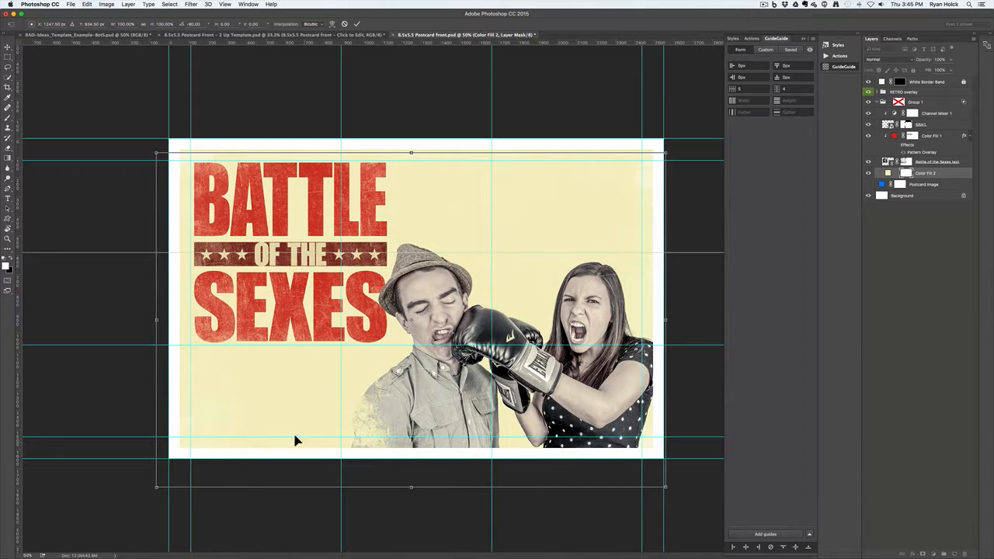
drag(388, 471, 383, 451)
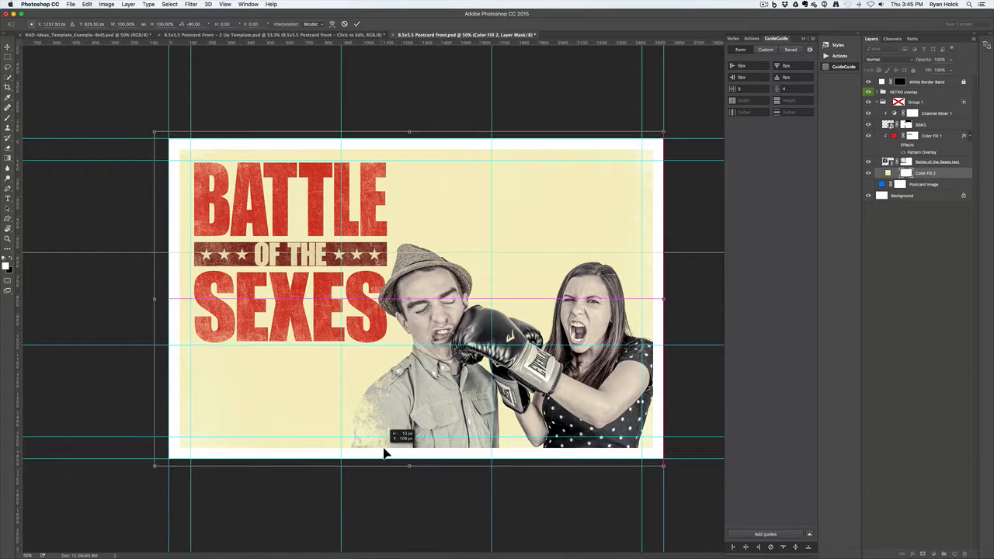
click(358, 24)
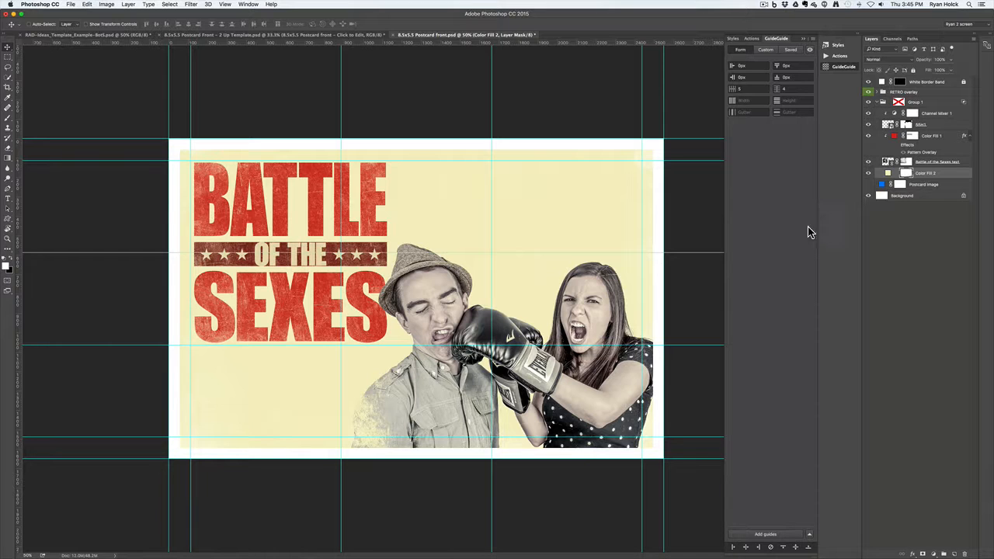
super+click(907, 175)
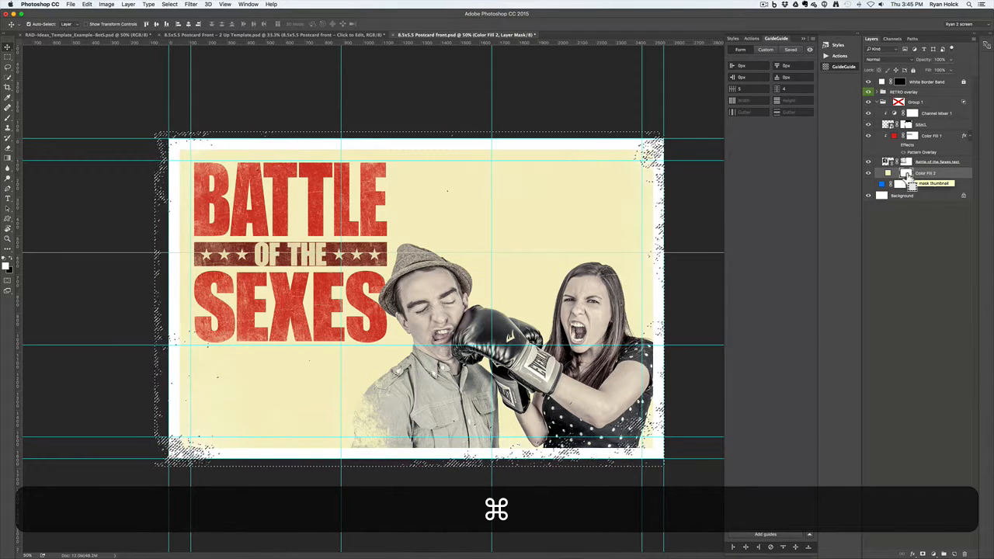
key(super+d)
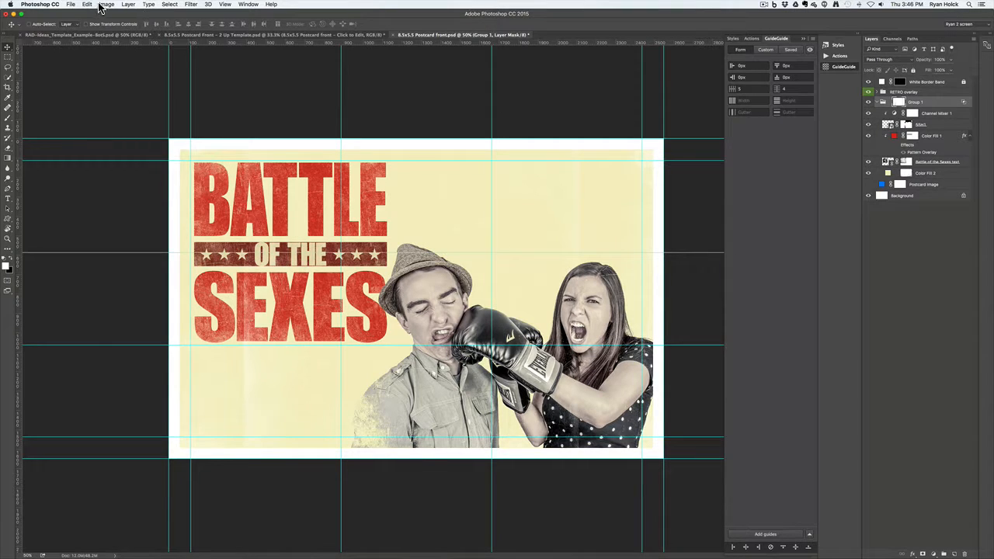
Rotate Group 1's layer mask to -90°, move it up about 22 px, and apply it
click(70, 5)
mouse_move(82, 7)
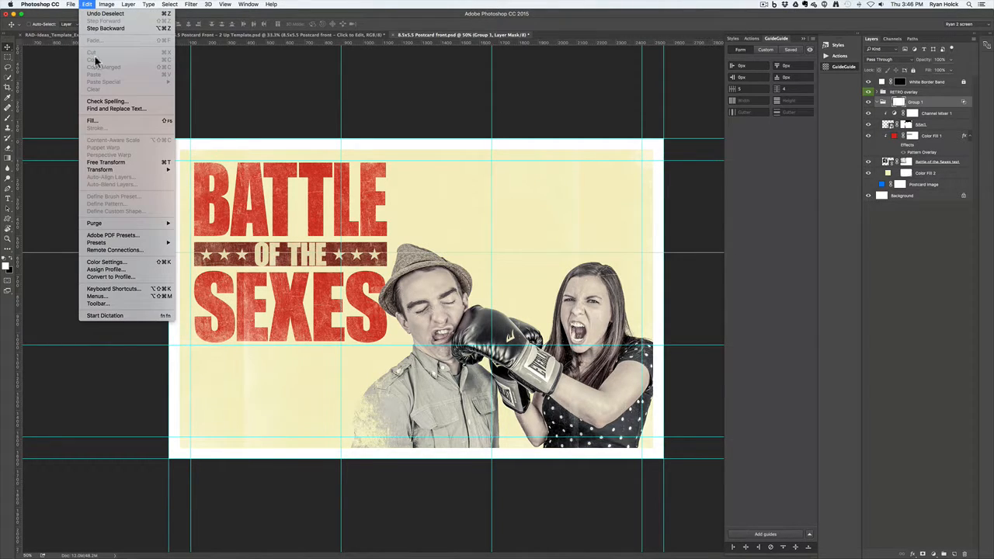
click(159, 163)
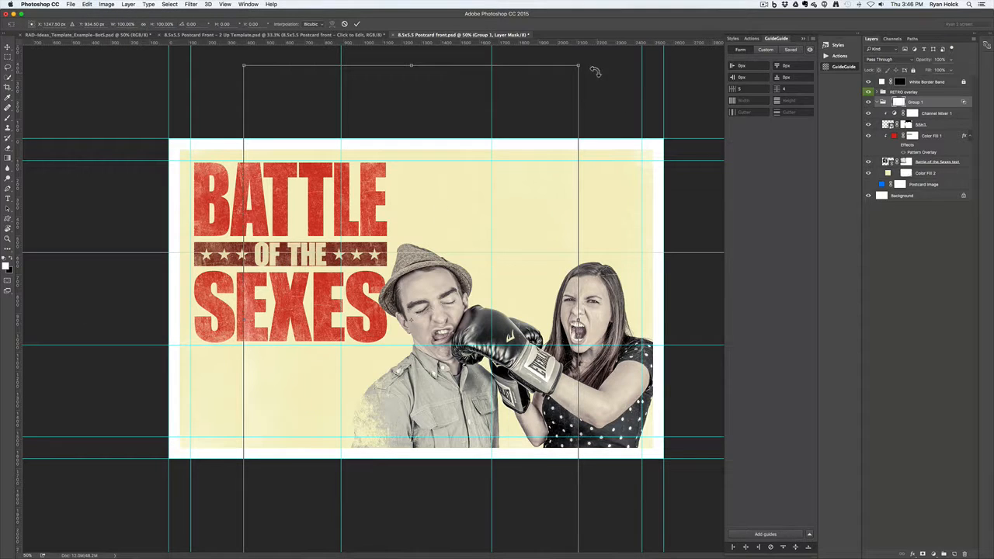
drag(583, 49, 138, 120)
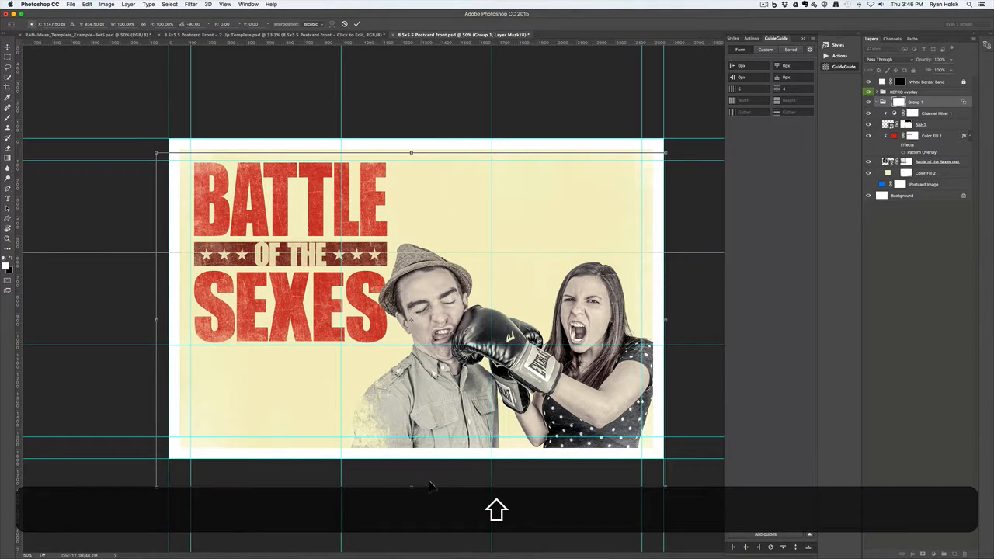
drag(430, 486, 433, 469)
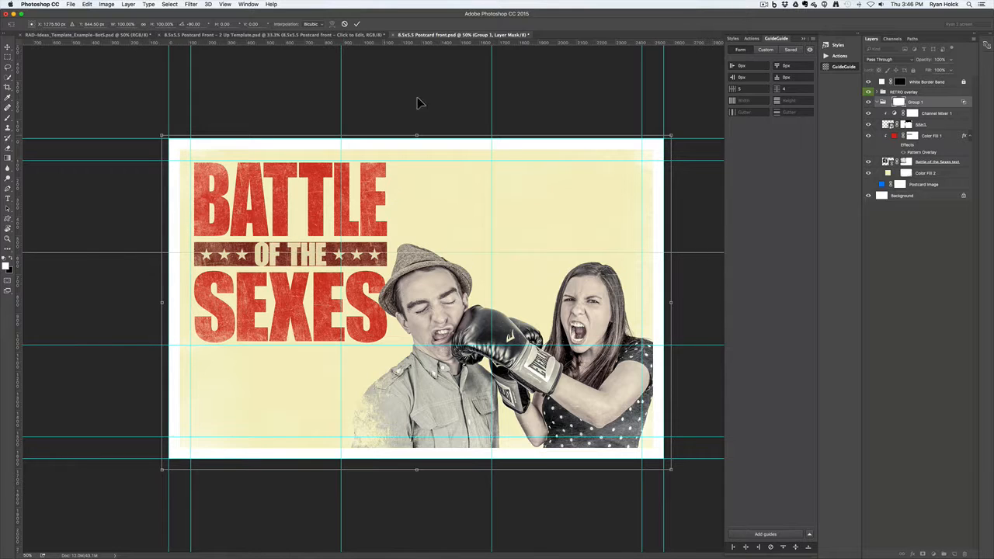
click(357, 25)
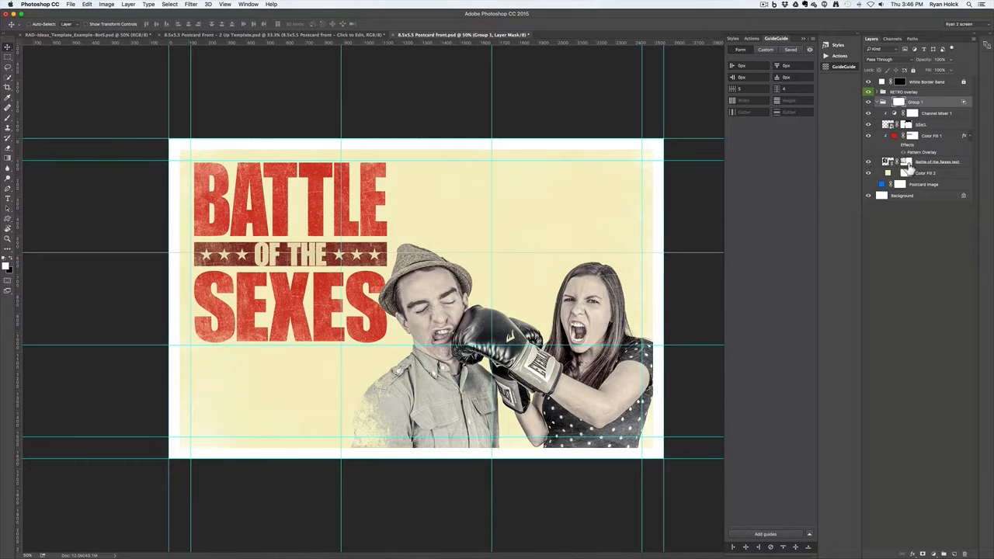
Nudge the BATTLE OF THE SEXES title right and up, and reposition the SSH1 boxing couple photo
click(947, 124)
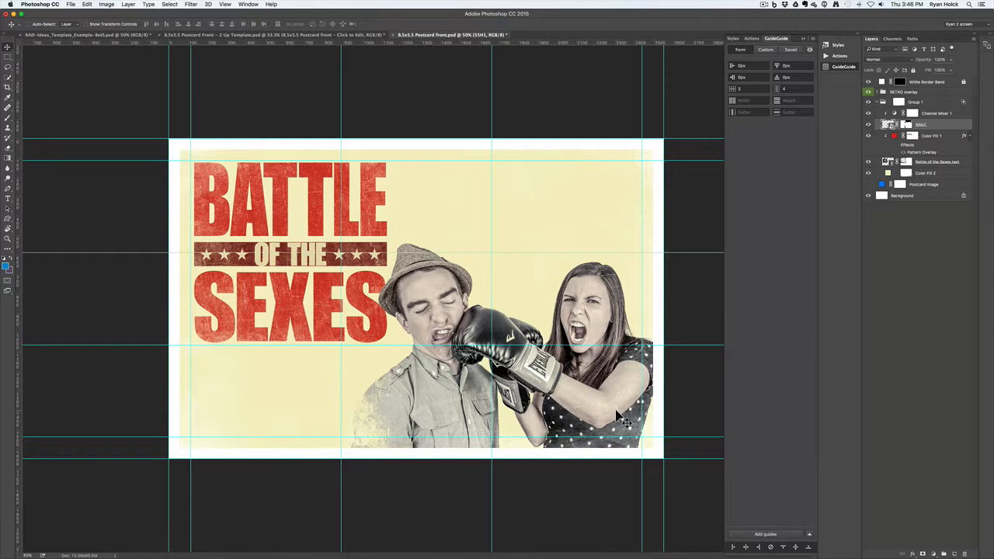
drag(616, 409, 606, 412)
drag(632, 371, 633, 371)
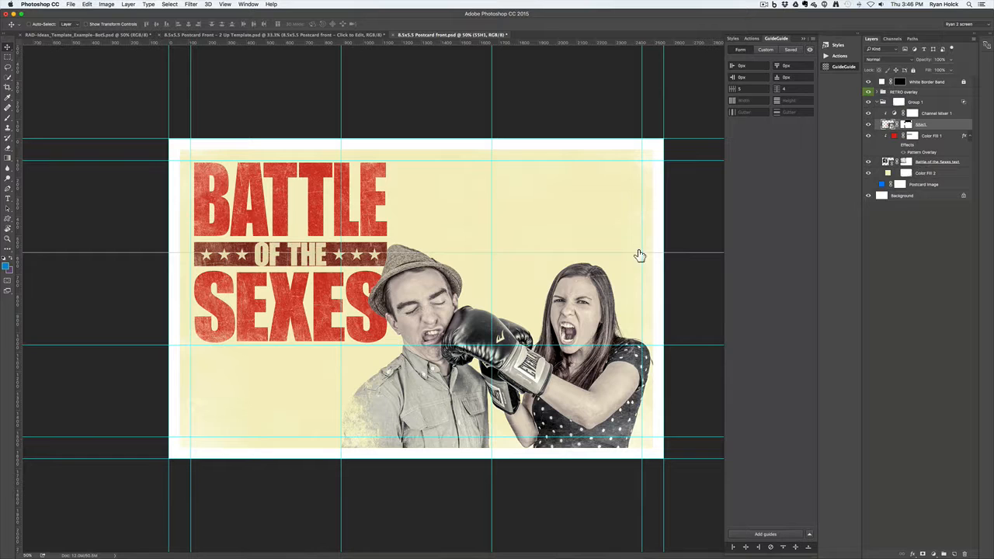
mouse_move(334, 359)
mouse_down()
mouse_move(320, 315)
mouse_move(321, 336)
mouse_move(338, 344)
mouse_up()
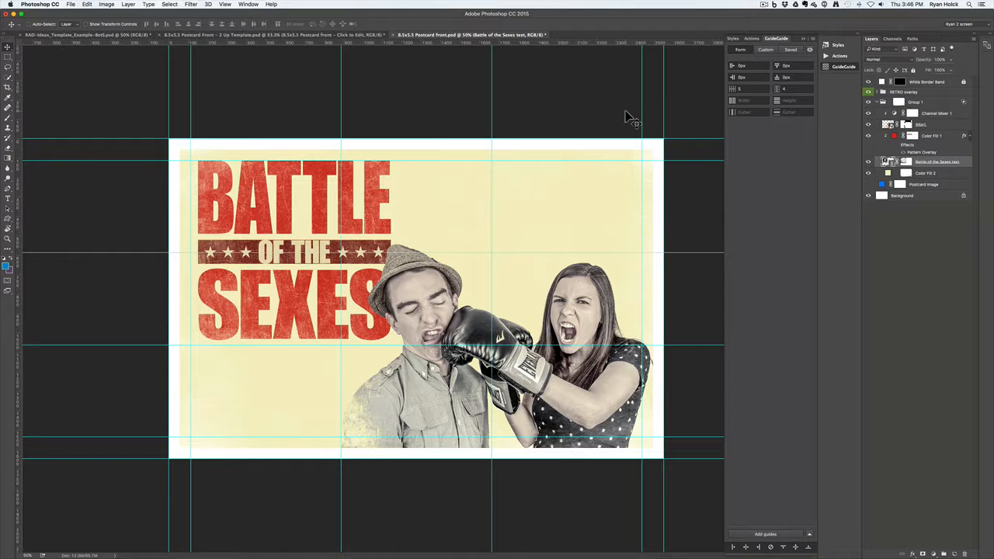
right_click(615, 383)
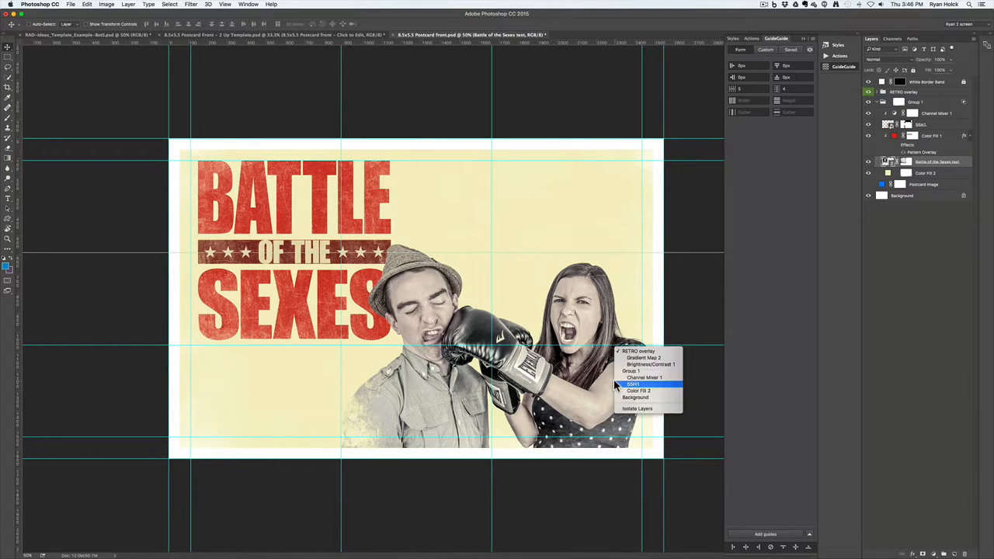
click(614, 384)
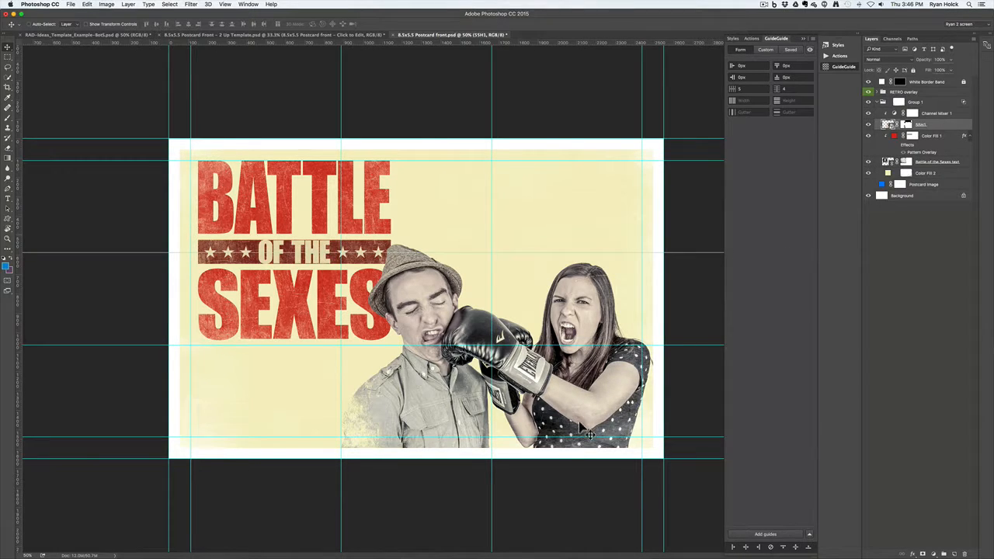
mouse_move(582, 406)
mouse_down()
mouse_move(593, 397)
mouse_move(587, 411)
mouse_move(598, 407)
mouse_up()
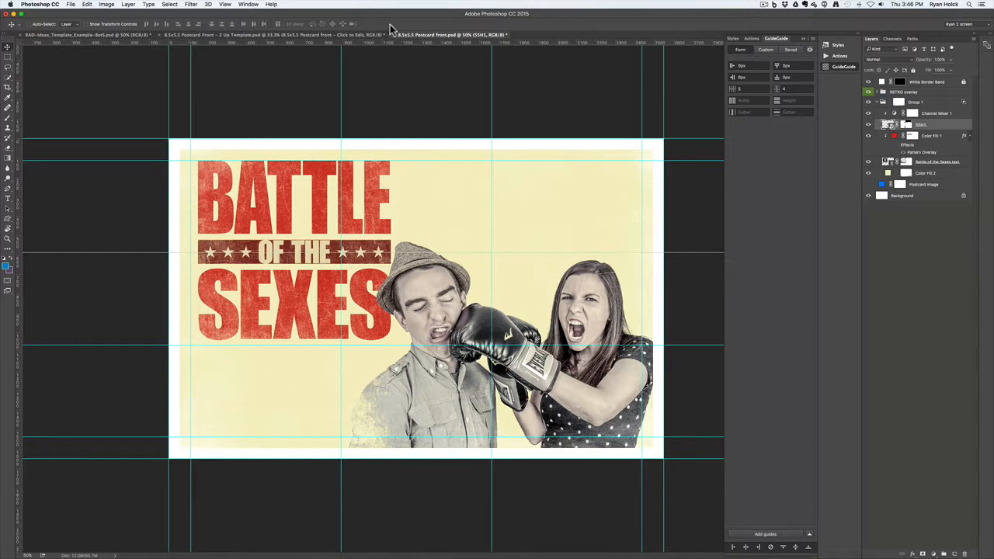
Save the postcard front, check the updated 2-Up template, then return to the postcard front
click(71, 5)
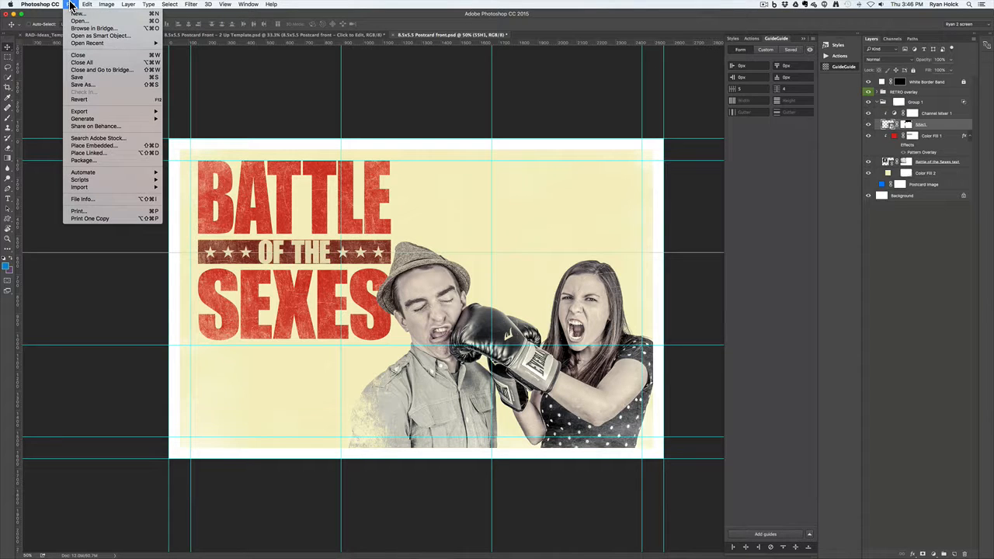
click(78, 76)
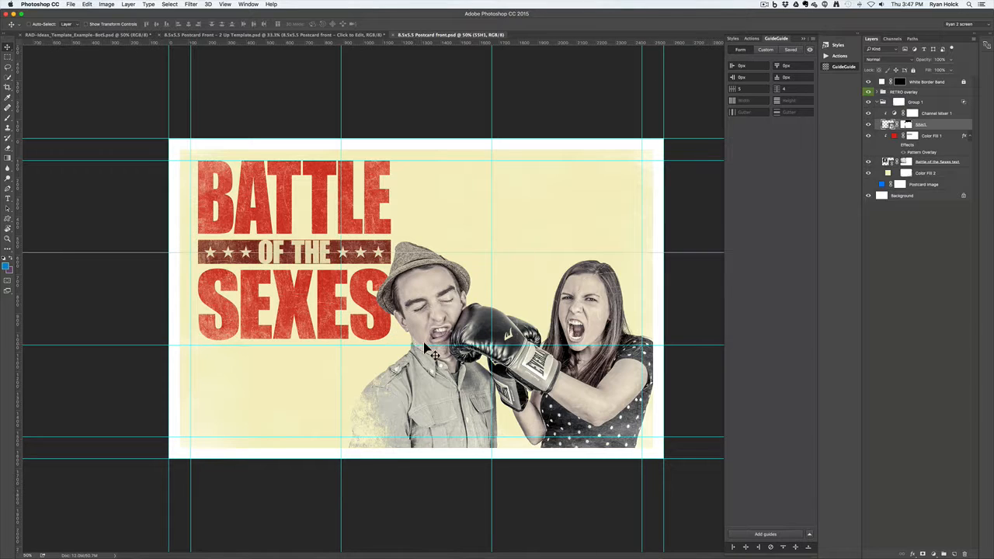
click(279, 37)
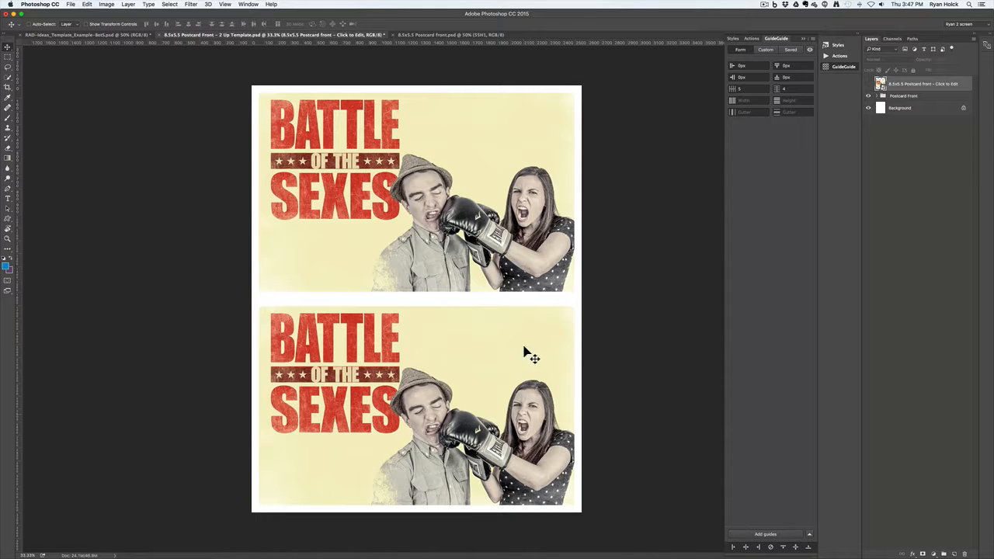
key(super+semicolon)
key(super+semicolon)
click(81, 35)
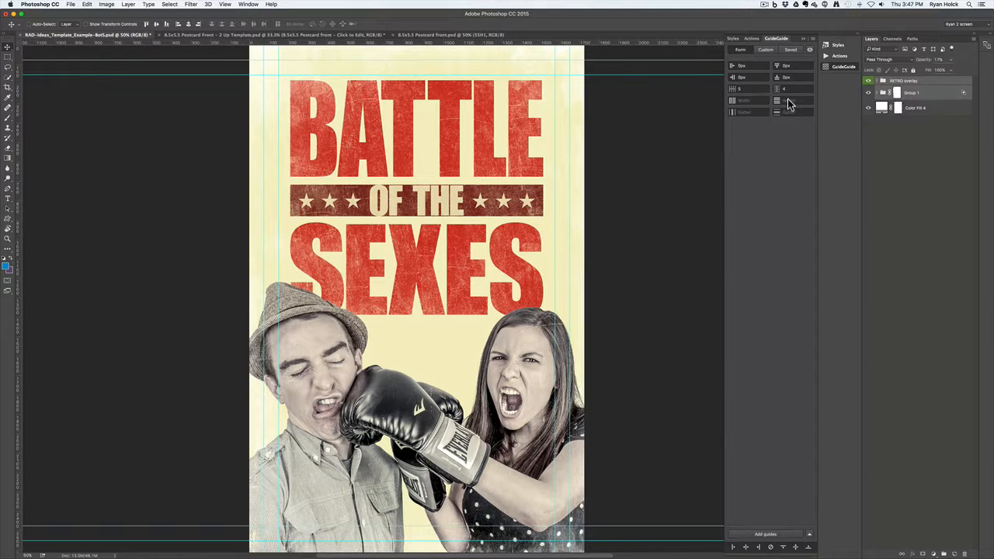
click(465, 35)
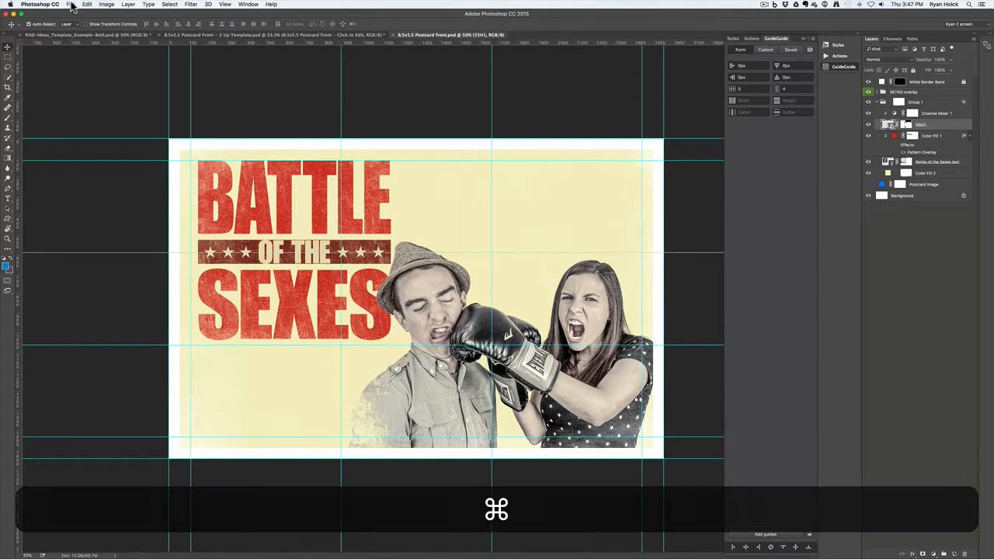
In Finder, expand RAD-Ideas_Email Templates and open Email Header Template.psd in Photoshop
key(super+Tab)
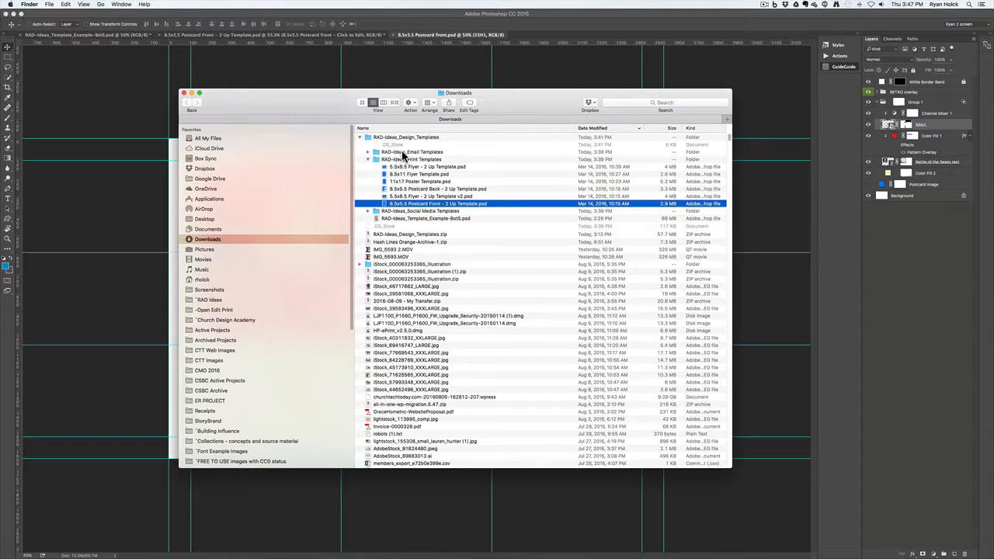
click(368, 152)
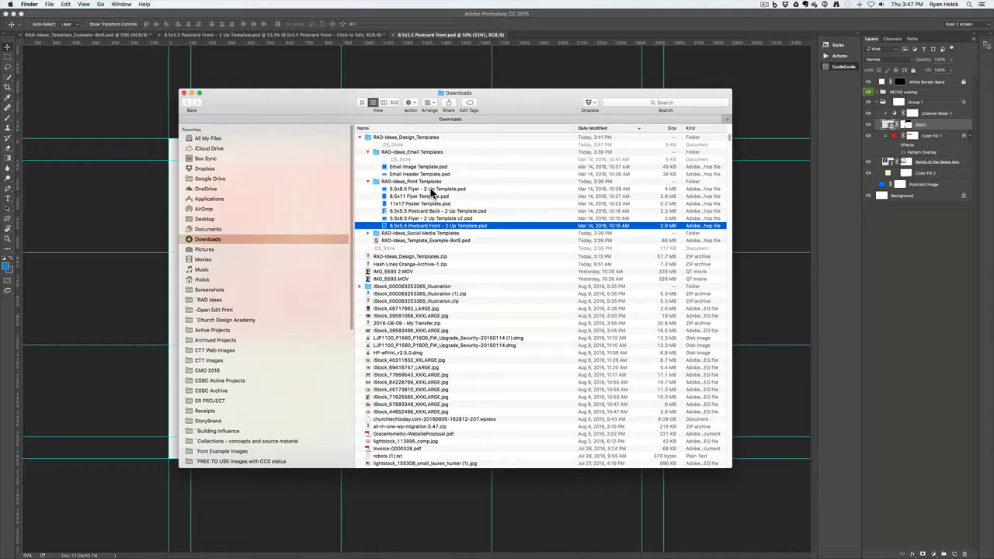
click(431, 174)
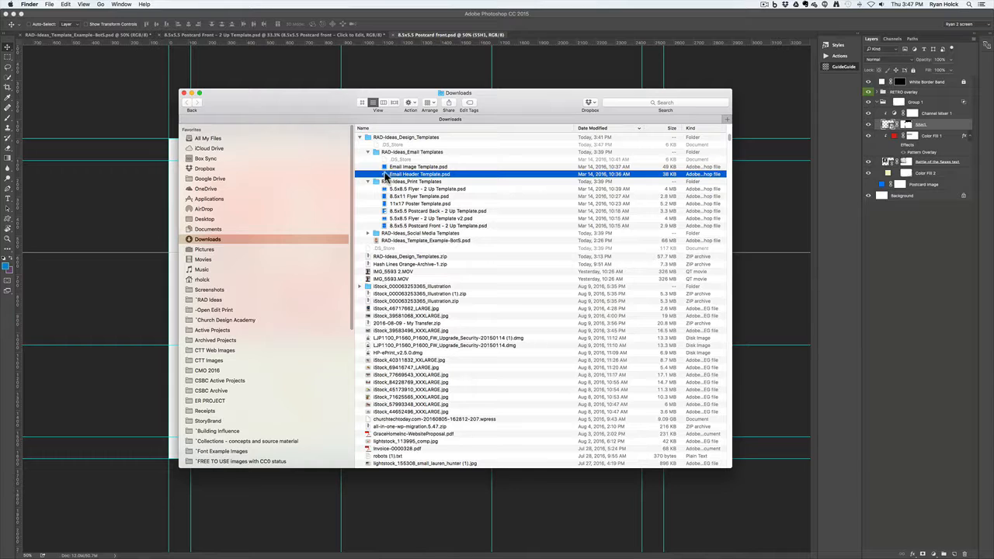
double_click(386, 175)
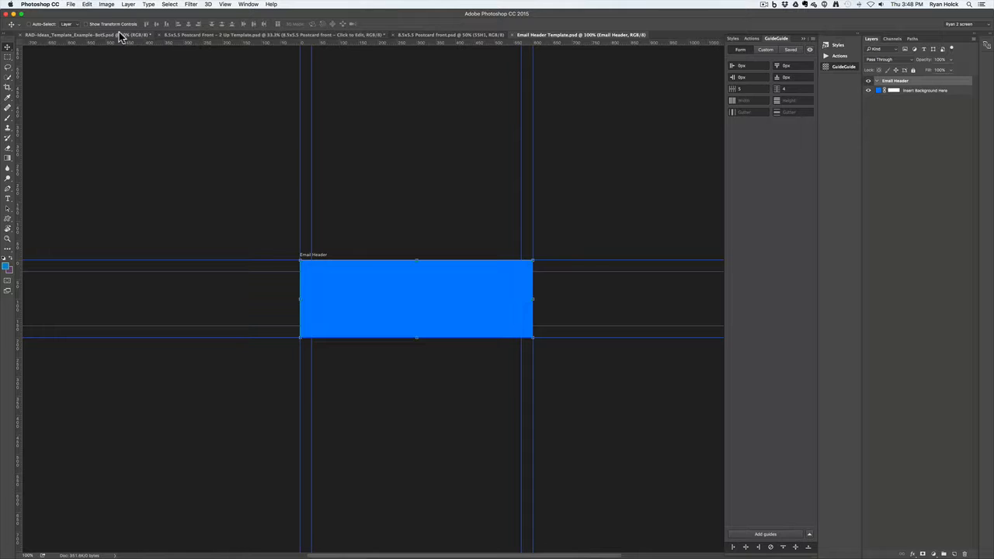
Duplicate the poster's design groups into Email Header Template.psd
click(148, 36)
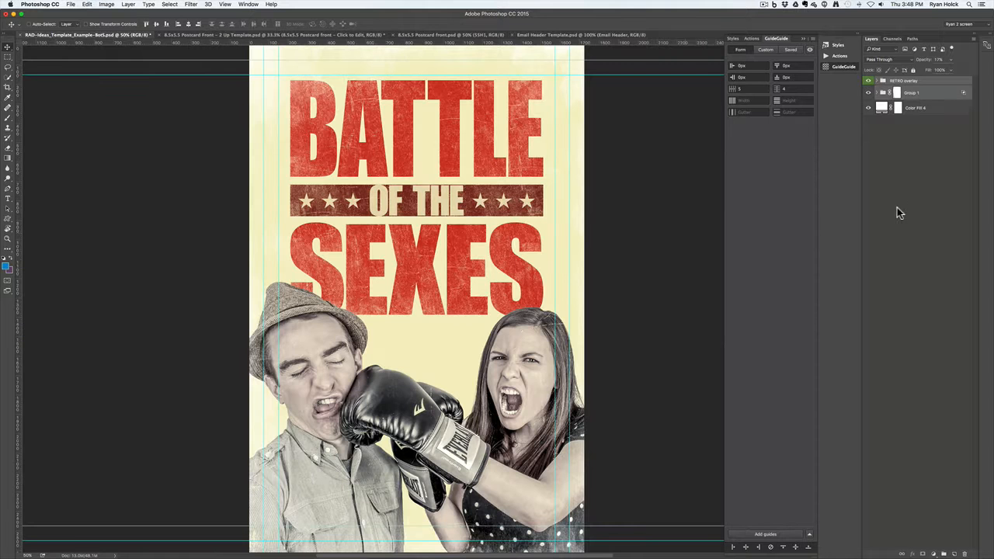
right_click(930, 95)
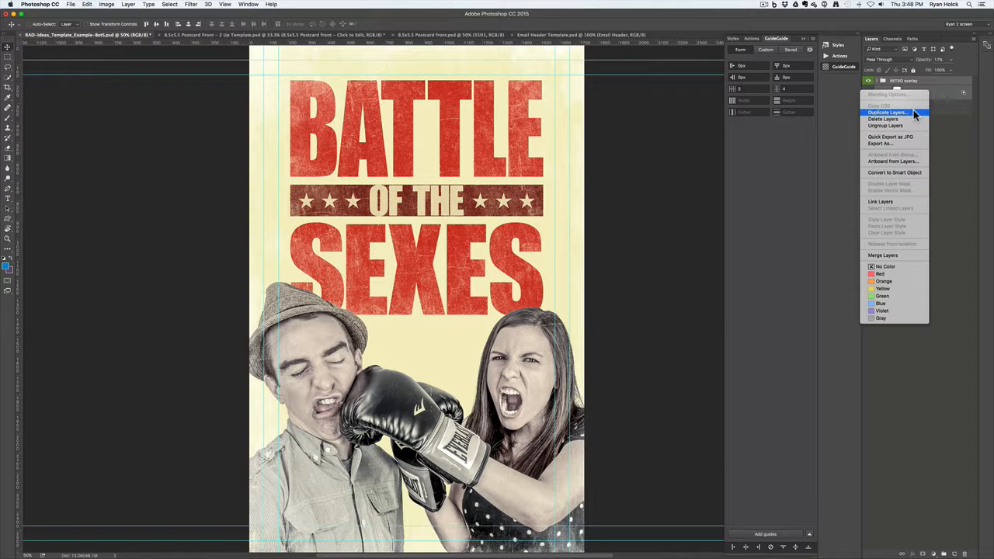
click(913, 112)
click(536, 281)
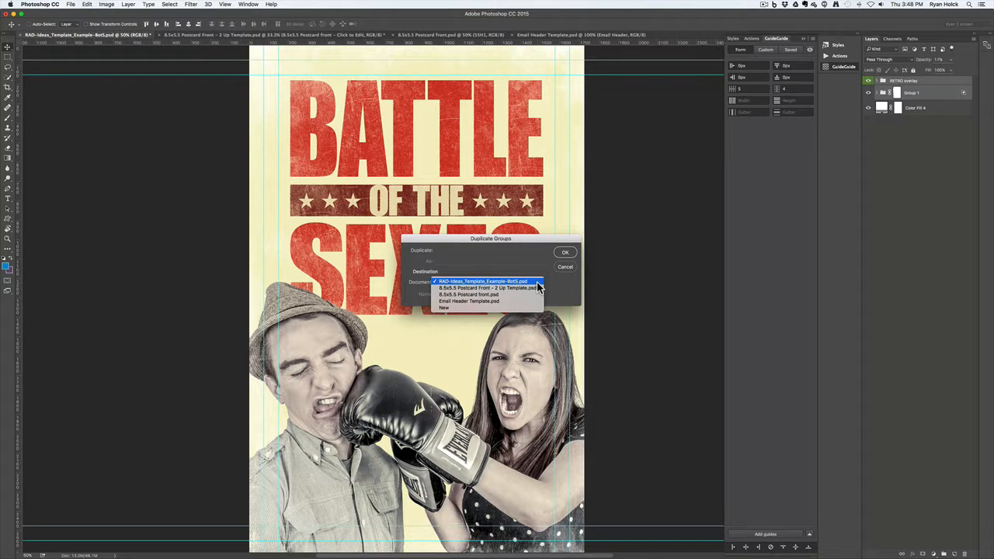
click(533, 298)
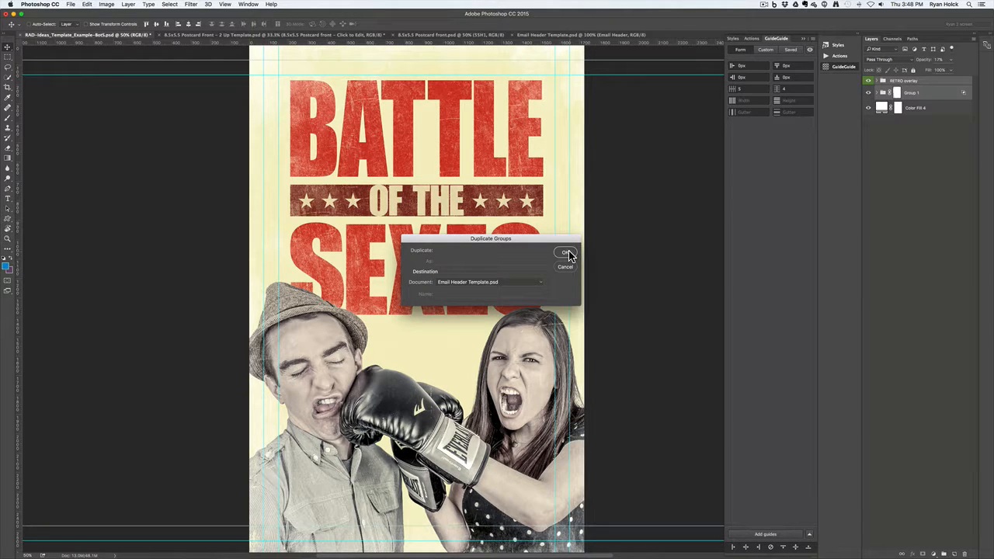
click(566, 252)
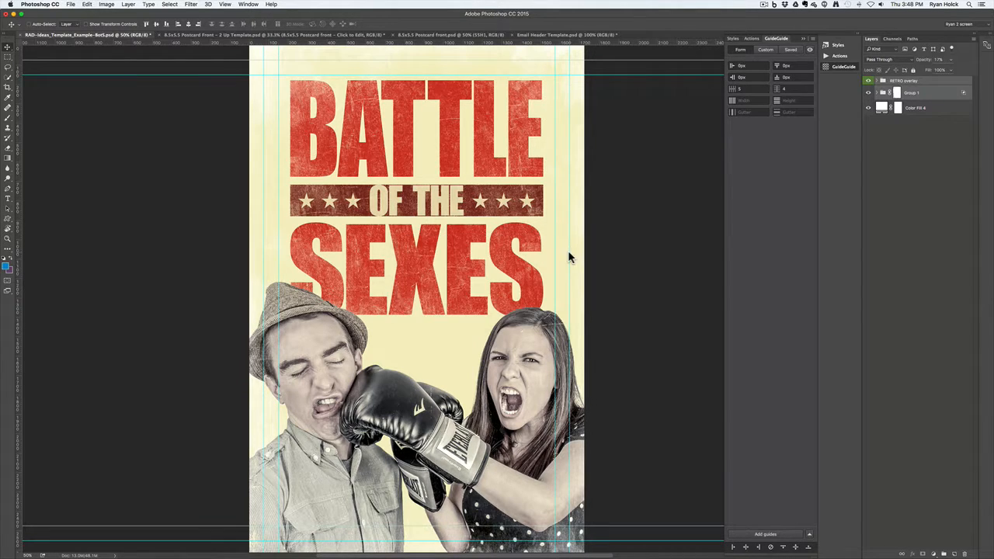
Hide the Insert Background Here placeholder and nest the RETRO overlay and Group 1 inside the Email Header artboard
click(541, 36)
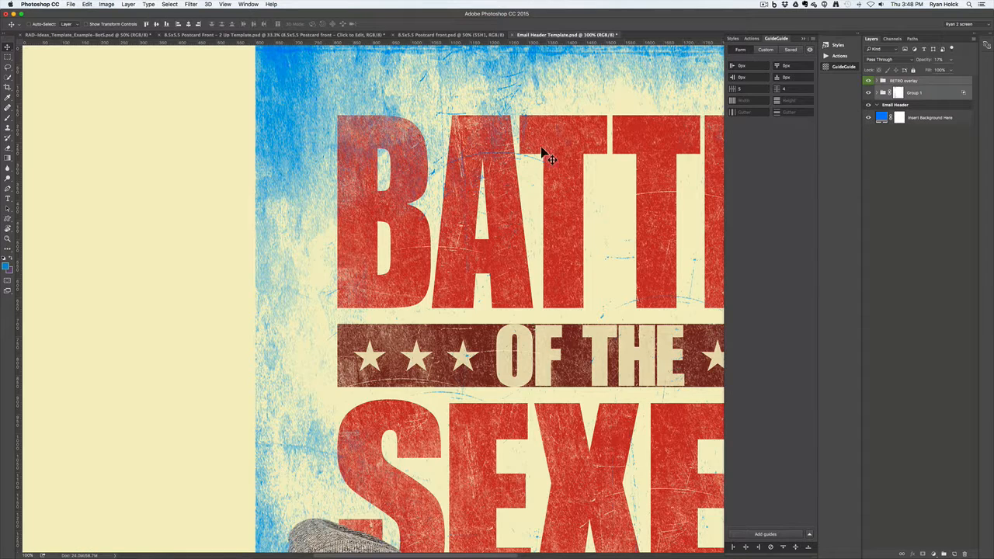
click(869, 118)
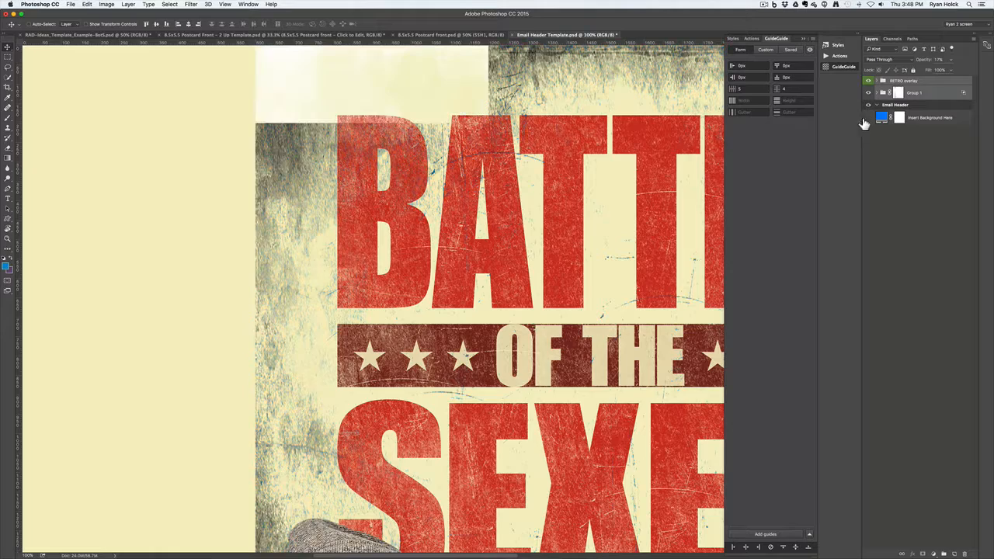
key(super)
key(super+minus)
key(super+minus)
key(super+minus)
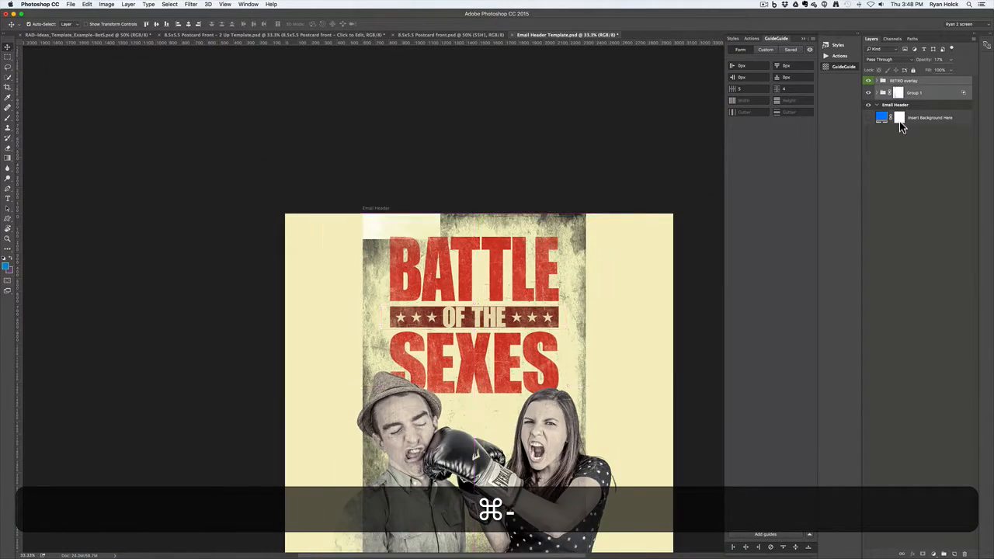
key(super+minus)
key(super+minus)
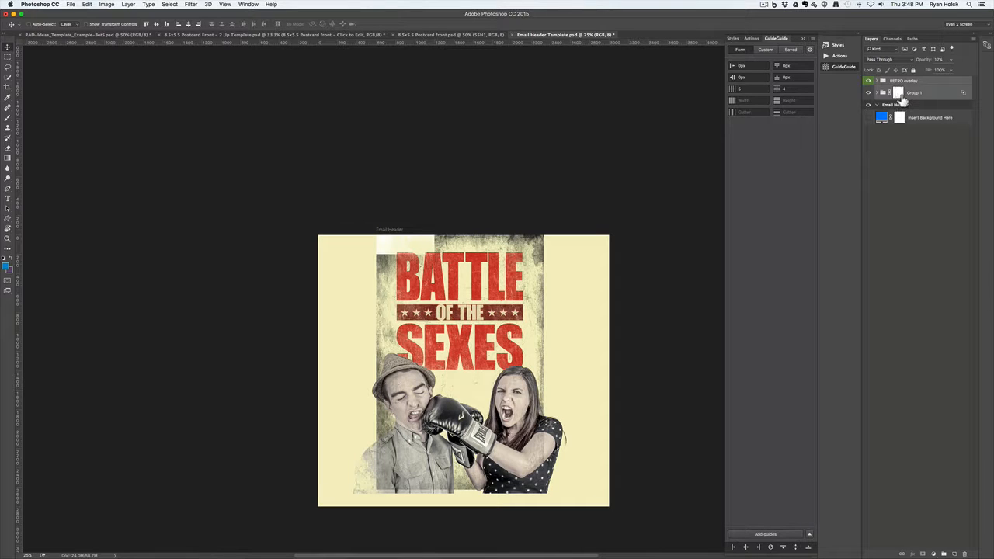
drag(885, 95, 887, 105)
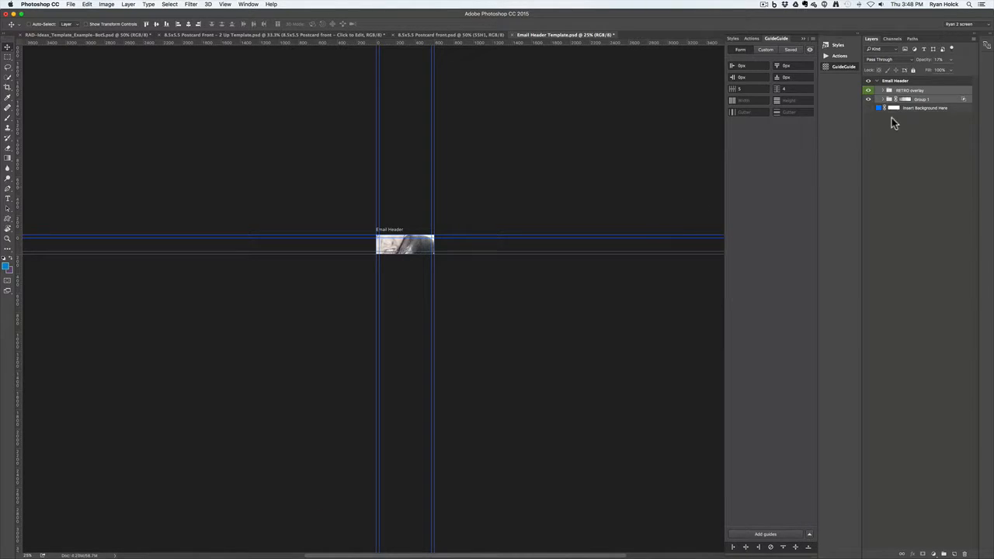
key(super+equal)
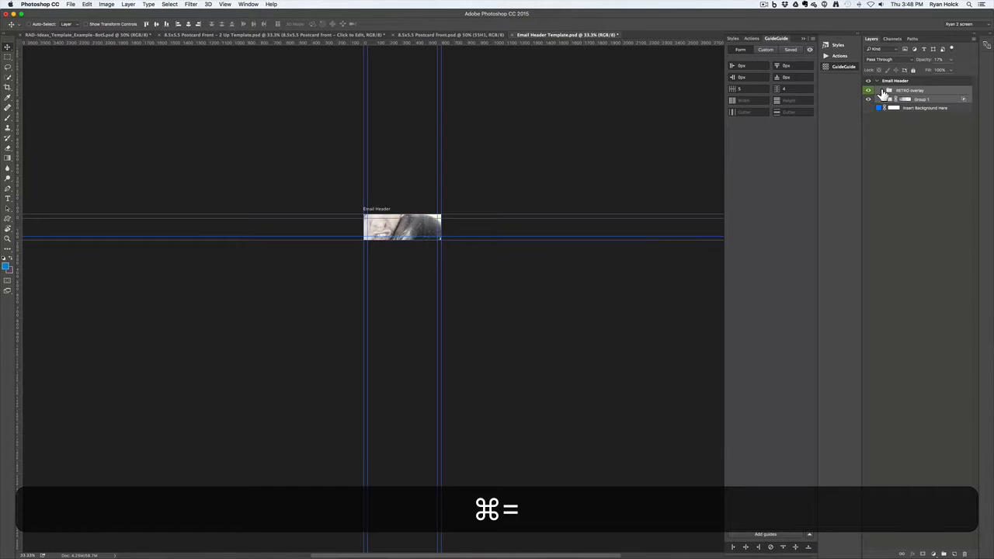
drag(888, 96, 884, 82)
key(super+minus)
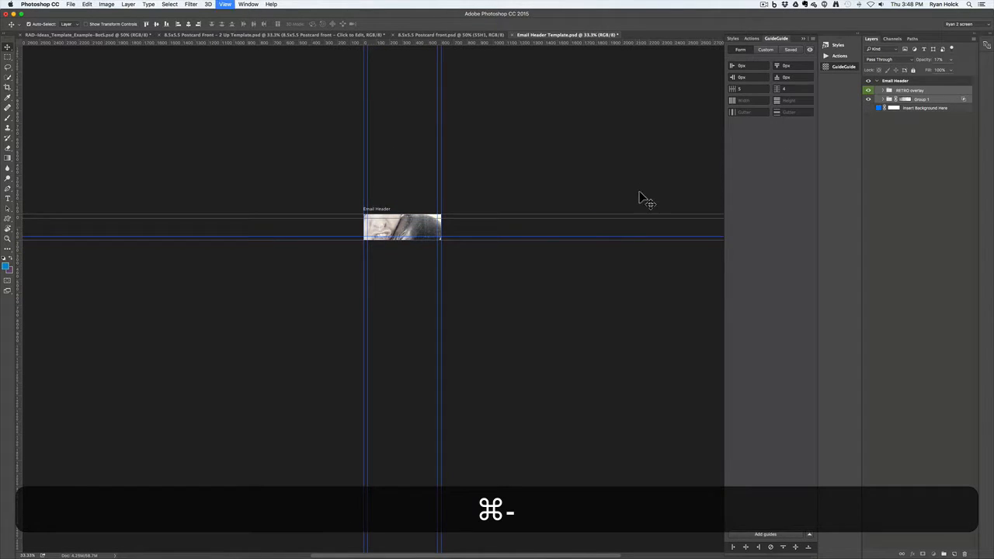
click(92, 4)
click(537, 205)
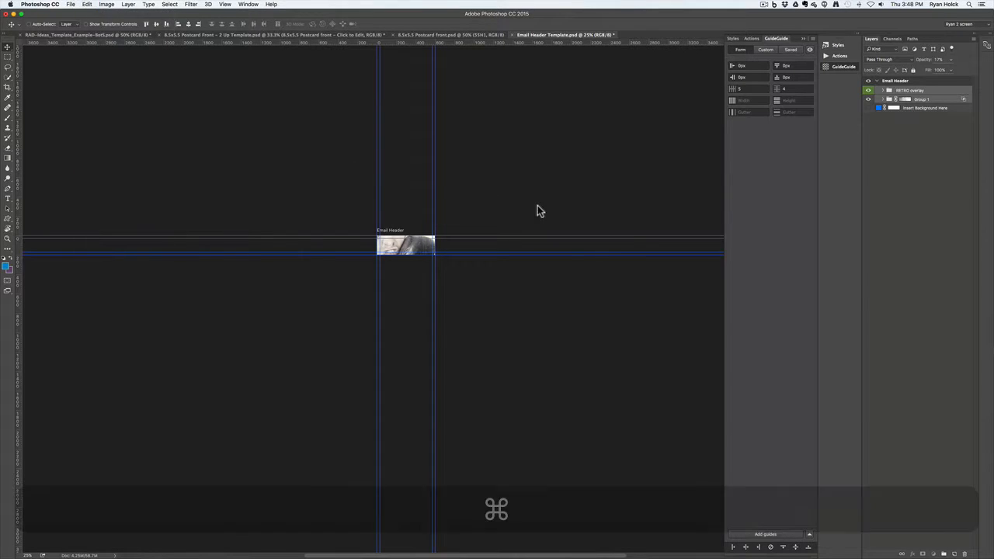
Scale the poster design to about 24.6% and position the boxing couple inside the Email Header strip
key(super+t)
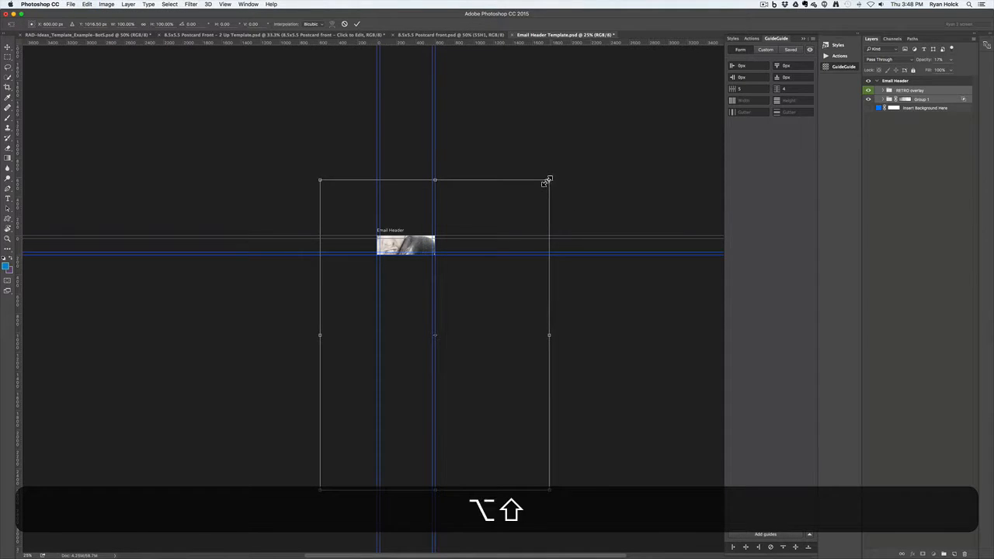
drag(547, 178, 461, 266)
drag(460, 359, 435, 304)
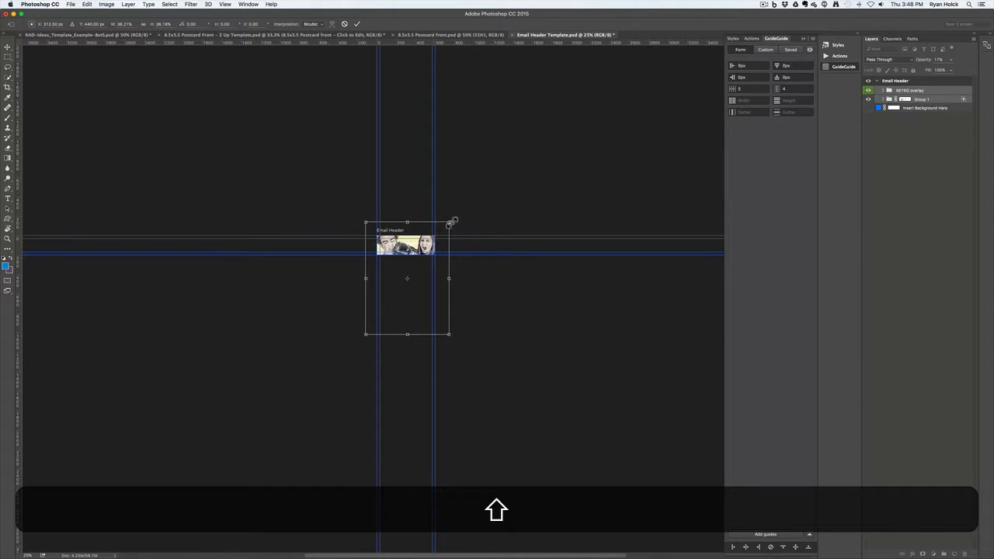
drag(449, 220, 435, 239)
key(alt+shift+super+equal)
key(super+equal)
key(super+equal)
key(super+equal)
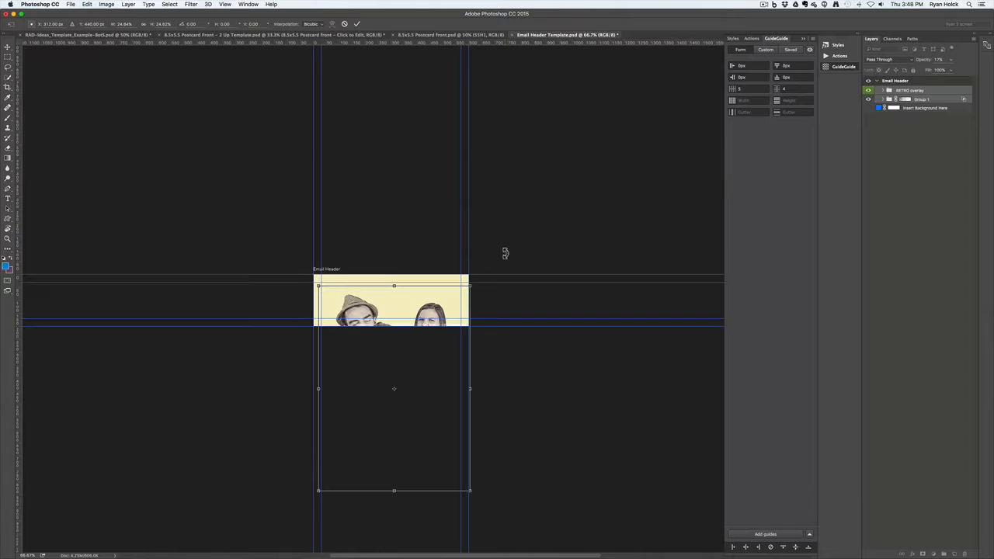
drag(432, 378, 457, 348)
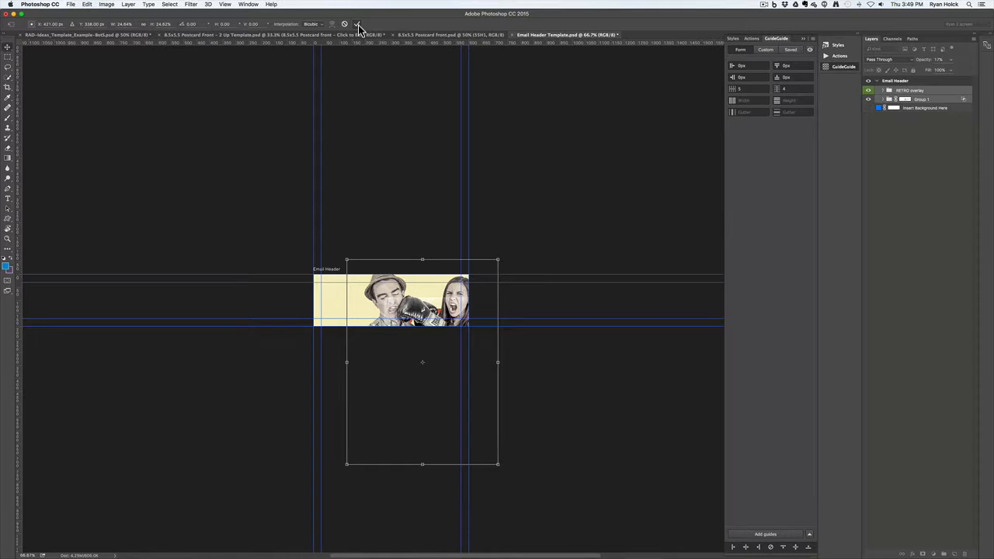
click(358, 25)
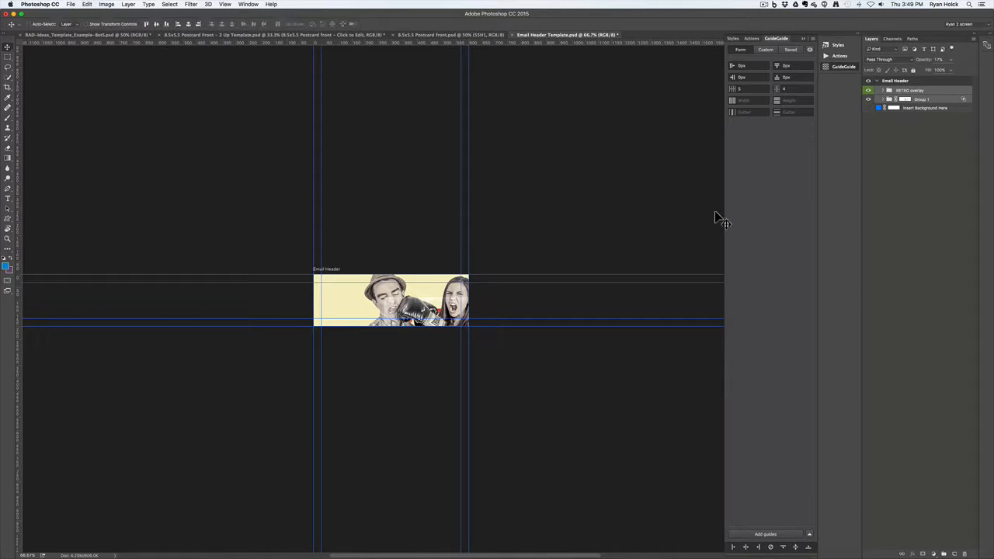
Move the BATTLE OF THE SEXES title to the header's left side and begin scaling it proportionally
click(885, 100)
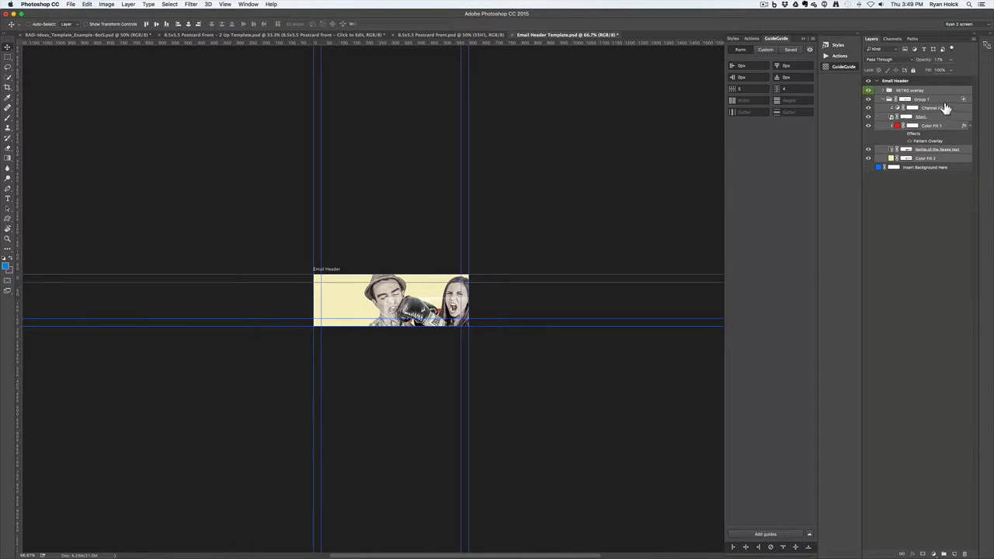
click(936, 151)
drag(424, 337, 341, 301)
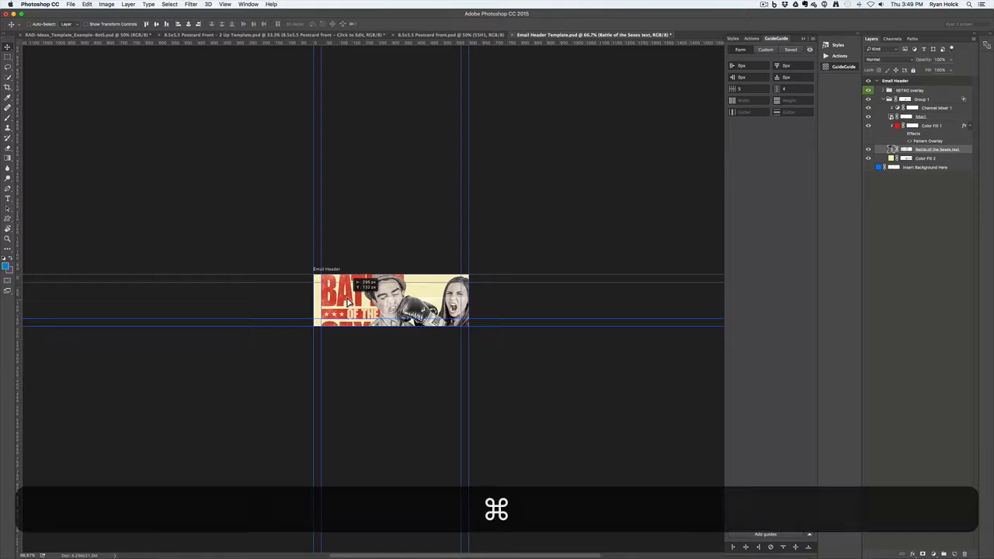
key(super+t)
drag(406, 273, 385, 289)
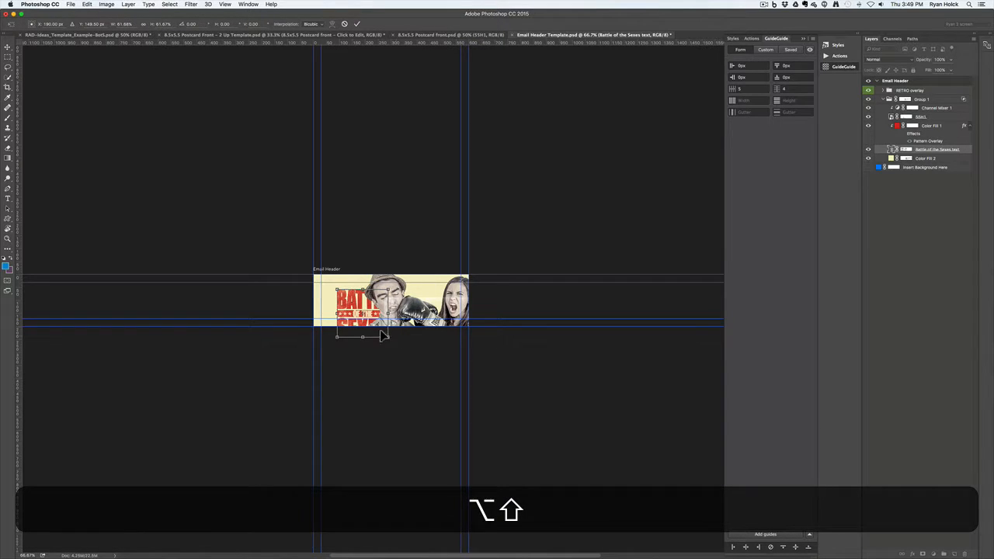
click(143, 24)
drag(358, 320, 351, 312)
Shrink the title to about 53.5%, nudge it into place at the left edge, and commit
key(shift)
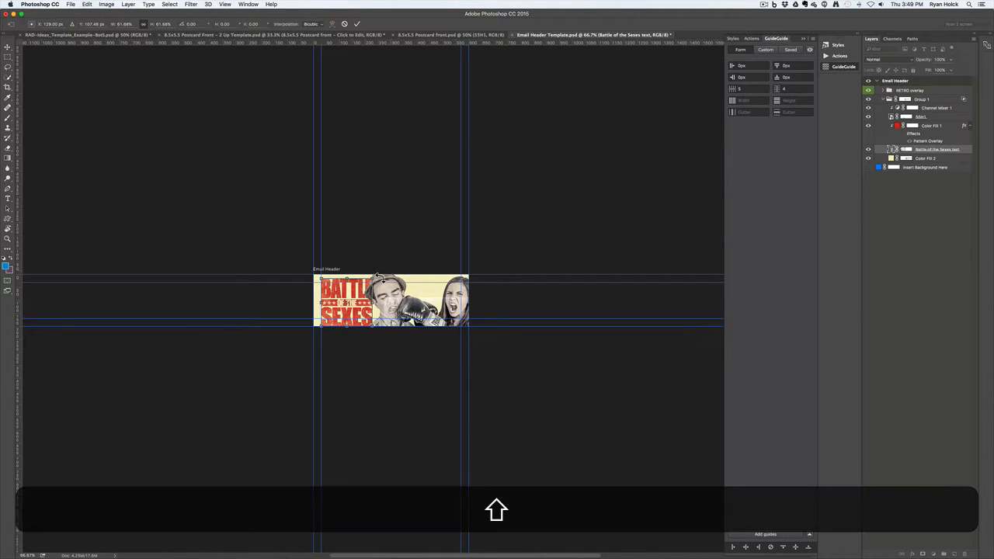
drag(376, 277, 361, 304)
key(Down)
key(Down)
key(Down)
key(Down)
key(Down)
key(Down)
key(Down)
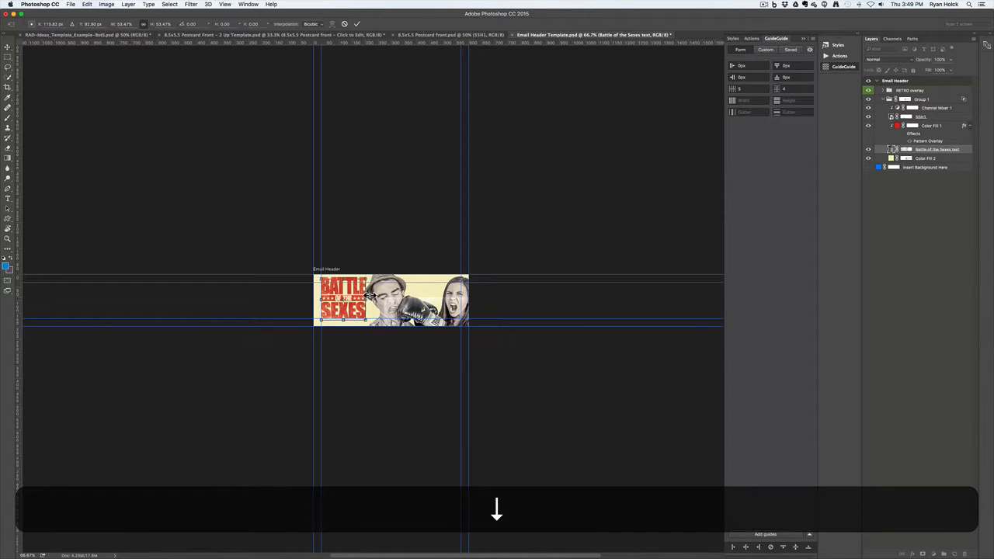
key(Down)
key(Up)
key(Up)
key(Up)
key(Up)
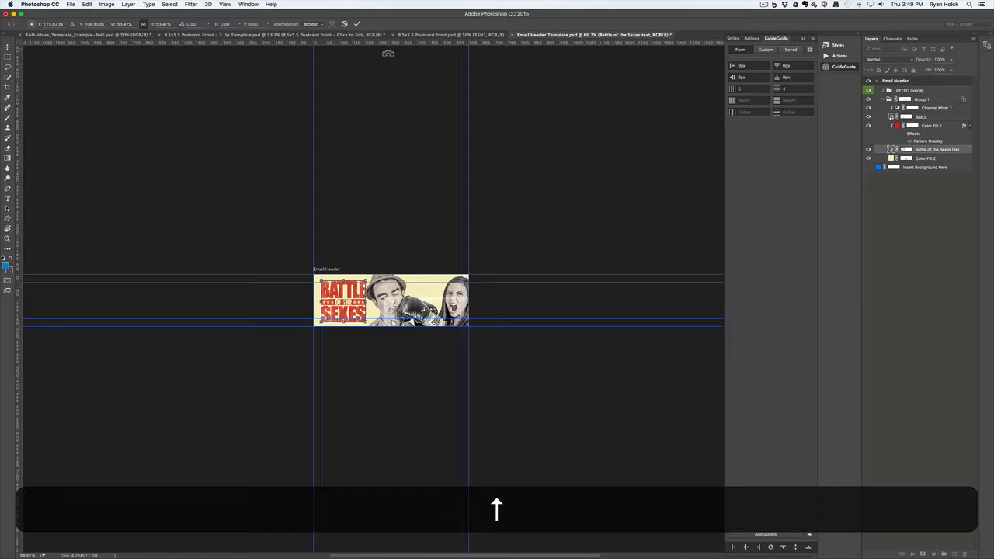
key(Up)
key(Up)
key(Left)
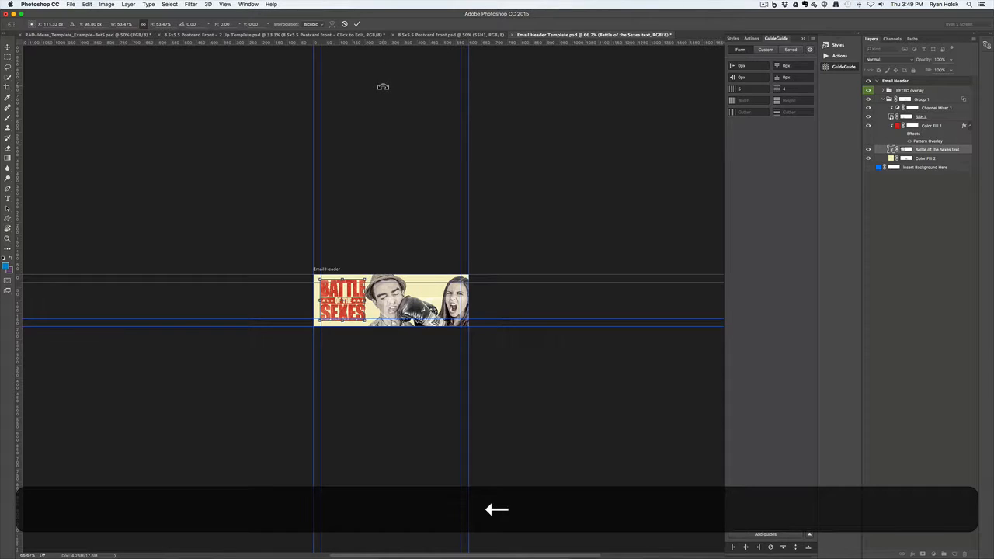
key(Left)
key(Left)
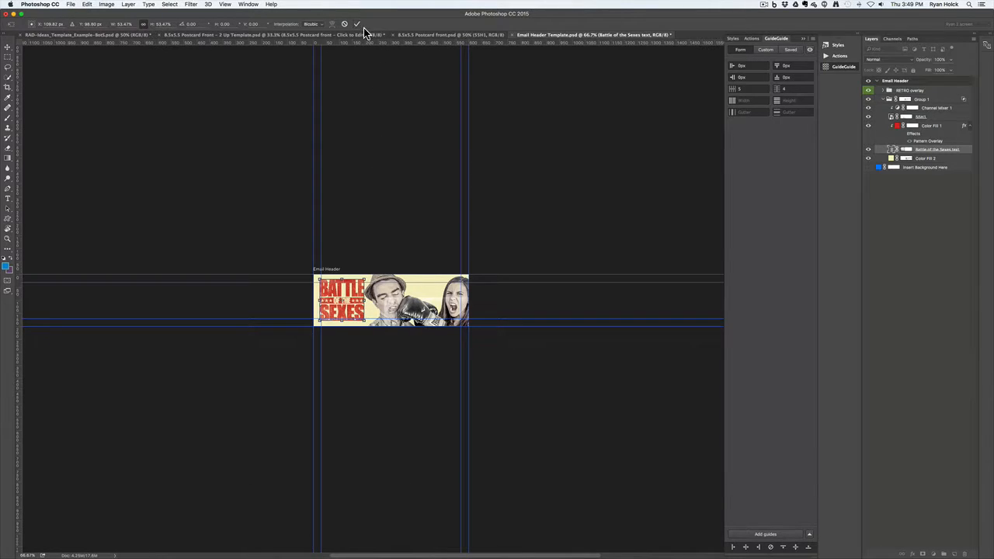
key(Left)
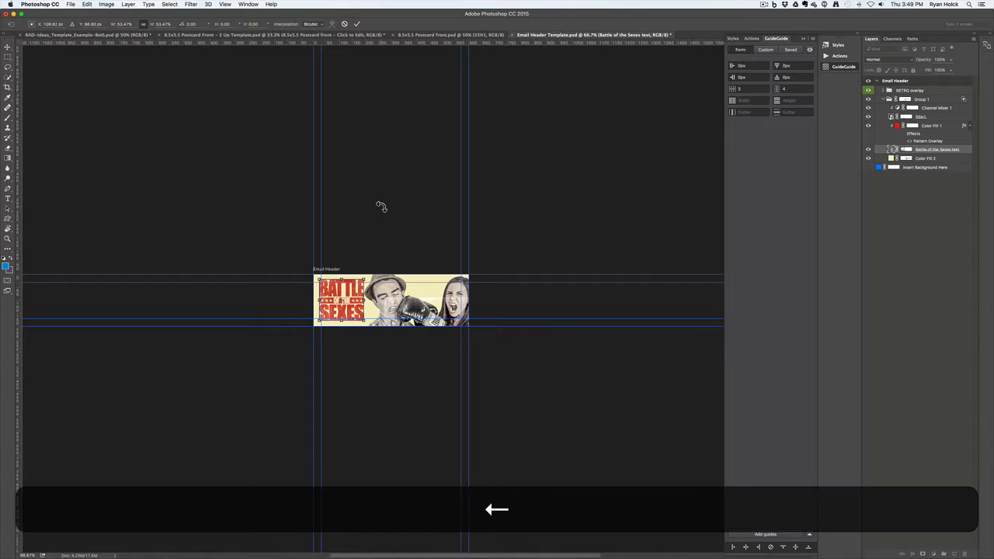
click(357, 24)
Select the SSH1 photo layer
right_click(418, 321)
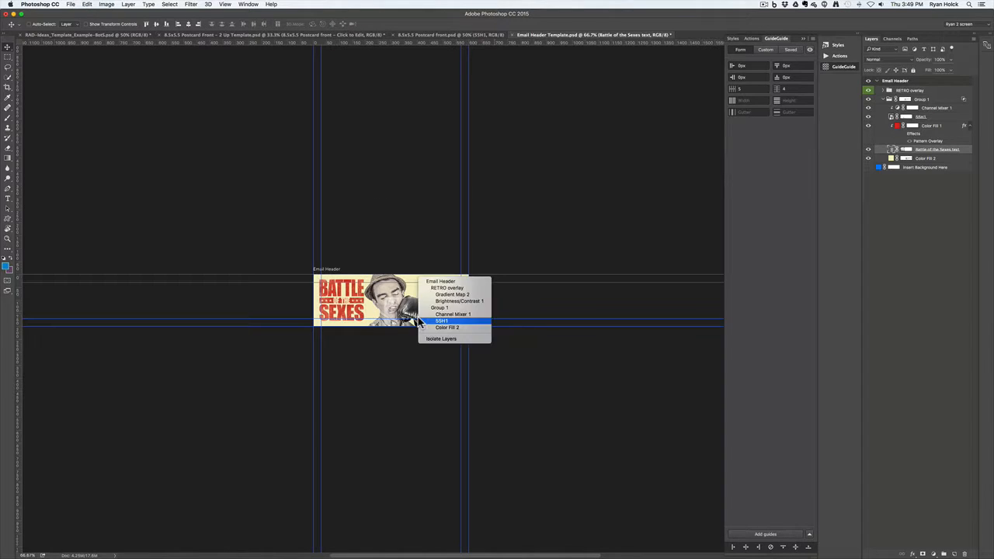
click(868, 154)
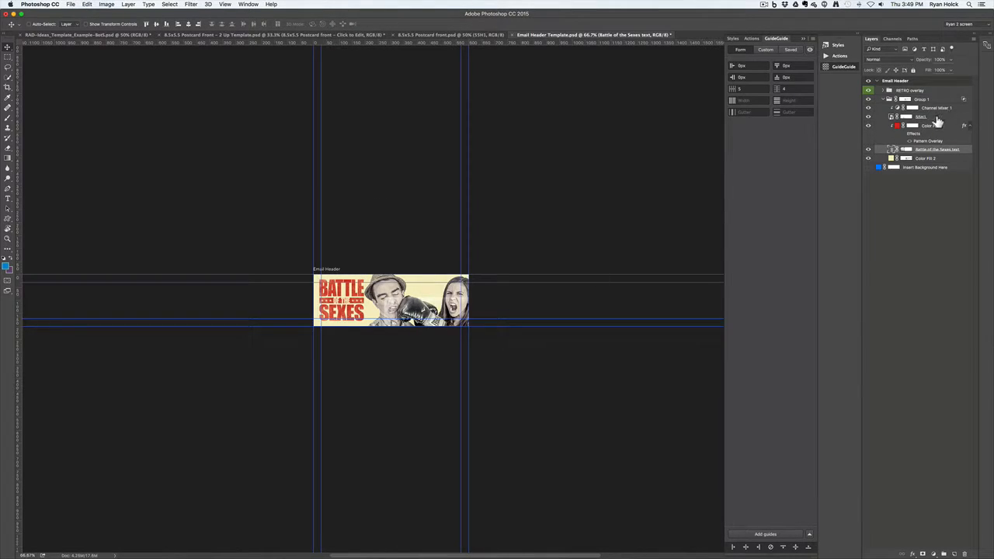
click(937, 119)
Shrink the SSH1 photo to about 80% and shift it slightly up and left beside the title
key(super+t)
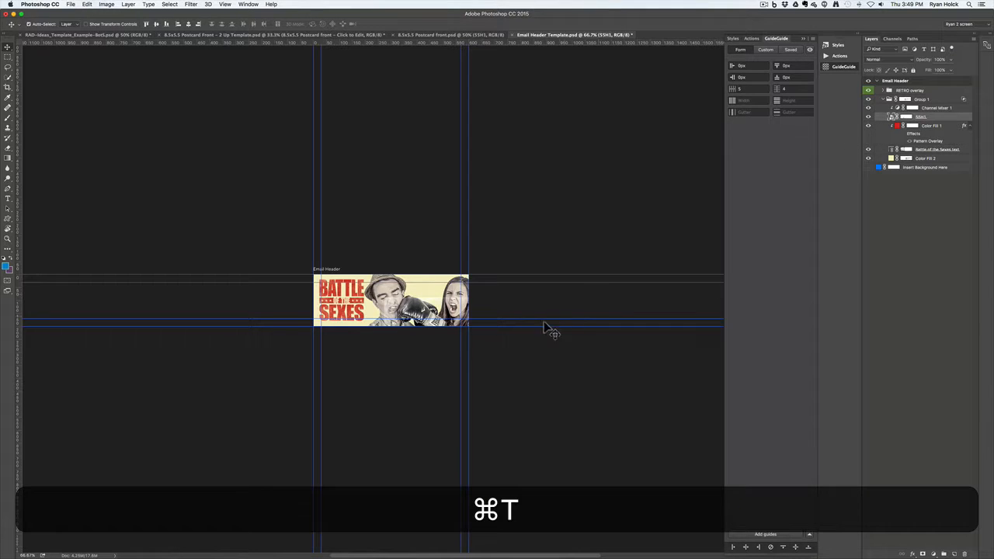
drag(499, 260, 482, 270)
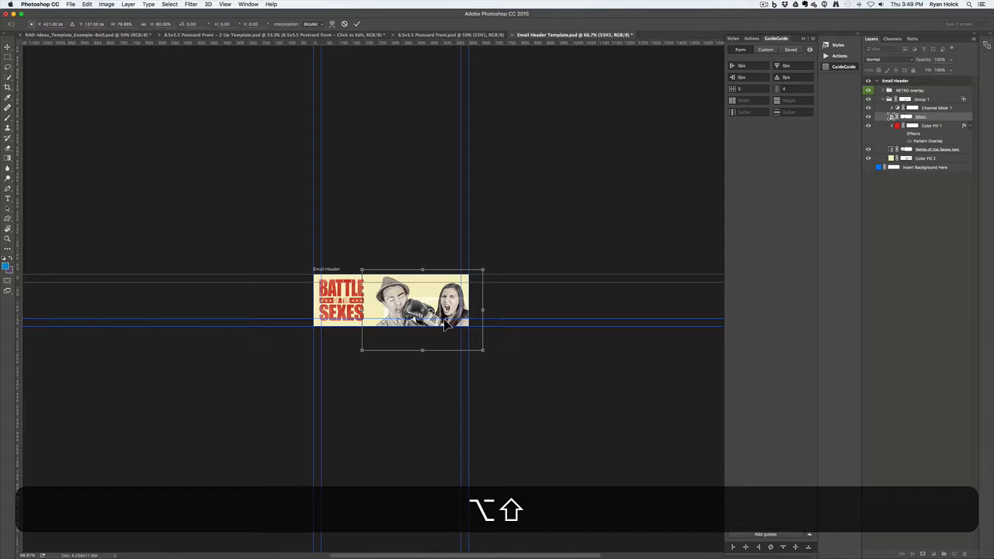
drag(446, 324, 441, 309)
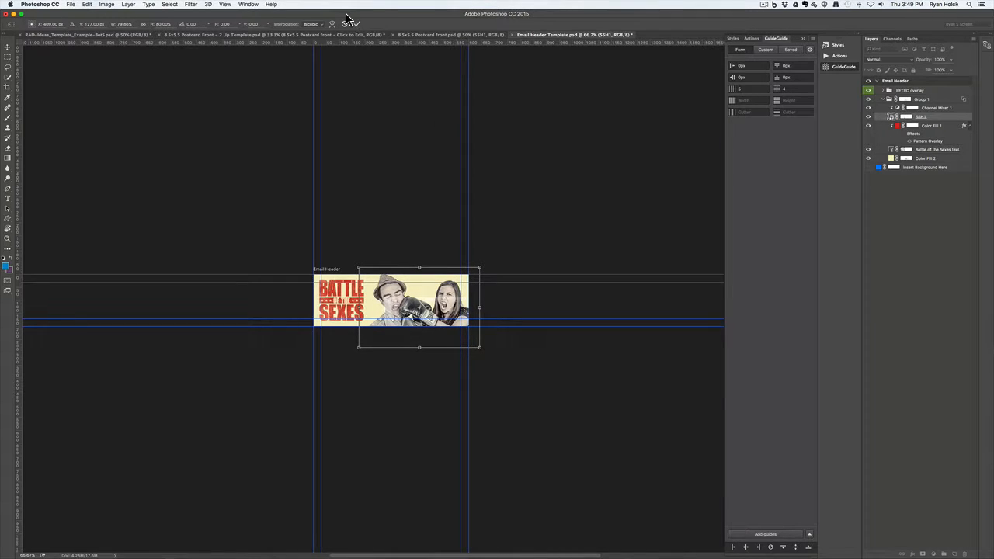
click(357, 23)
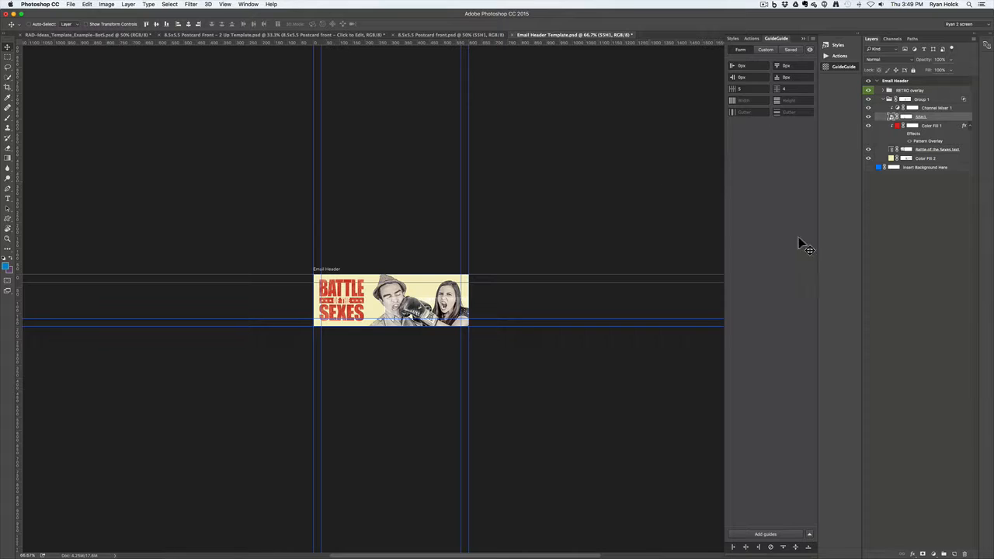
Select and reposition the Color Fill 2 layer mask
click(904, 159)
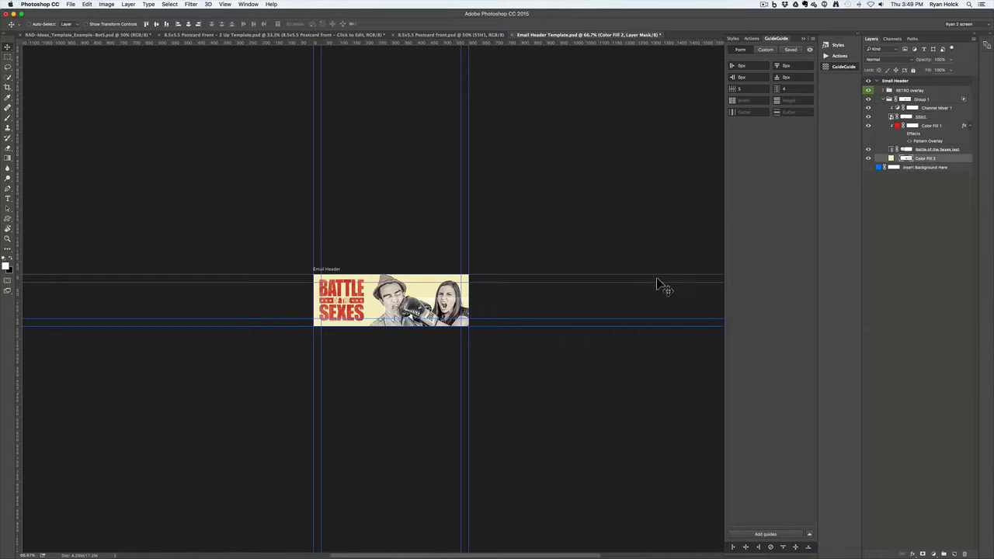
drag(418, 284, 380, 273)
key(shift)
Rotate Group 1's layer mask to -90° and move it over the wide email header strip
click(905, 101)
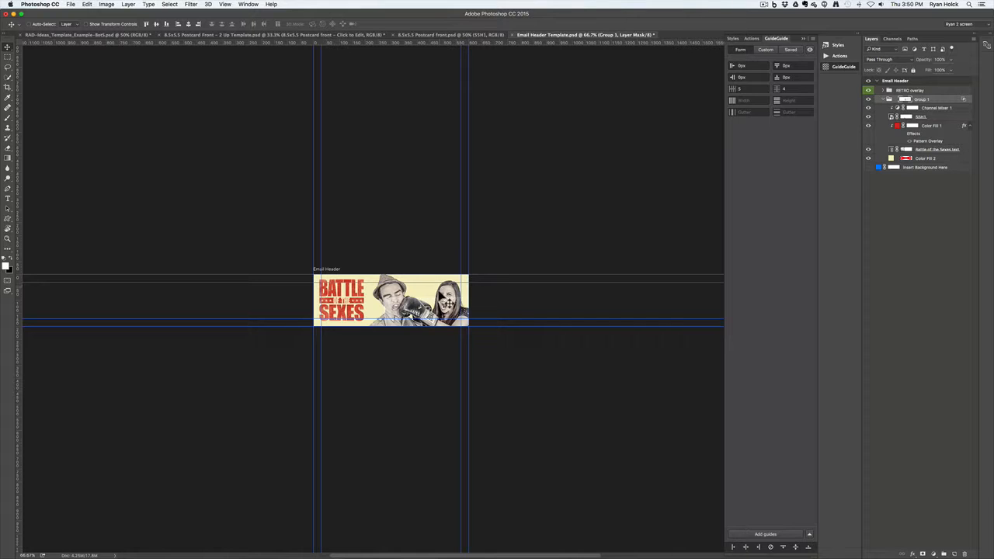
drag(399, 289, 374, 287)
key(super+t)
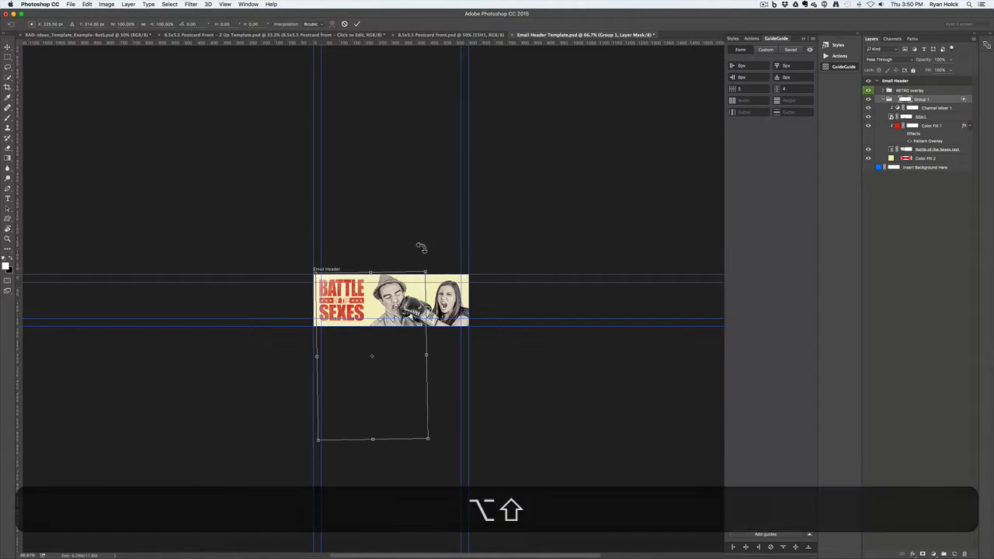
drag(421, 247, 301, 301)
drag(348, 388, 412, 334)
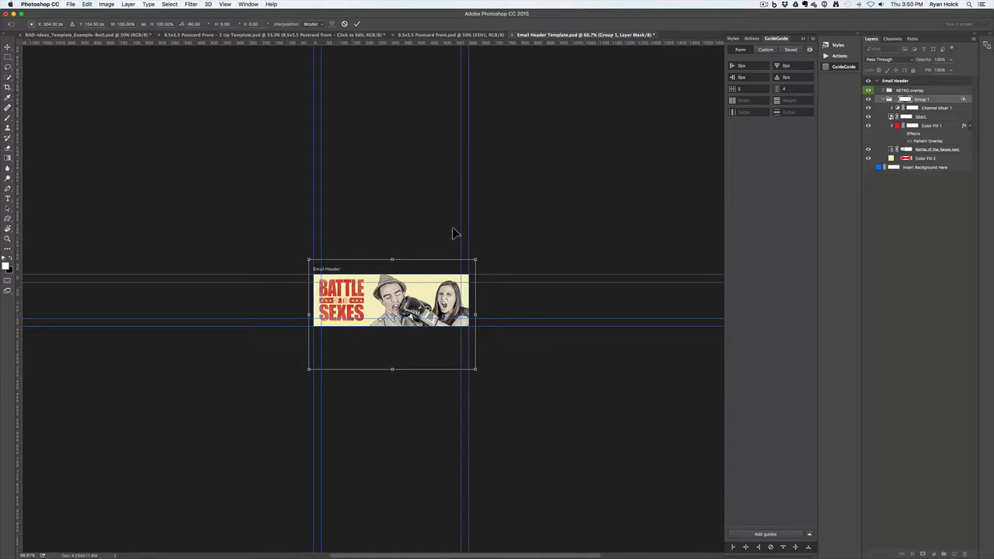
click(356, 25)
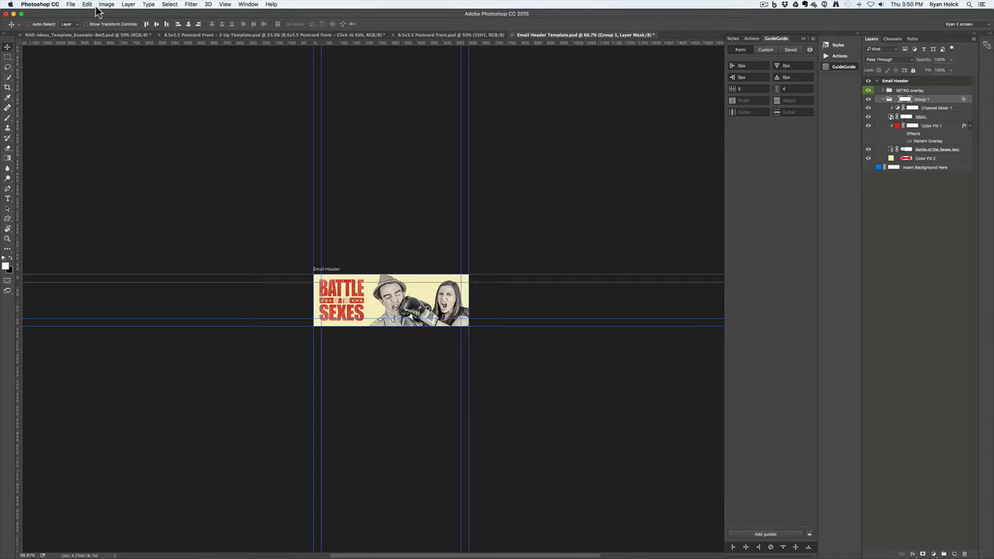
Save the email header as a JPEG copy named Email Header Template.jpg
click(70, 4)
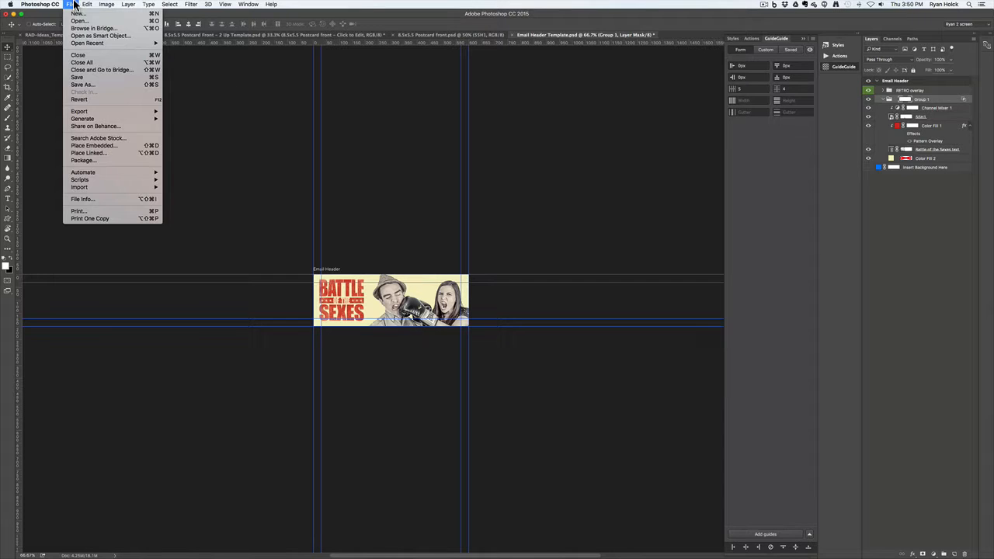
click(92, 84)
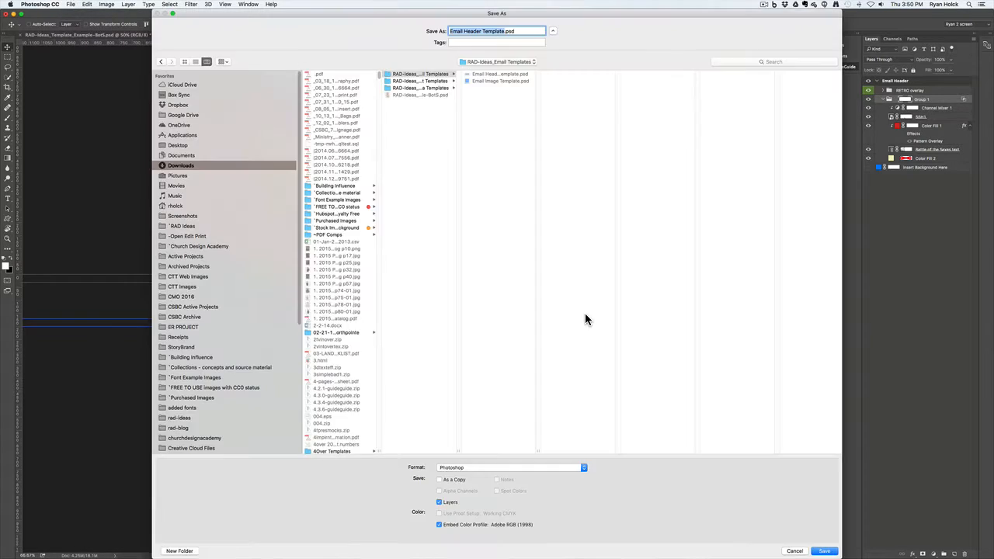
click(548, 468)
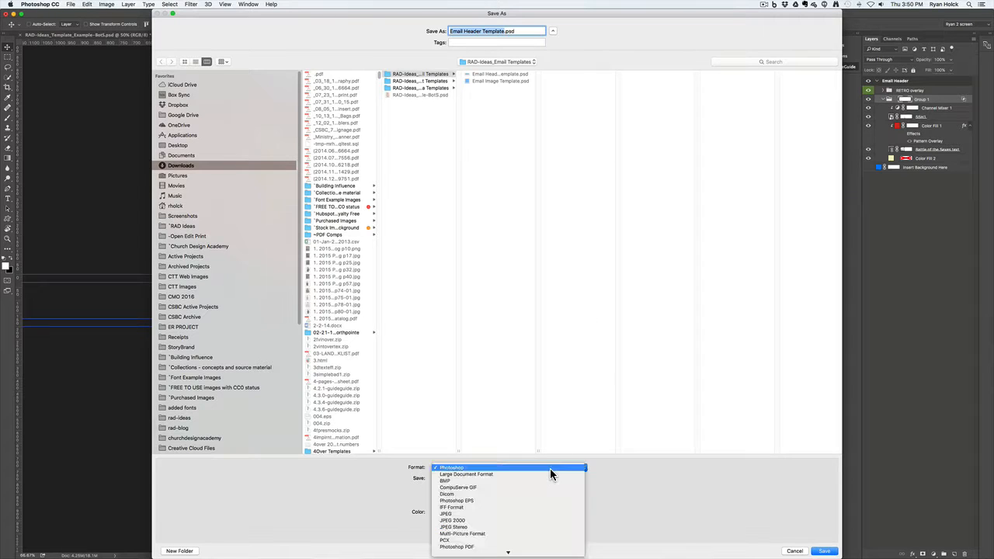
click(546, 514)
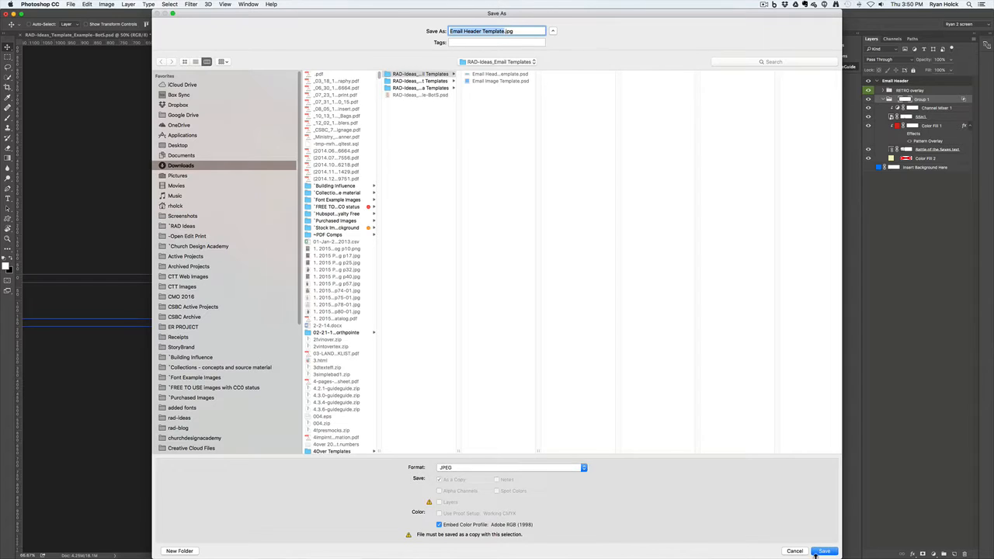
click(827, 552)
click(815, 552)
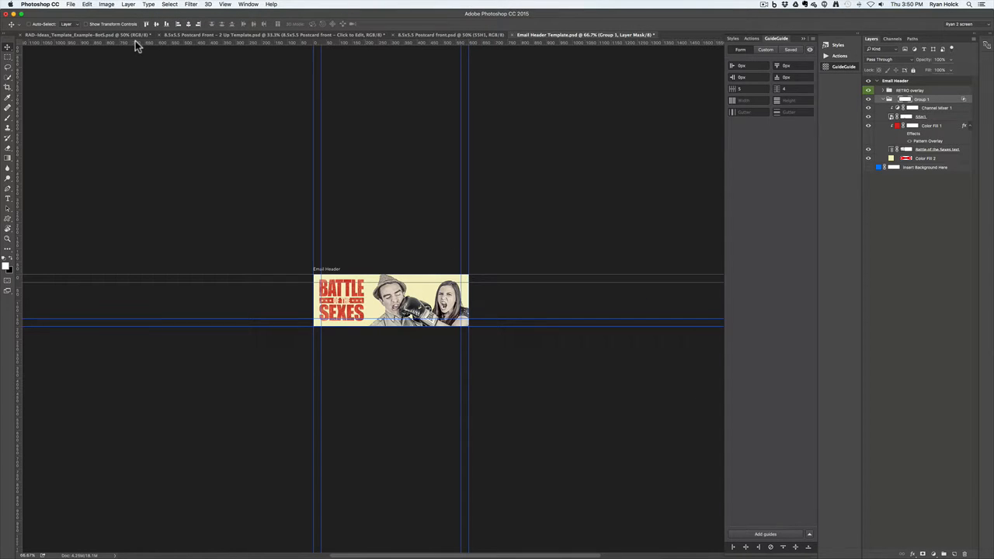
In Finder, expand RAD-Ideas_Social Media Templates and open Facebook Cover Photo Template.psd in Photoshop
key(super+Tab)
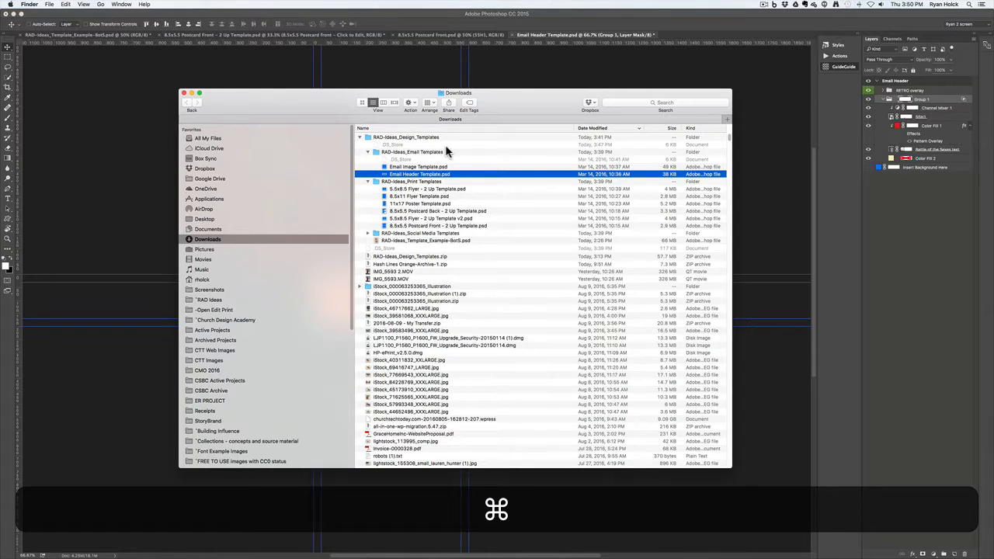
click(433, 235)
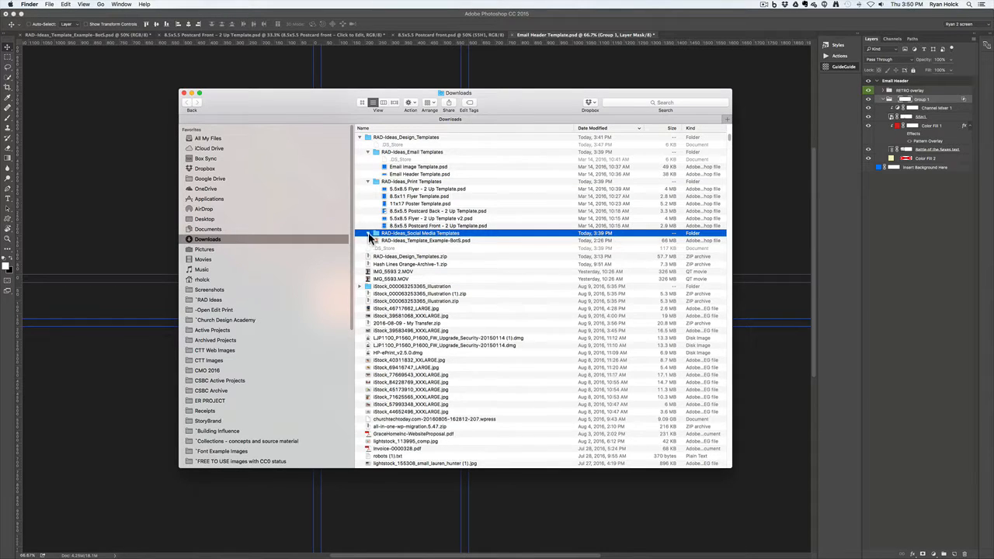
click(368, 234)
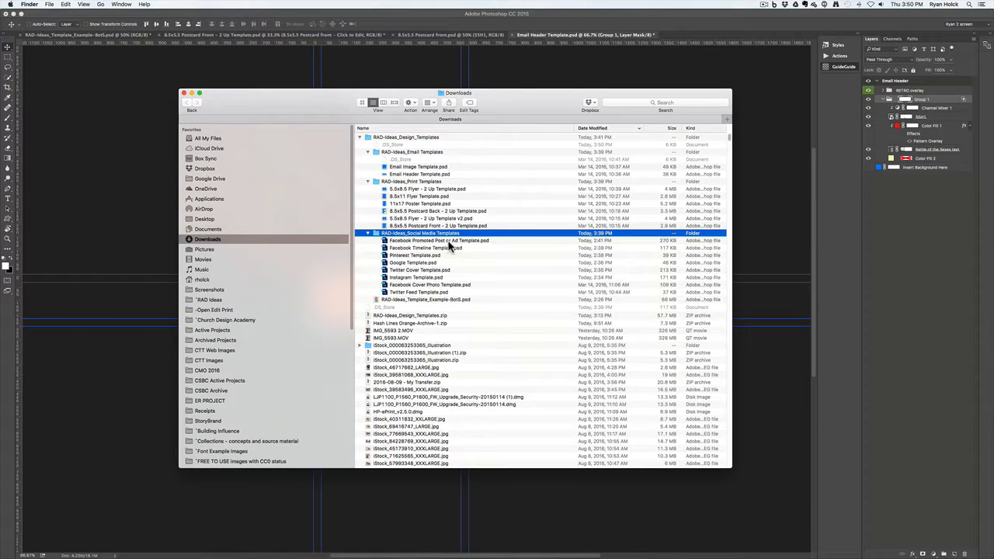
click(420, 285)
double_click(386, 289)
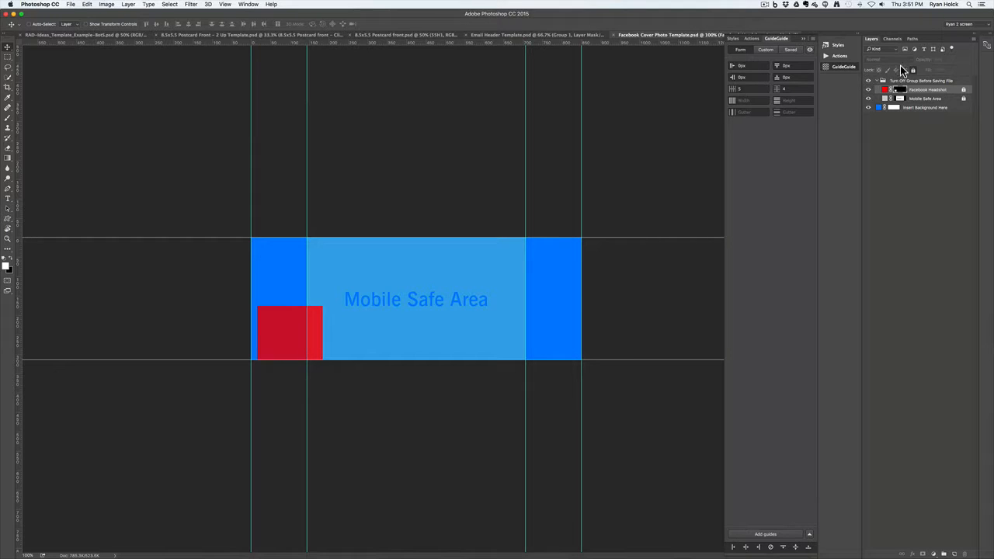
Check the Facebook Headshot placeholder and select the Insert Background Here layer in the template
click(867, 90)
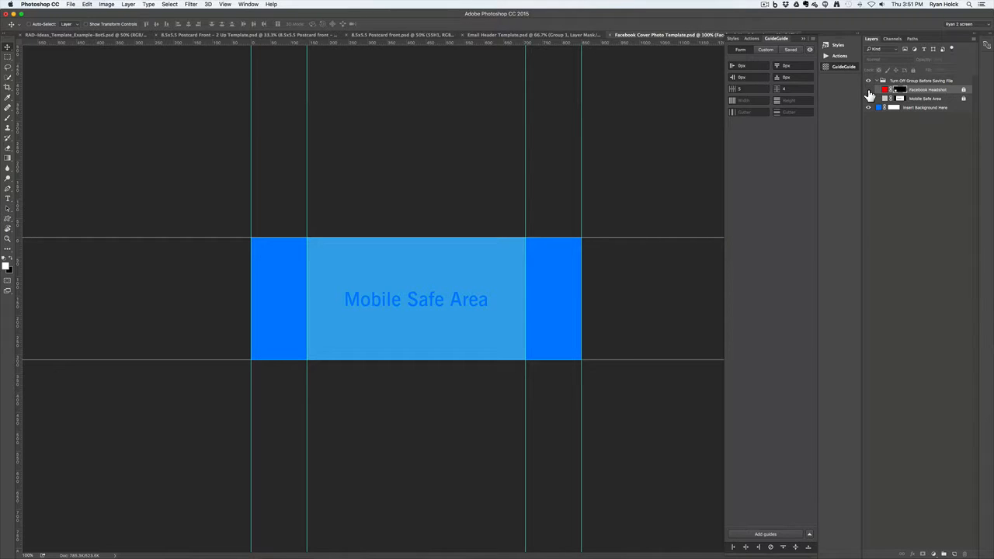
click(868, 90)
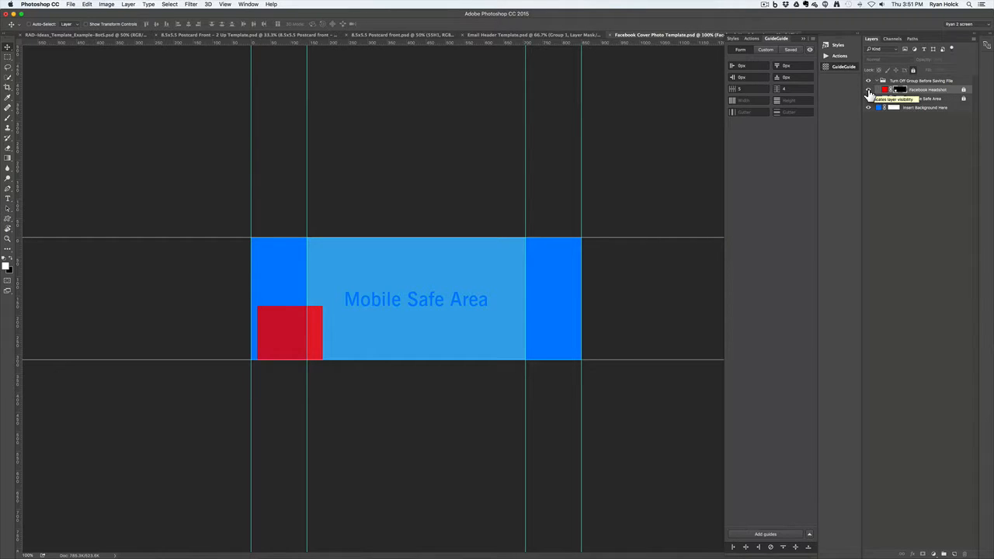
click(920, 111)
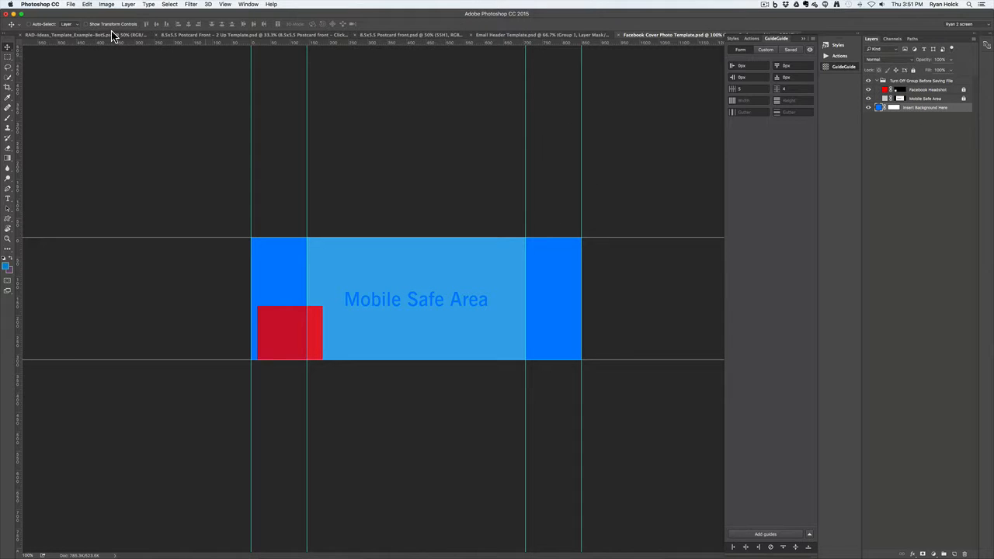
Duplicate the poster's RETRO overlay group into Facebook Cover Photo Template.psd
click(85, 37)
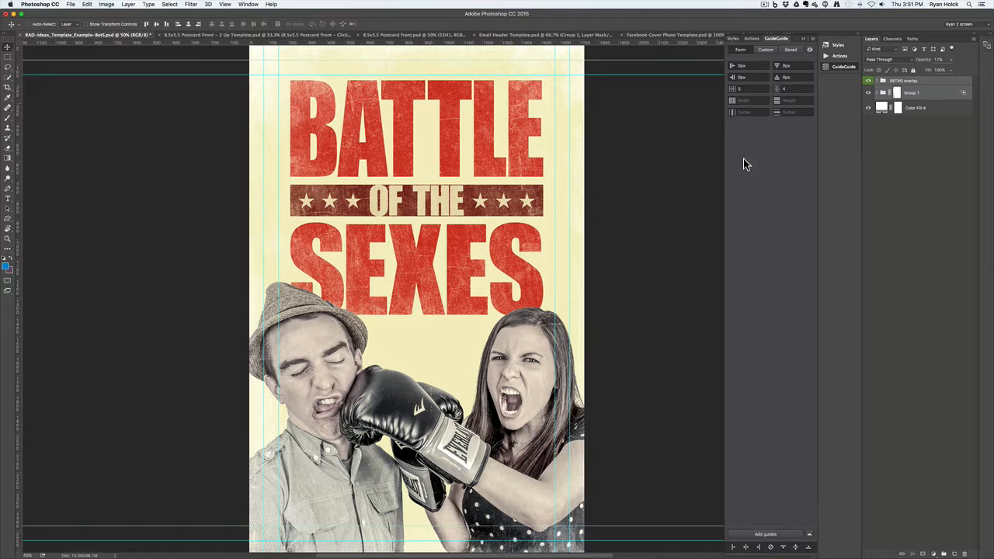
right_click(931, 89)
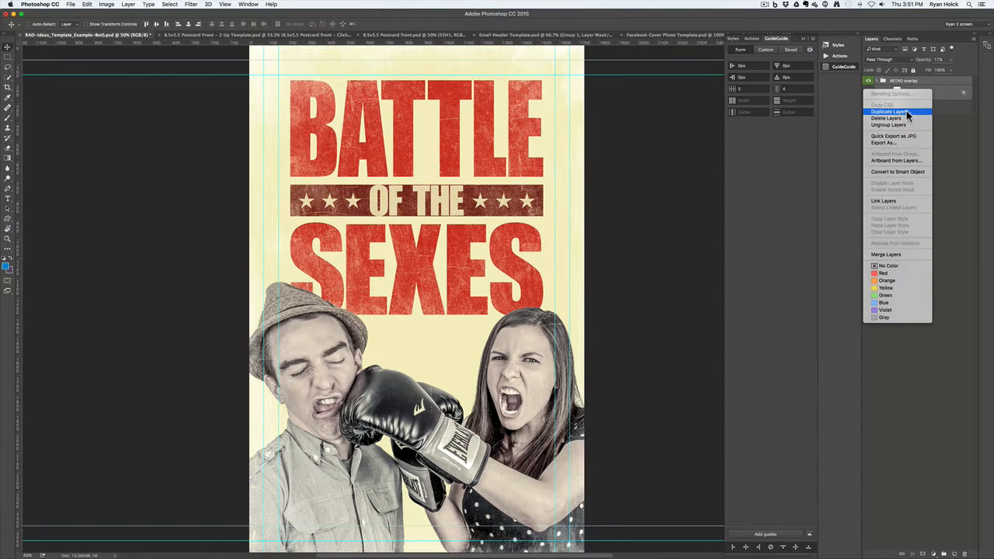
click(906, 111)
click(494, 285)
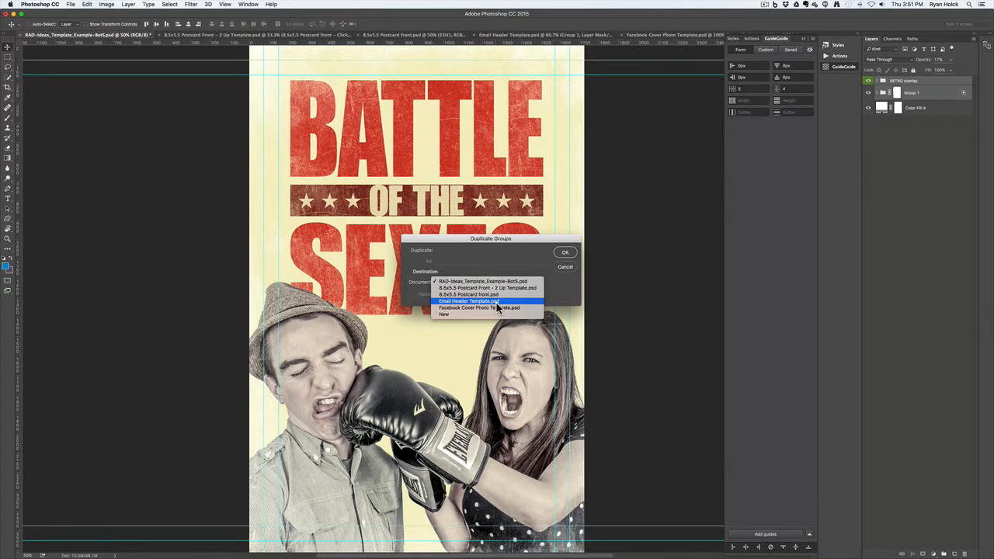
click(481, 310)
click(566, 252)
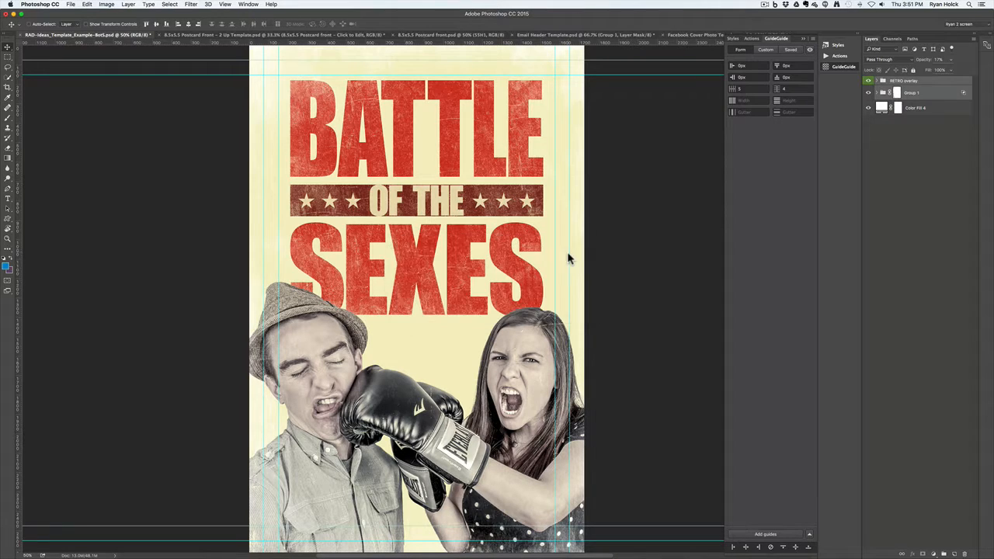
click(687, 36)
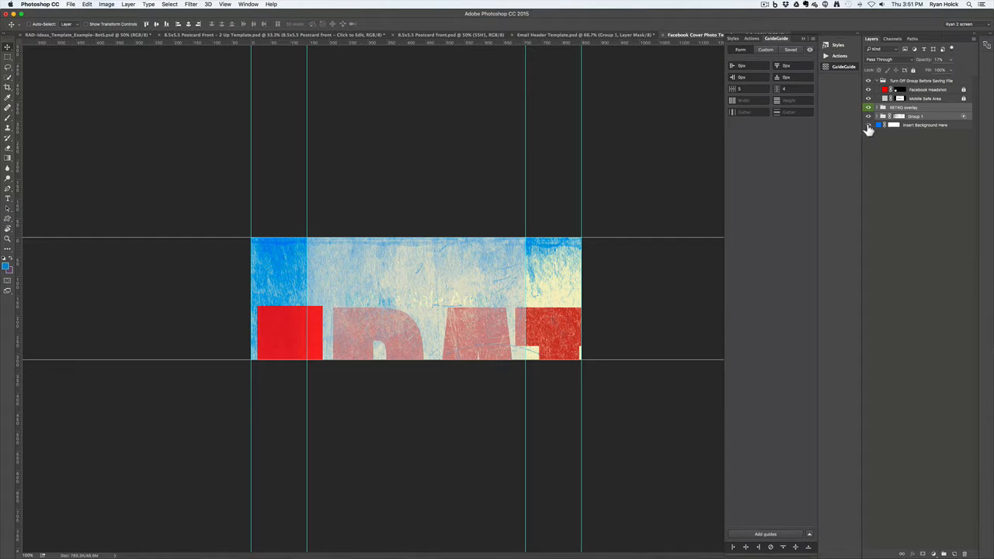
Hide Insert Background Here, move RETRO overlay to the top and Group 1 below Mobile Safe Area
click(868, 125)
drag(883, 109, 889, 84)
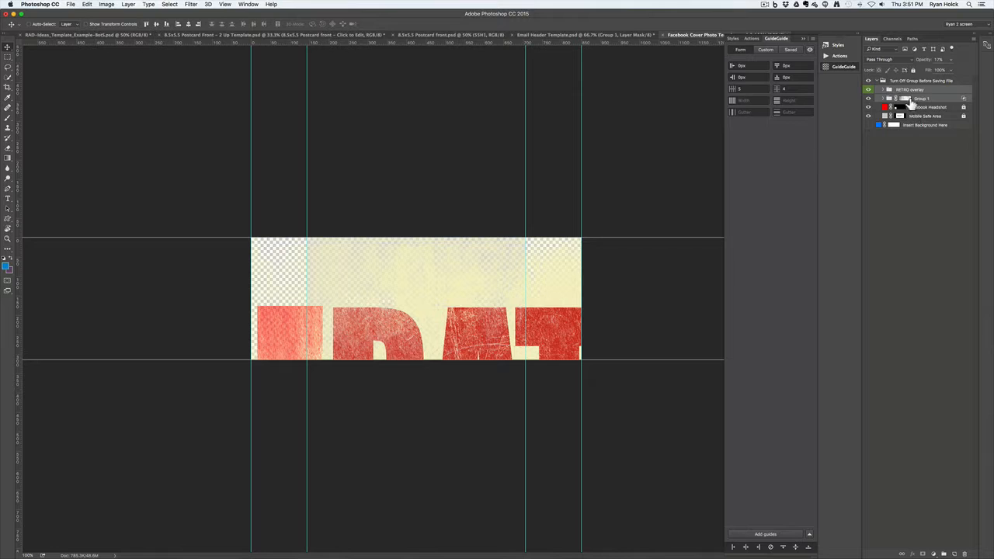
click(889, 100)
drag(888, 102, 893, 121)
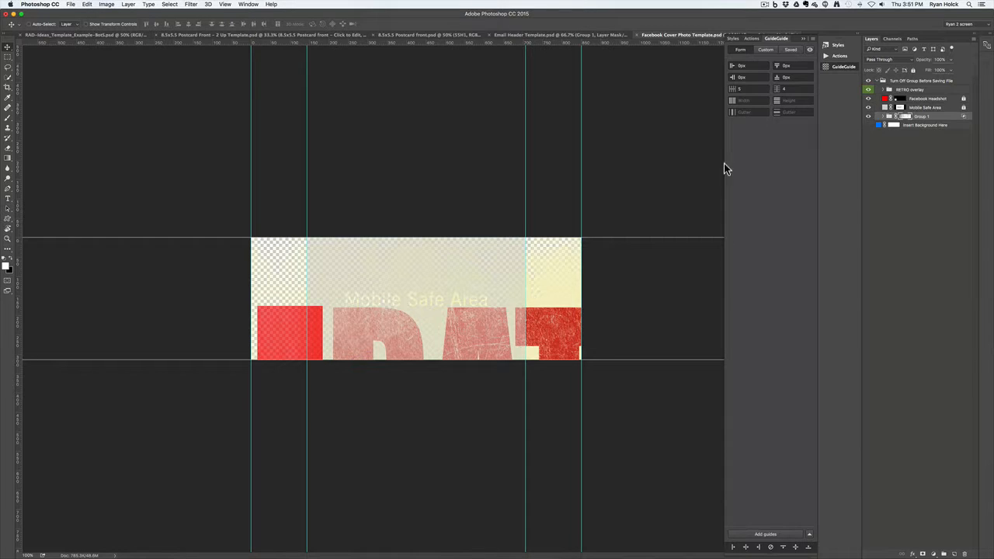
Shift the red poster artwork upward and select the Battle of the Sexes text layer
drag(491, 347, 452, 264)
click(883, 116)
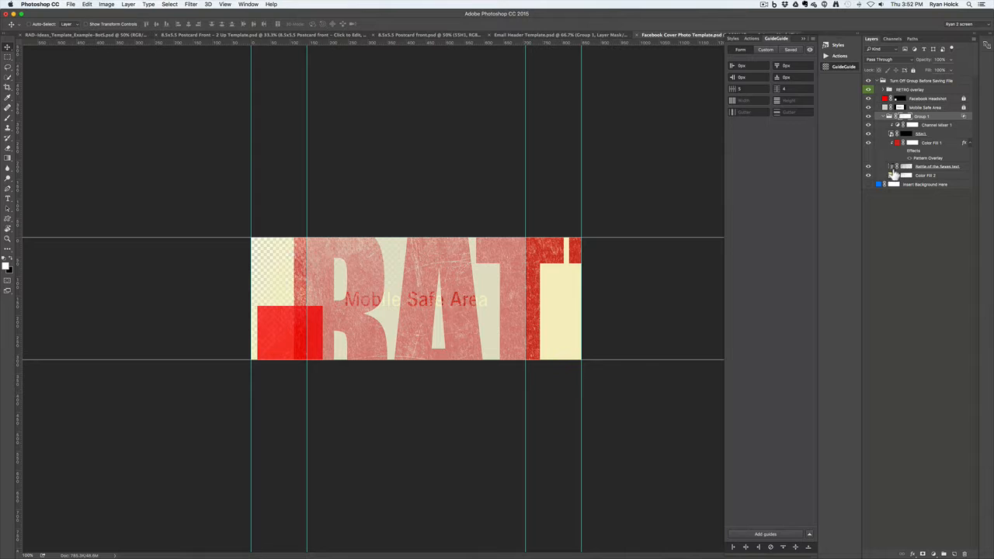
click(891, 167)
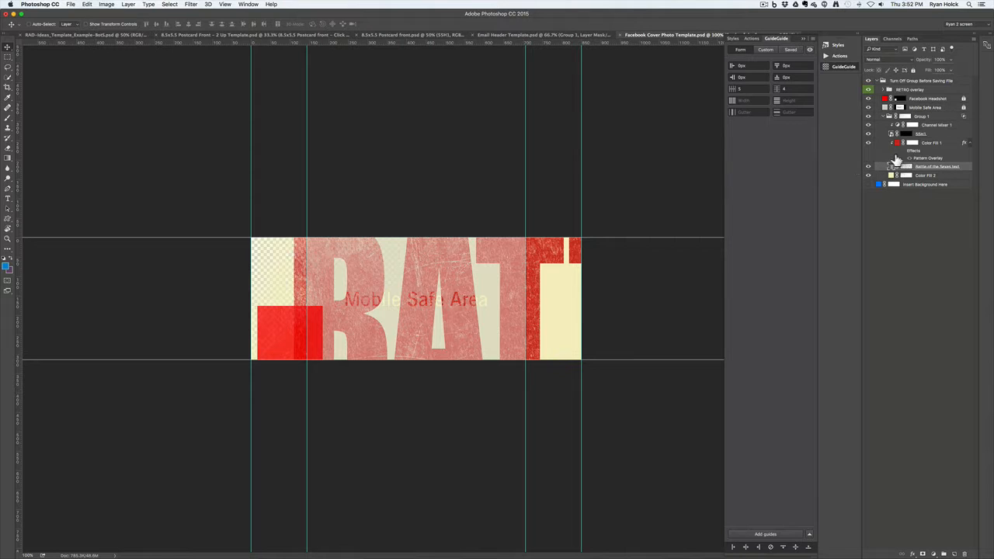
Scale the BATTLE OF THE SEXES title down to about 22.1%, centred in the safe area
key(super+t)
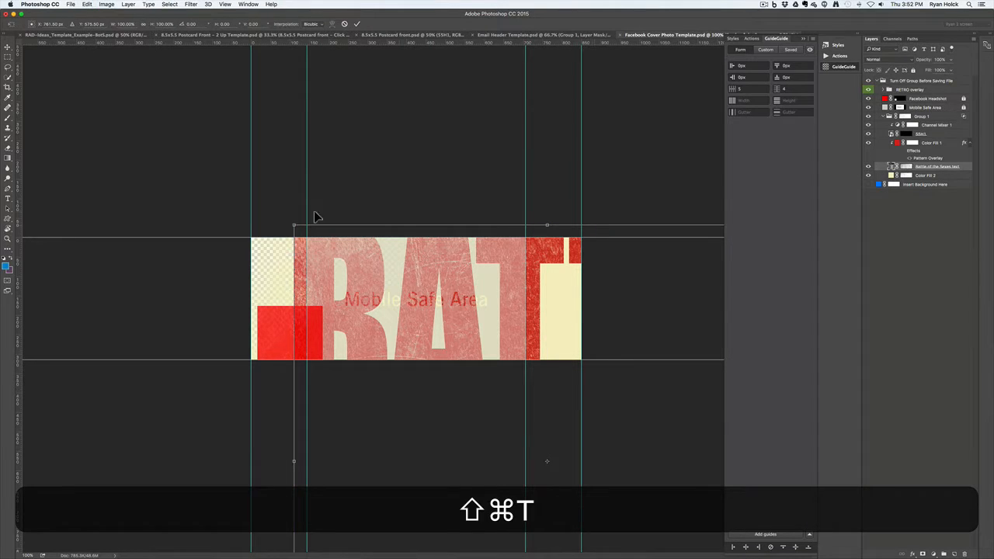
drag(294, 225, 508, 346)
drag(599, 466, 522, 304)
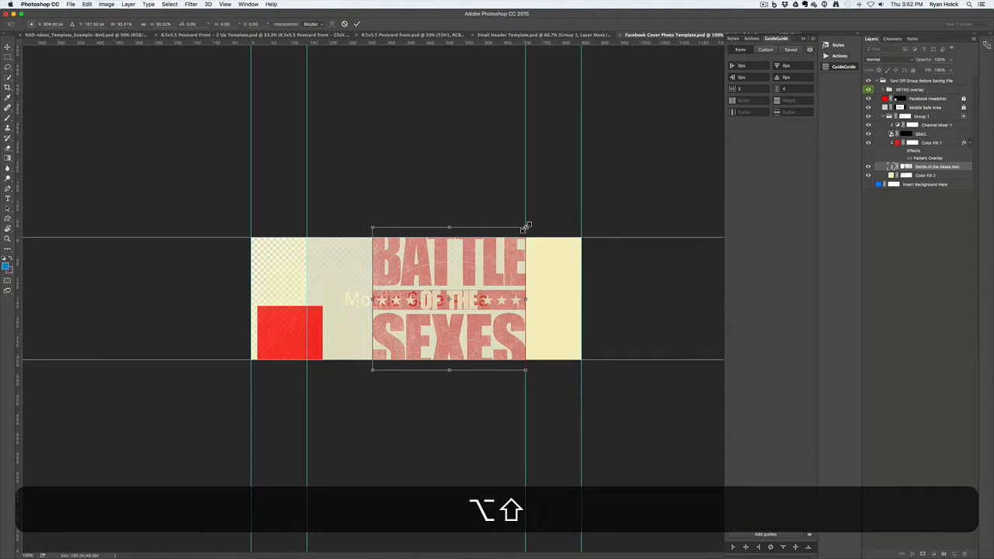
drag(525, 227, 463, 281)
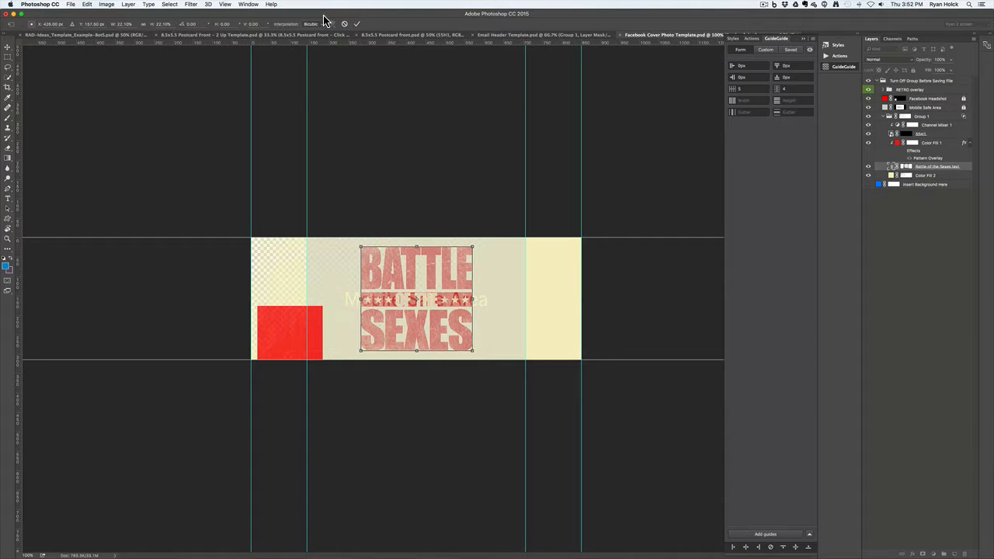
click(357, 24)
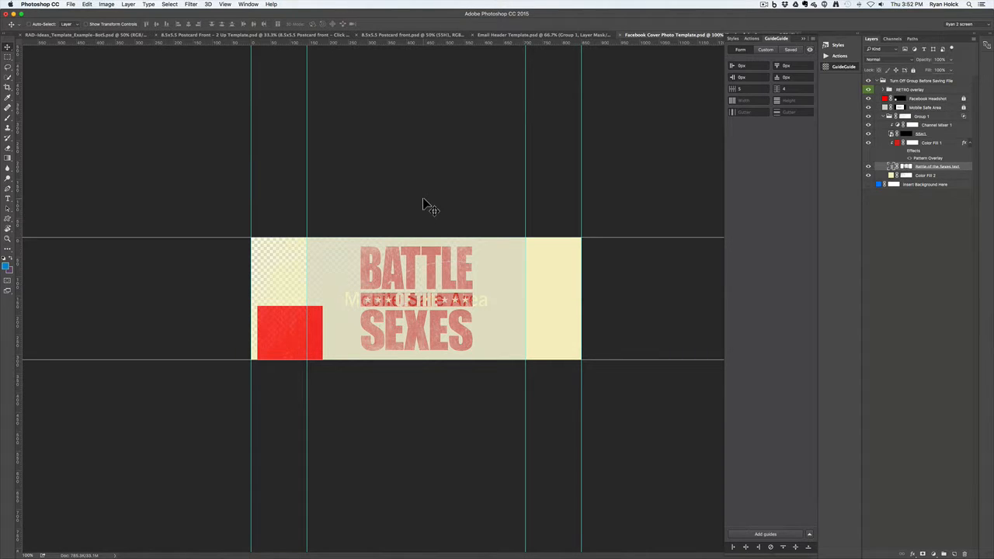
Hide the Facebook Headshot and Mobile Safe Area placeholders, leaving only the title, then switch to Finder
key(super)
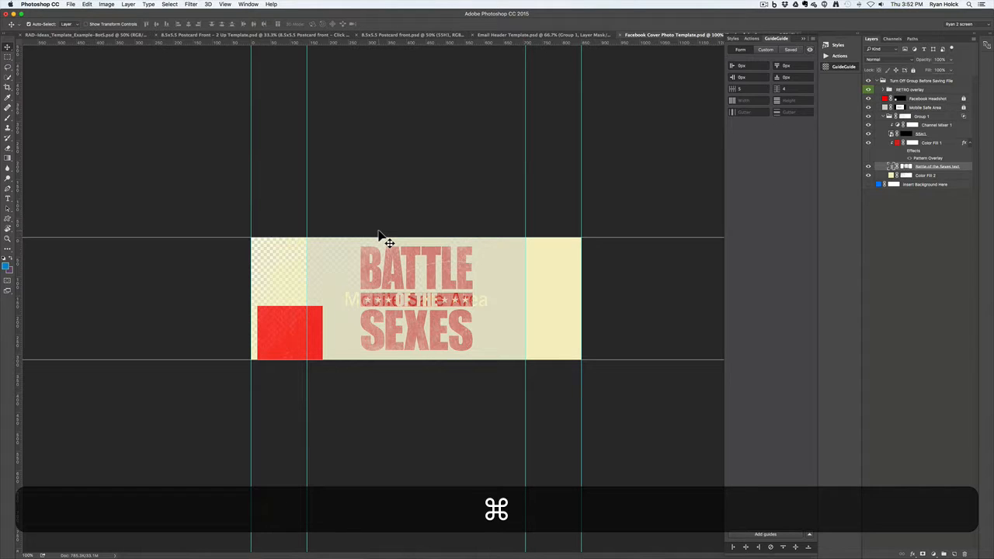
key(super+a)
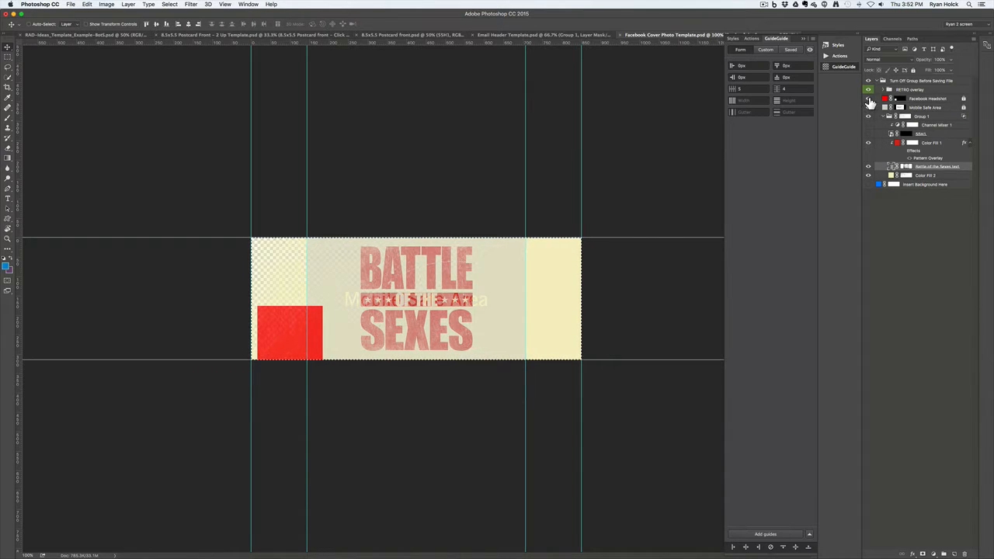
click(868, 99)
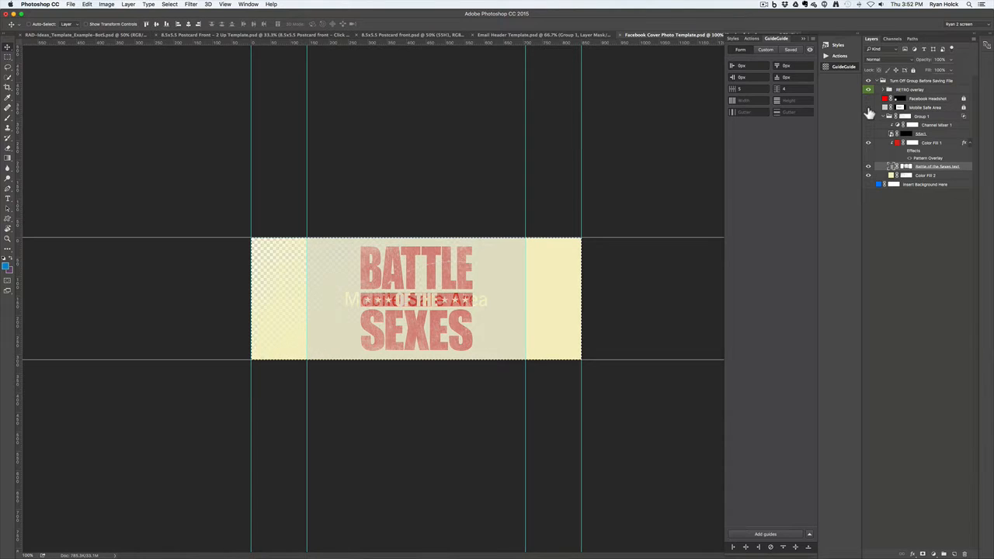
click(868, 107)
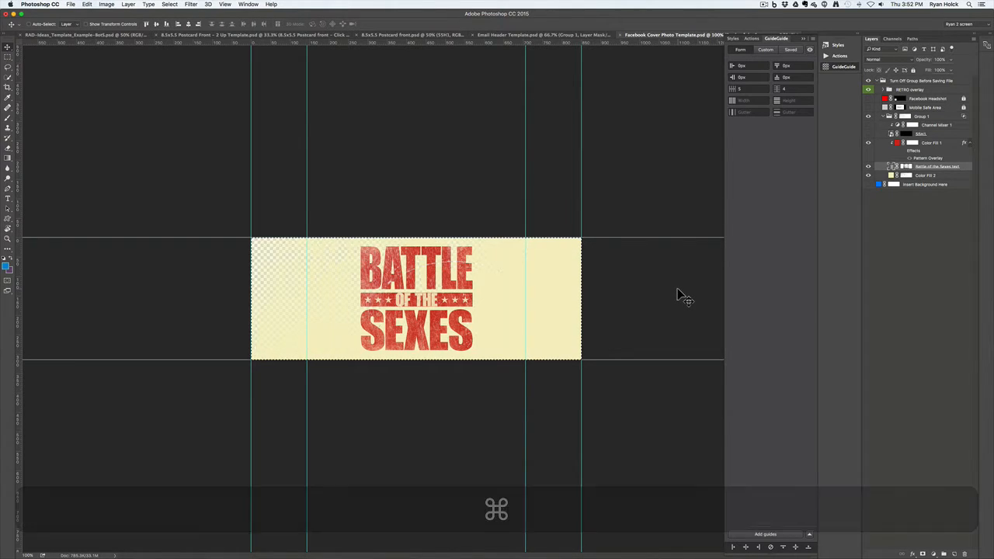
key(super+d)
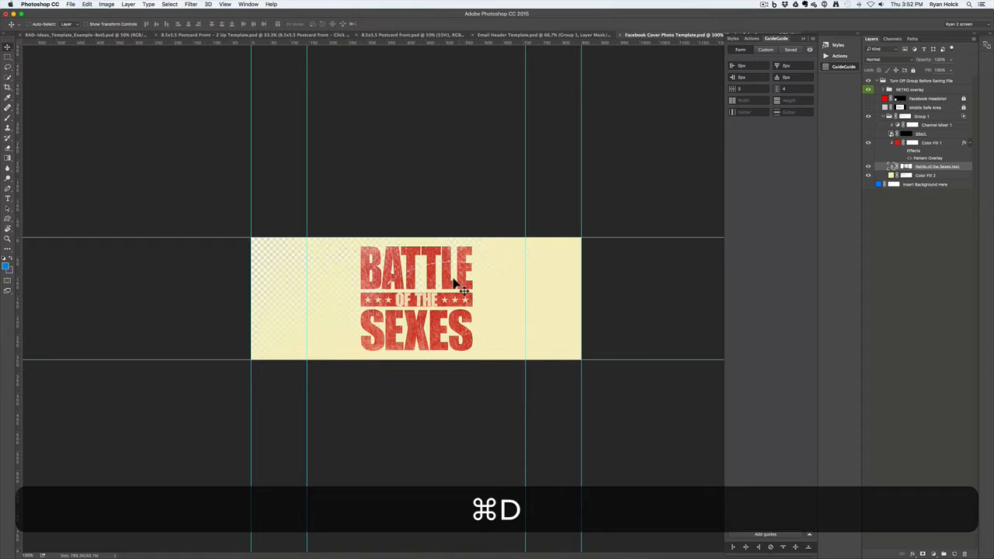
click(868, 107)
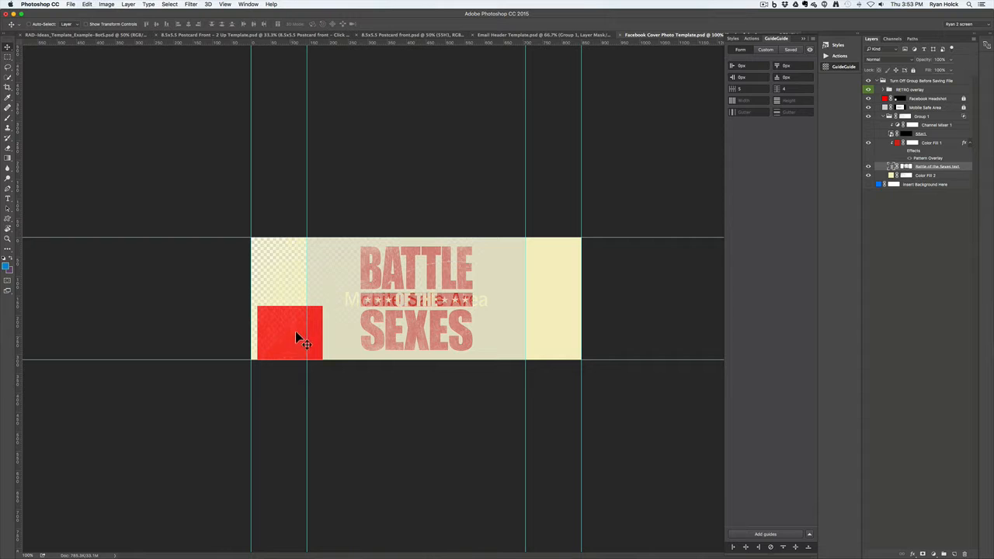
click(868, 108)
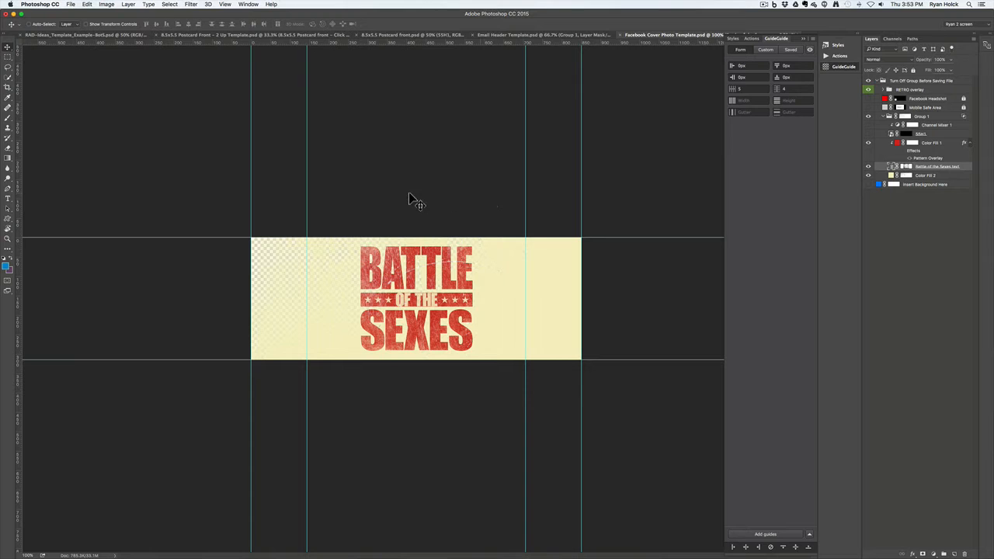
key(super+Tab)
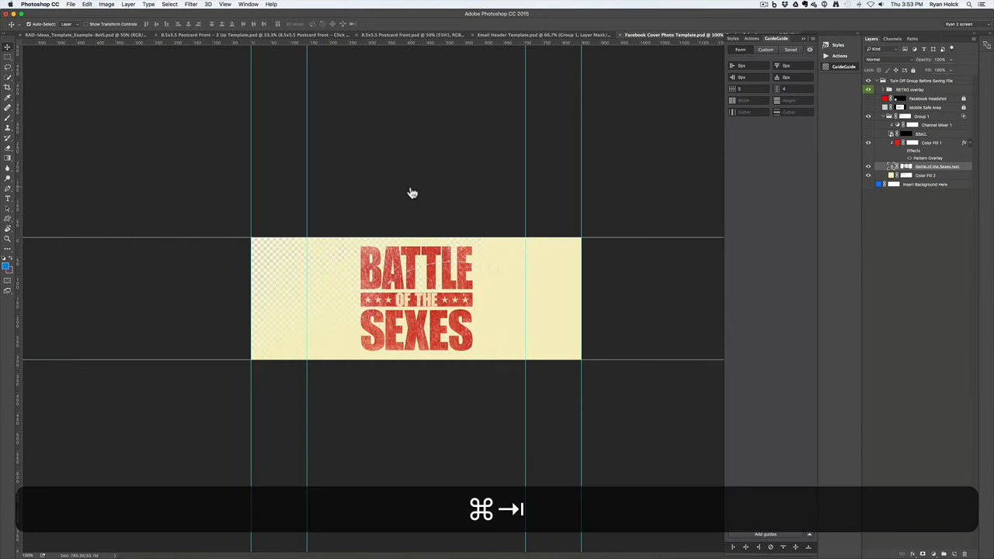